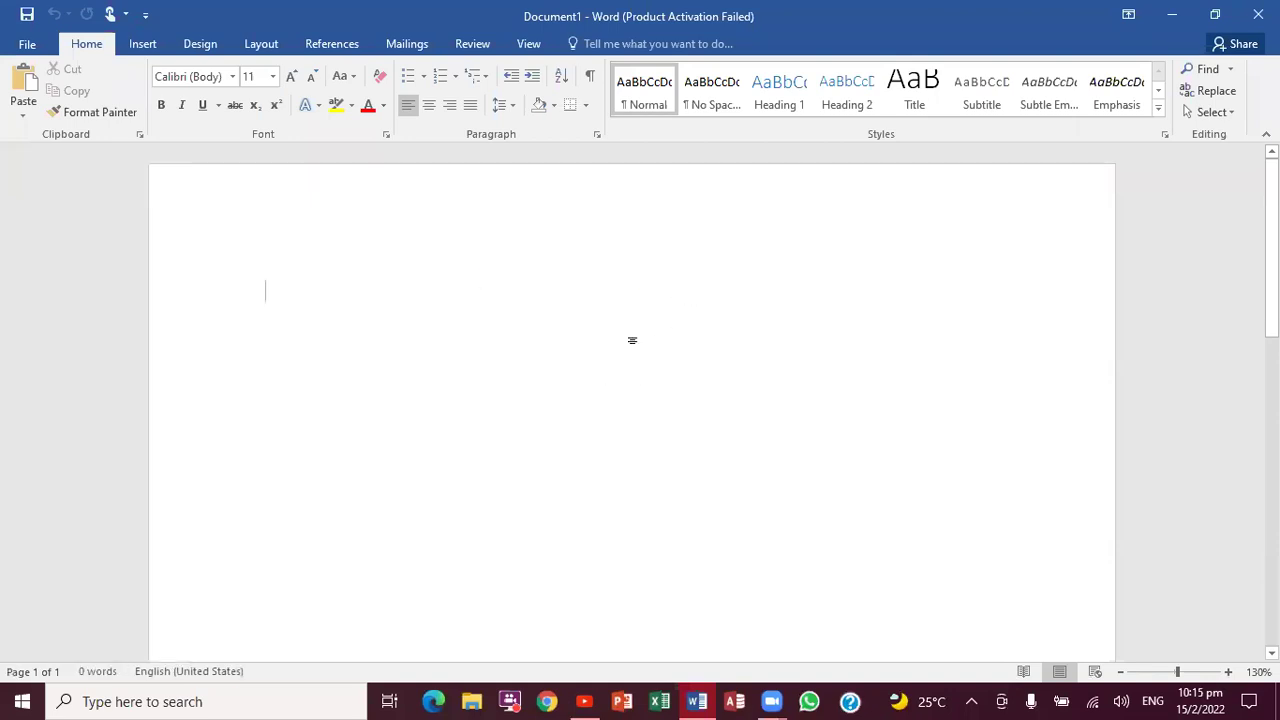
Draw a circle about 4.57 cm high and 4.41 cm wide in the upper left part of the page.
{"action": "left_click", "coordinate": [142, 44]}
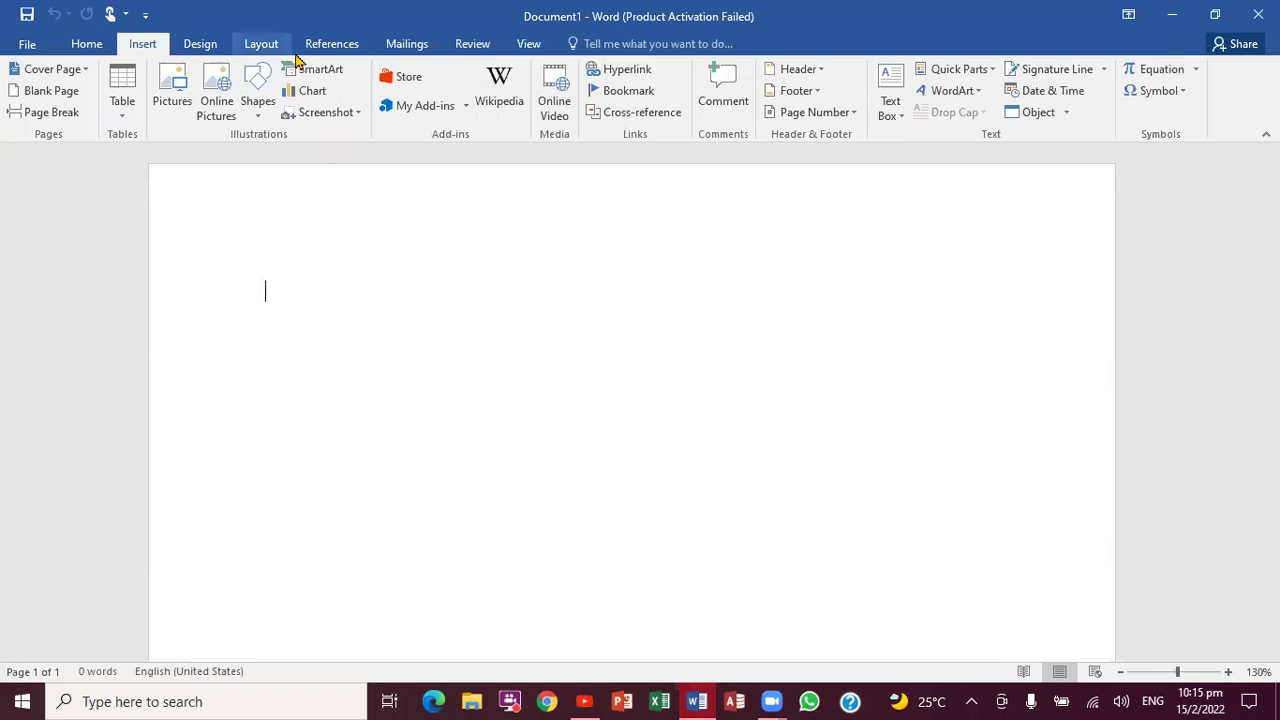
{"action": "left_click", "coordinate": [258, 110]}
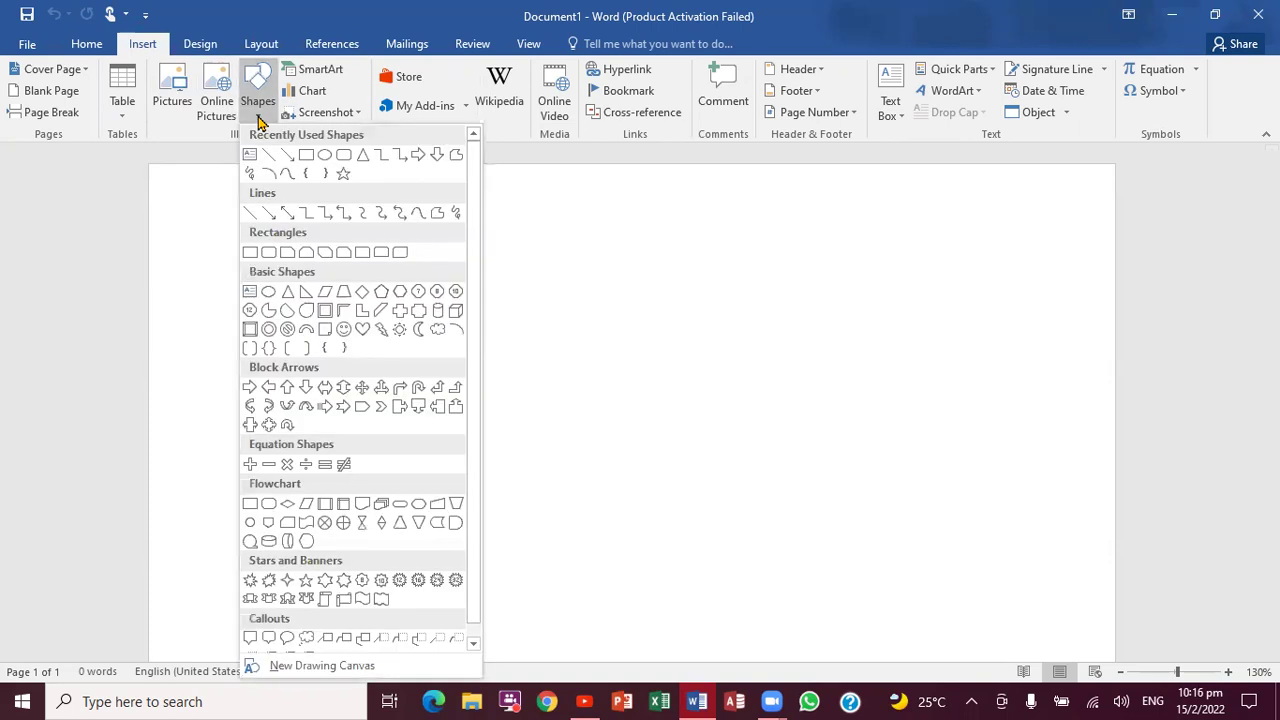
{"action": "left_click", "coordinate": [325, 158]}
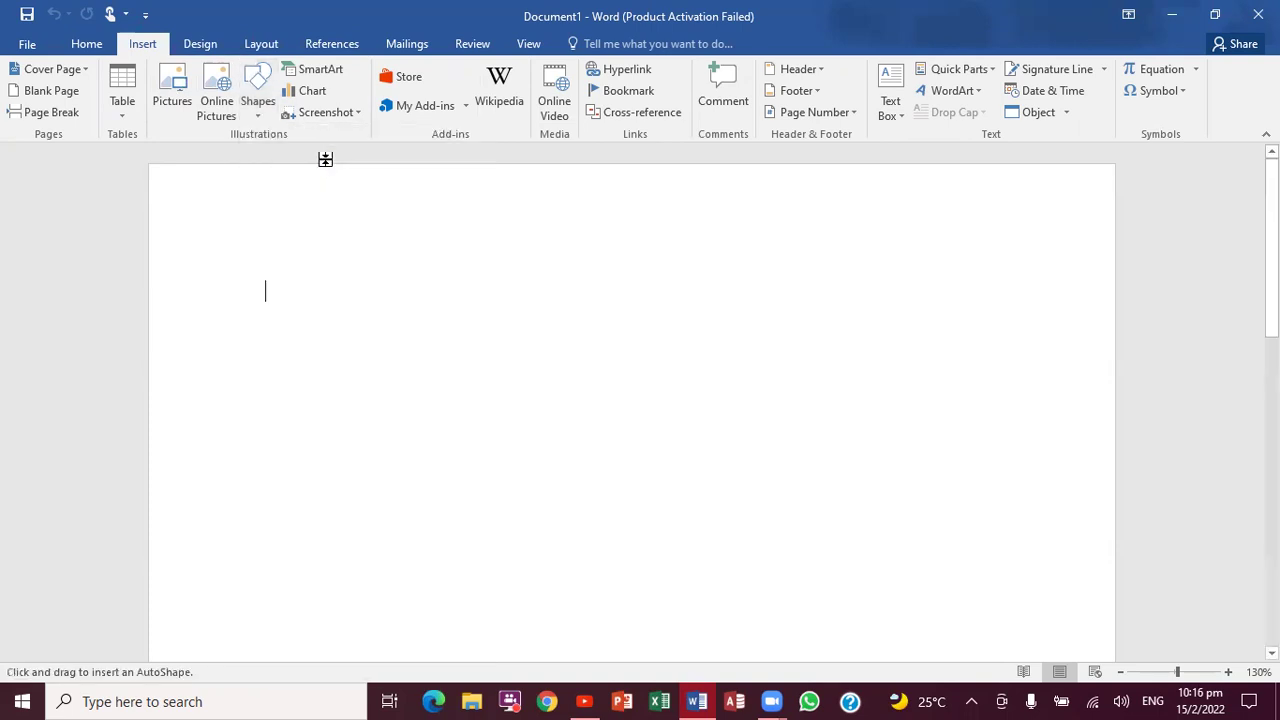
{"action": "mouse_move", "coordinate": [329, 291]}
{"action": "left_mouse_down"}
{"action": "mouse_move", "coordinate": [381, 385]}
{"action": "mouse_move", "coordinate": [529, 463]}
{"action": "mouse_move", "coordinate": [537, 517]}
{"action": "mouse_move", "coordinate": [534, 504]}
{"action": "left_mouse_up"}
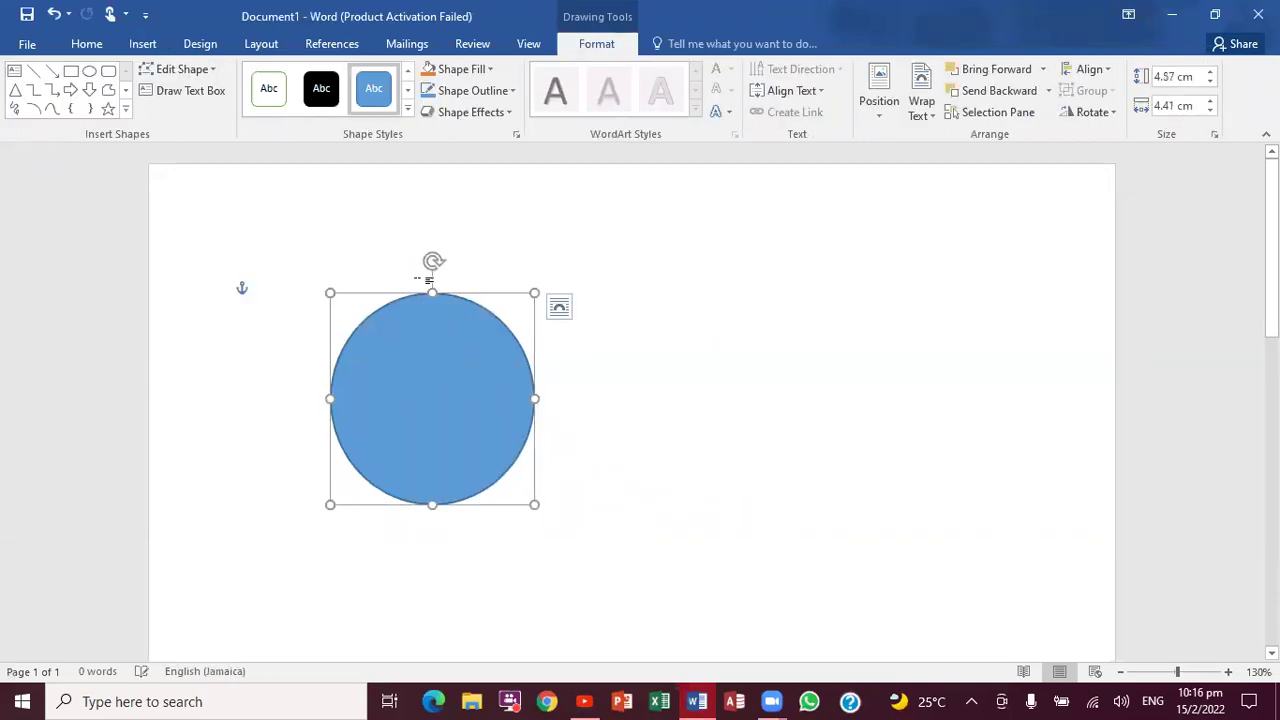
Apply the theme style with a black outline and white fill to the circle.
{"action": "left_click", "coordinate": [407, 114]}
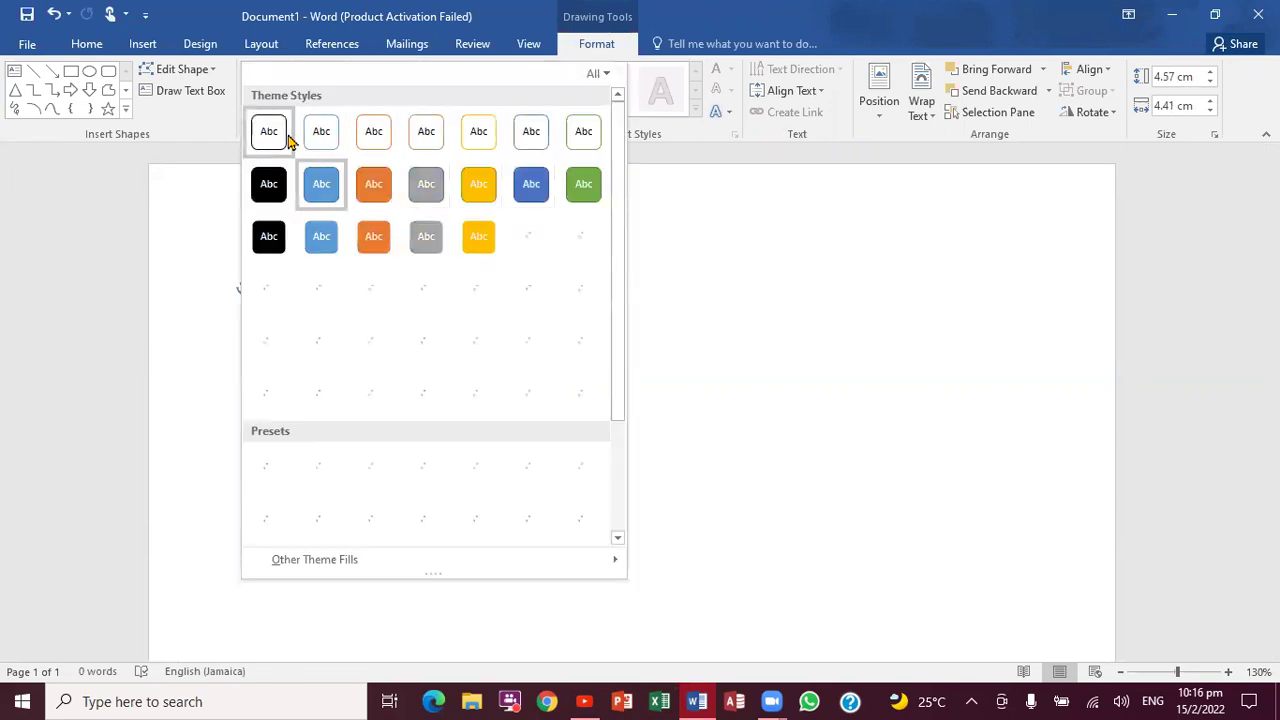
{"action": "key", "text": "Escape"}
{"action": "left_click", "coordinate": [470, 355]}
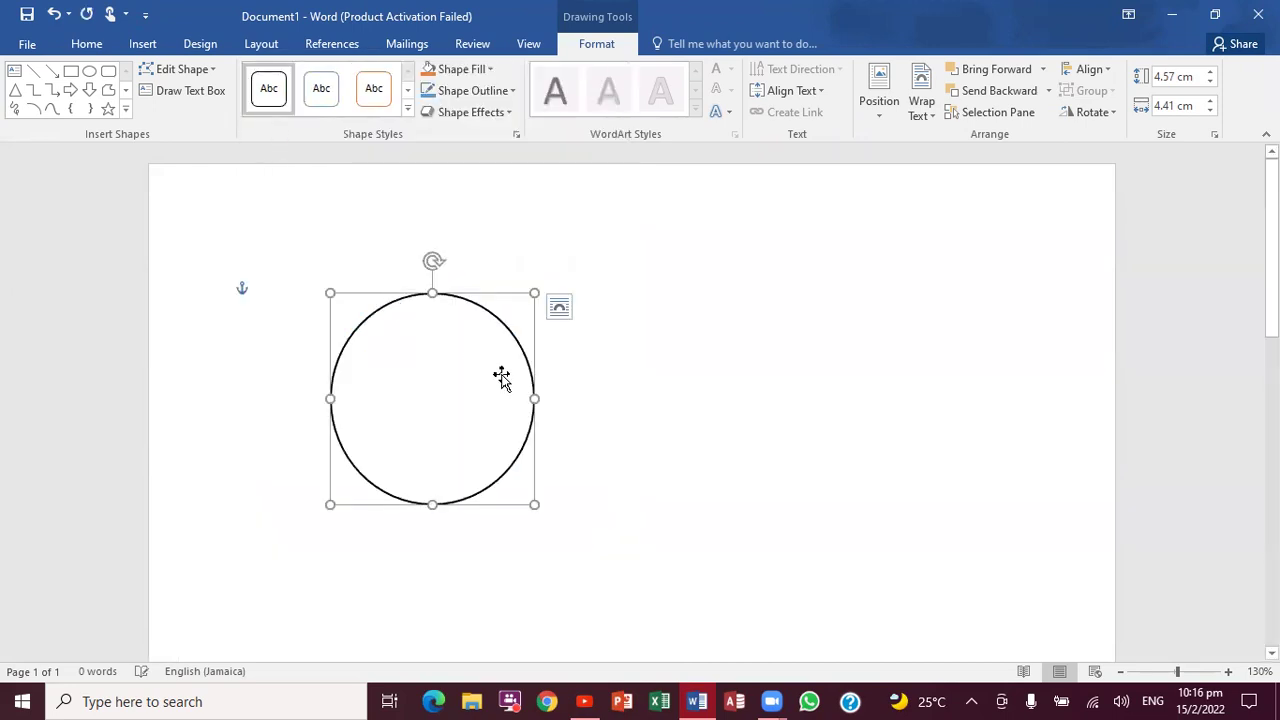
Draw a second oval about 4.59 cm high and 4.88 cm wide, overlapping the first circle's right side and level with it.
{"action": "left_click", "coordinate": [88, 75]}
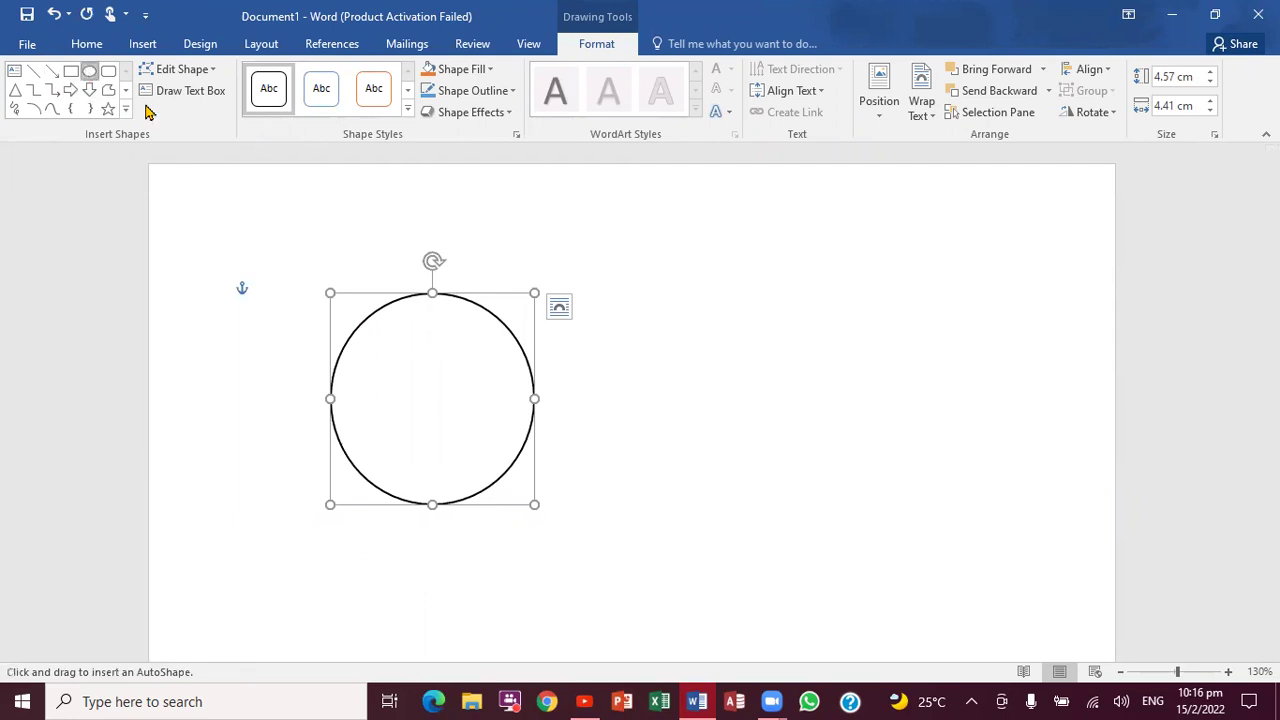
{"action": "left_click_drag", "start_coordinate": [468, 265], "coordinate": [712, 505]}
{"action": "left_click_drag", "start_coordinate": [712, 266], "coordinate": [692, 323]}
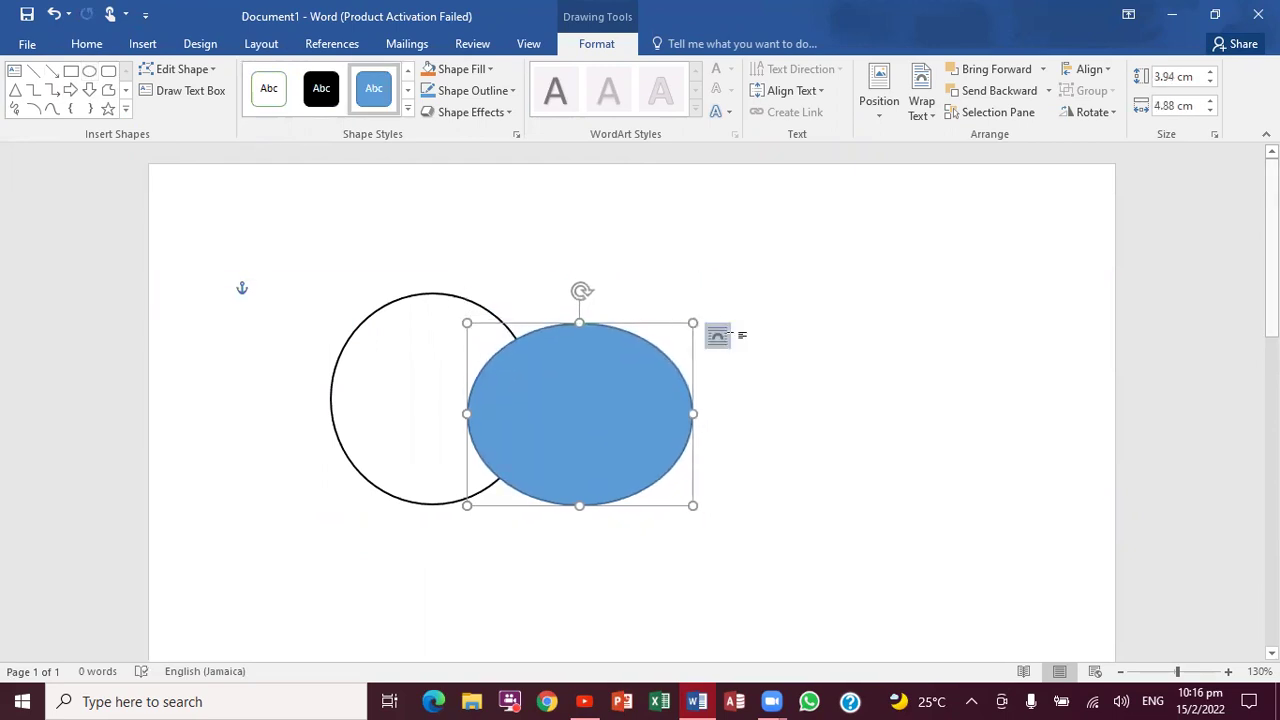
{"action": "left_click_drag", "start_coordinate": [581, 323], "coordinate": [581, 293]}
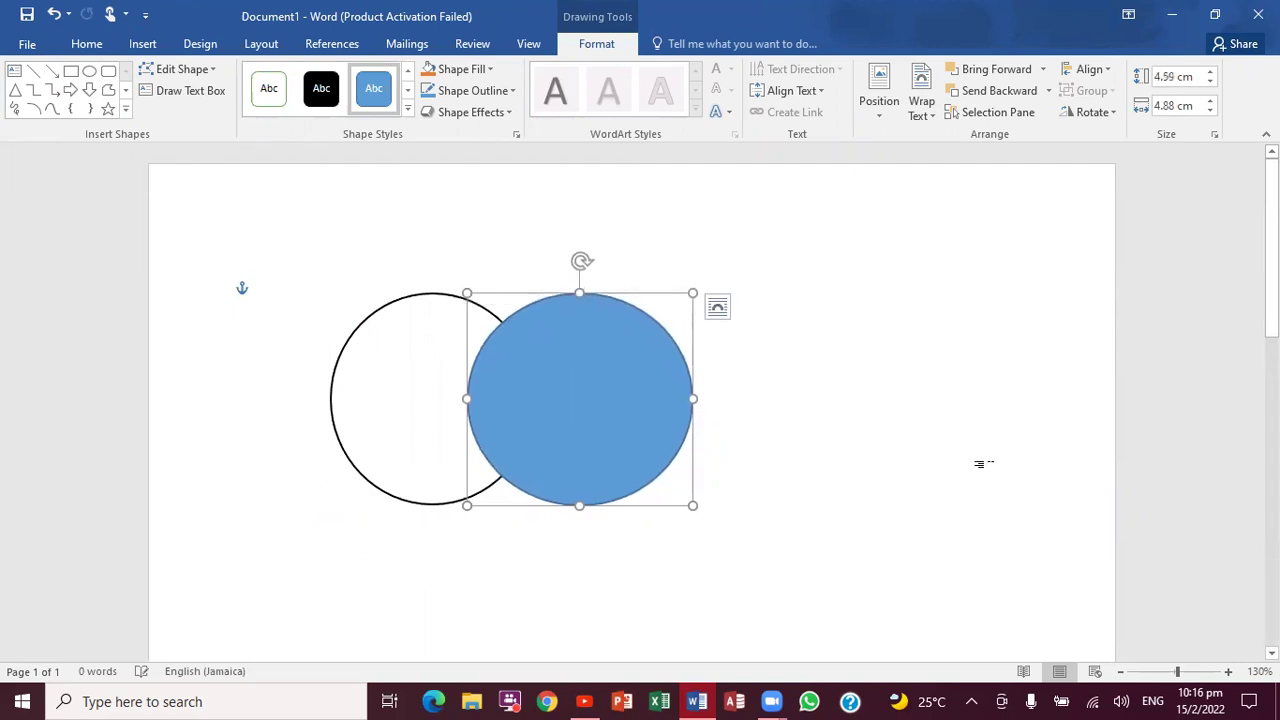
Apply the black-outline, white-fill theme style to the second circle and shift it slightly toward the first.
{"action": "left_click", "coordinate": [1228, 672]}
{"action": "left_click", "coordinate": [1228, 672]}
{"action": "left_click", "coordinate": [1228, 672]}
{"action": "left_click", "coordinate": [1228, 672]}
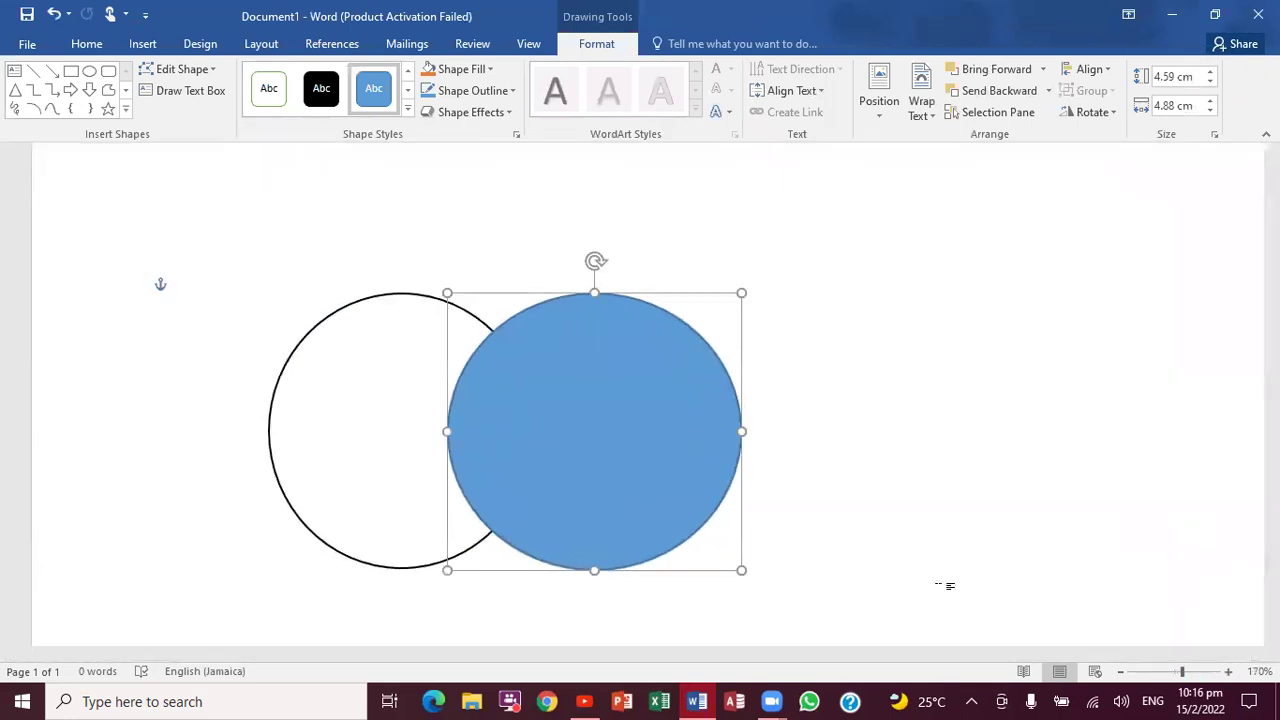
{"action": "left_click", "coordinate": [407, 110]}
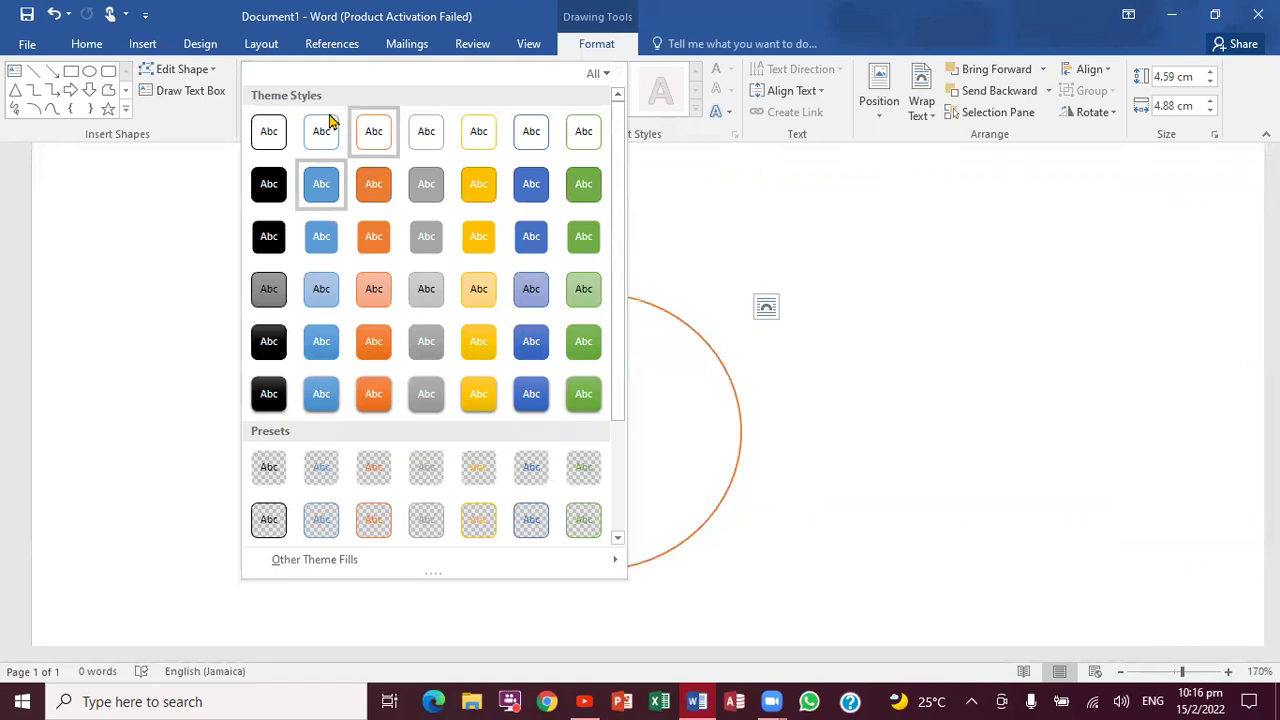
{"action": "left_click", "coordinate": [268, 132]}
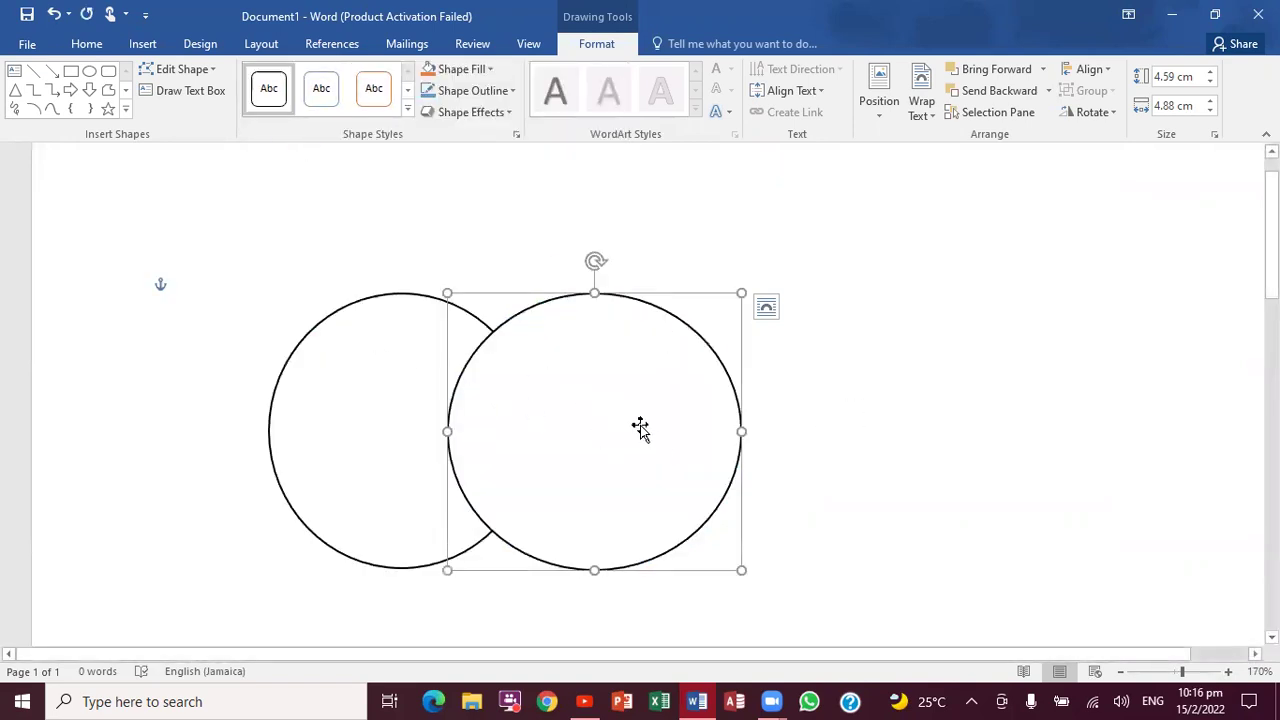
{"action": "mouse_move", "coordinate": [623, 421]}
{"action": "left_mouse_down"}
{"action": "mouse_move", "coordinate": [503, 409]}
{"action": "mouse_move", "coordinate": [686, 413]}
{"action": "mouse_move", "coordinate": [617, 418]}
{"action": "left_mouse_up"}
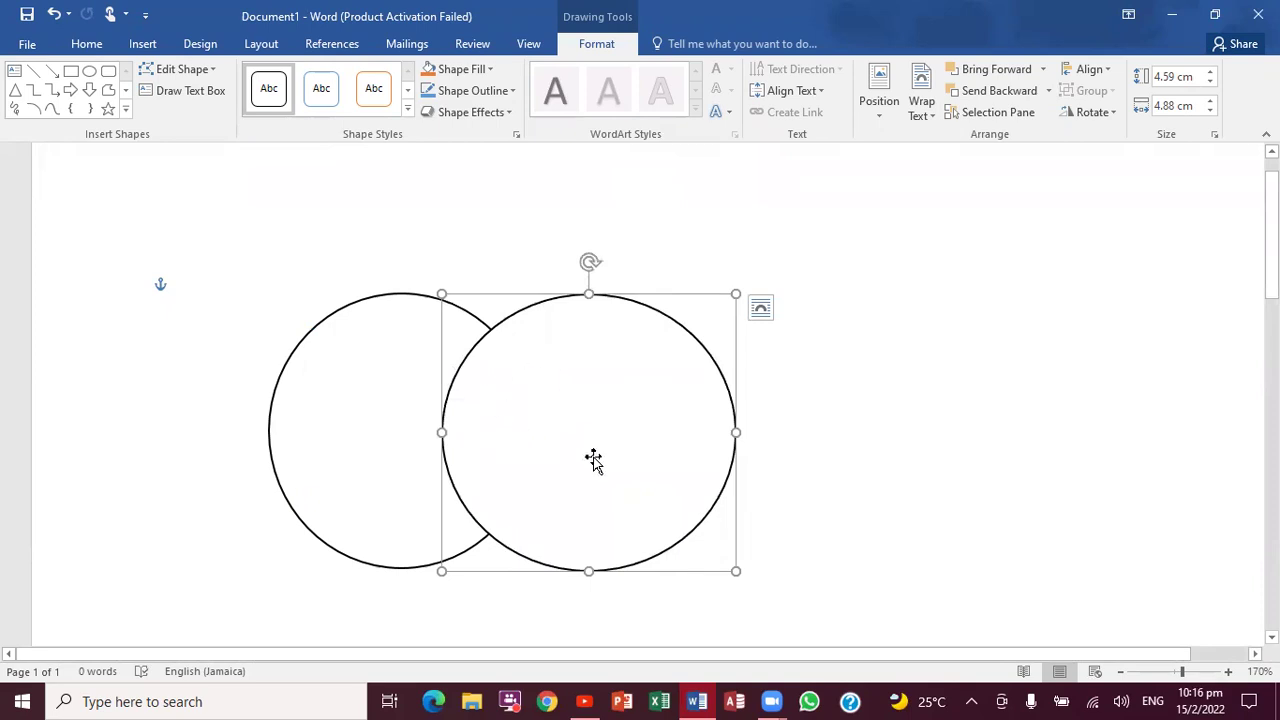
Set the second circle's shape fill to No Fill.
{"action": "left_click", "coordinate": [1228, 671]}
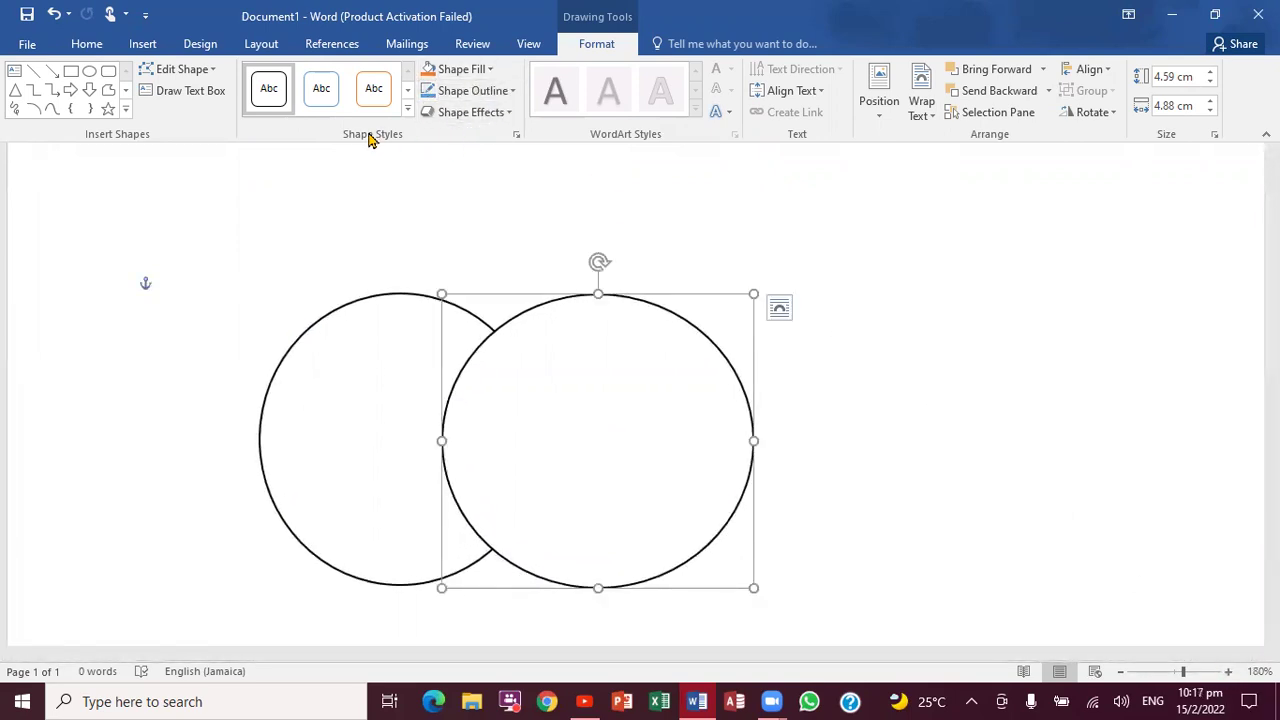
{"action": "left_click", "coordinate": [490, 70]}
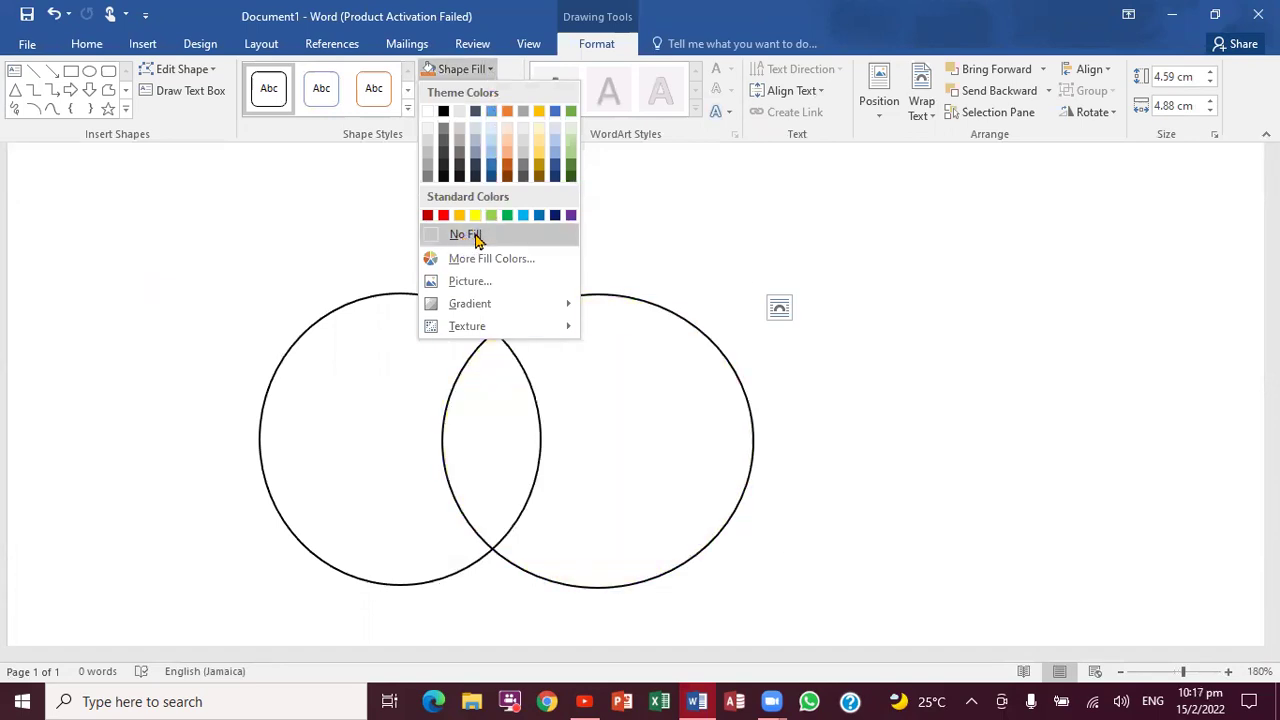
{"action": "left_click", "coordinate": [474, 236]}
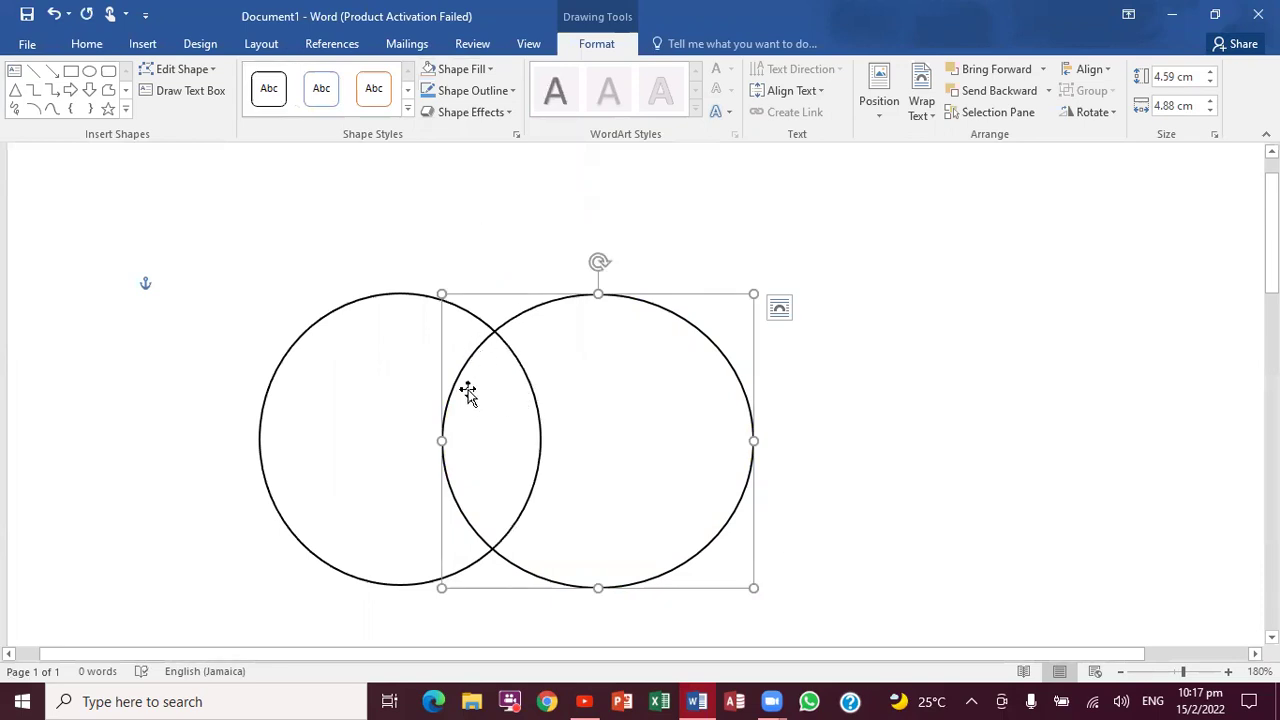
{"action": "left_click", "coordinate": [518, 200]}
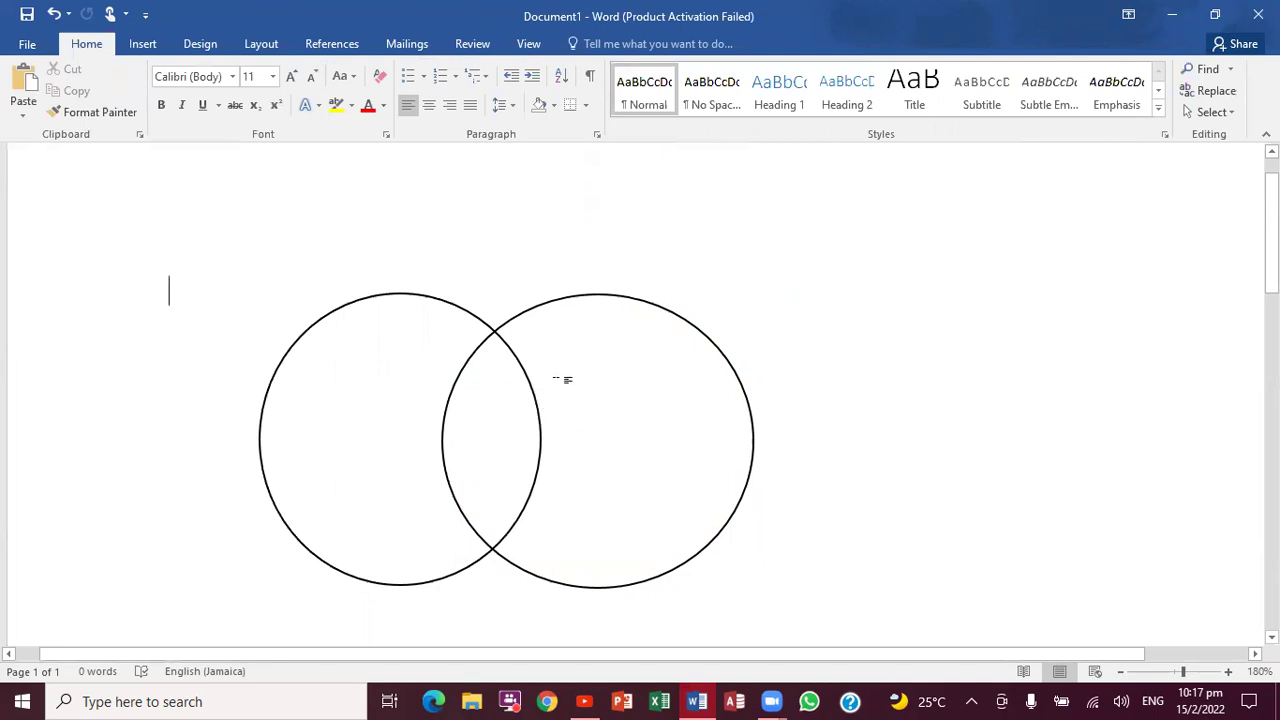
Insert a Simple Text Box reading "A", shrink it to about 0.82 by 0.98 cm and place it at the top of the left circle.
{"action": "left_click", "coordinate": [142, 44]}
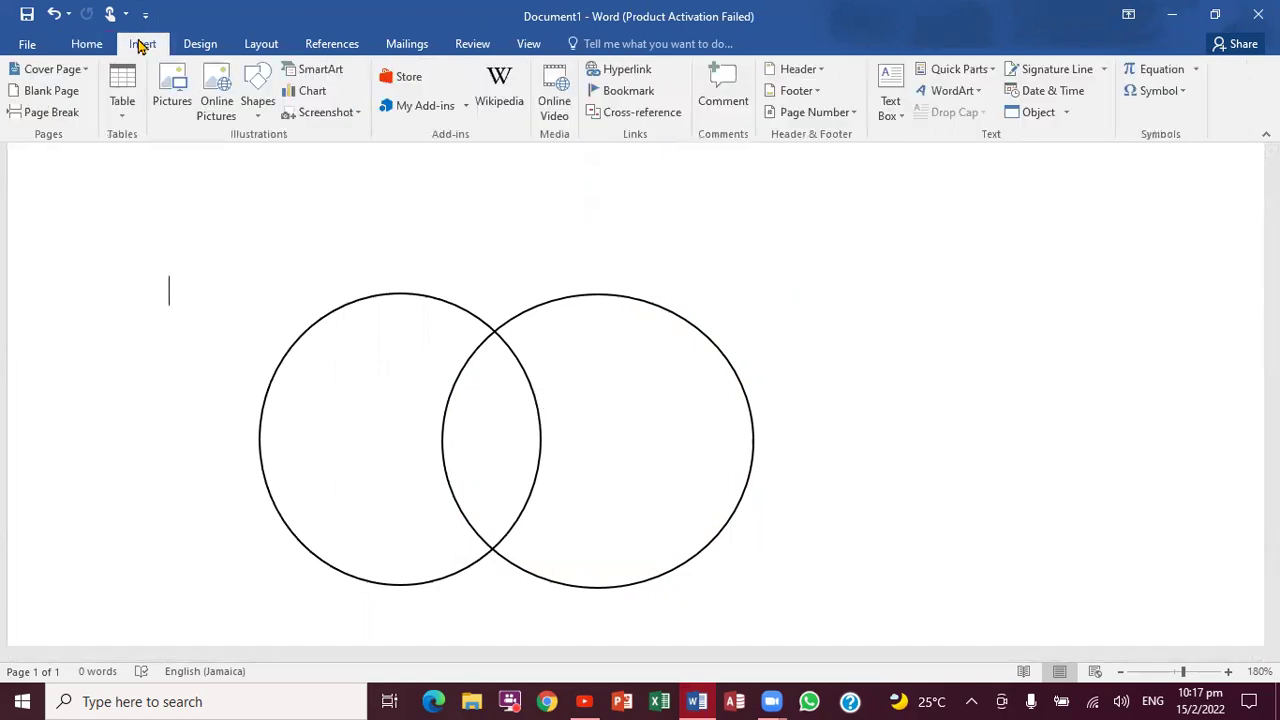
{"action": "left_click", "coordinate": [900, 118]}
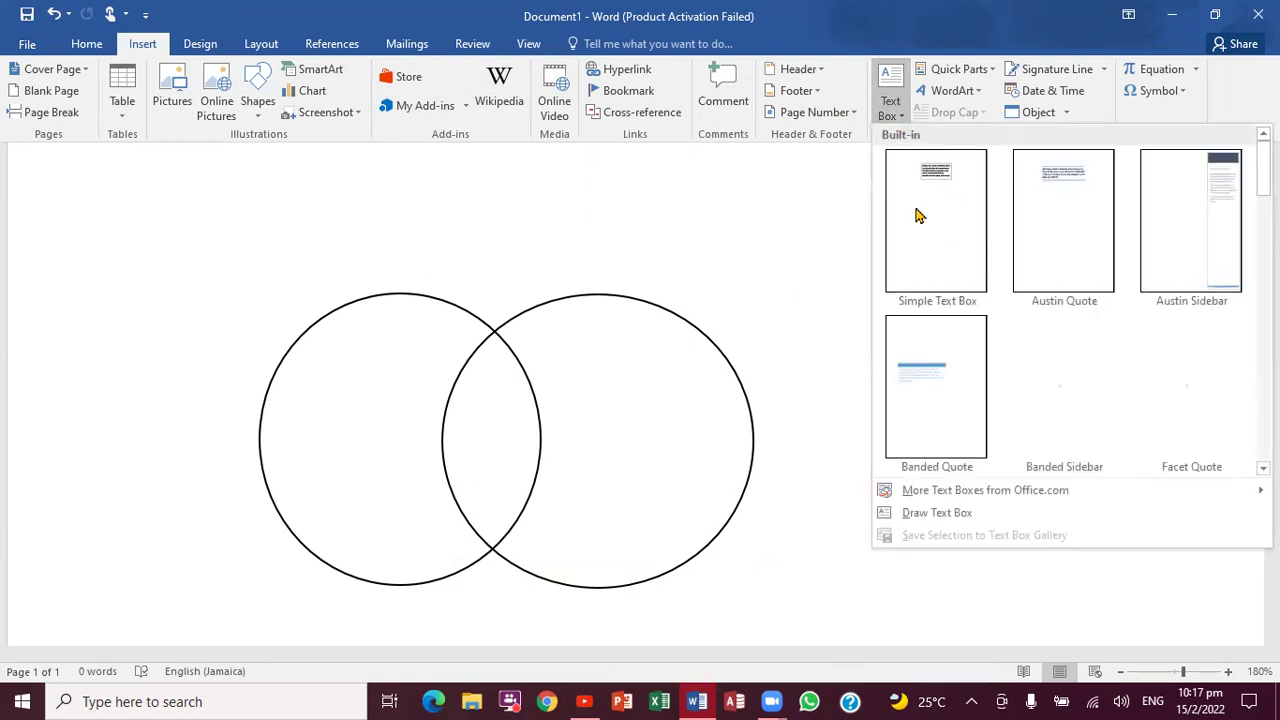
{"action": "left_click", "coordinate": [936, 200]}
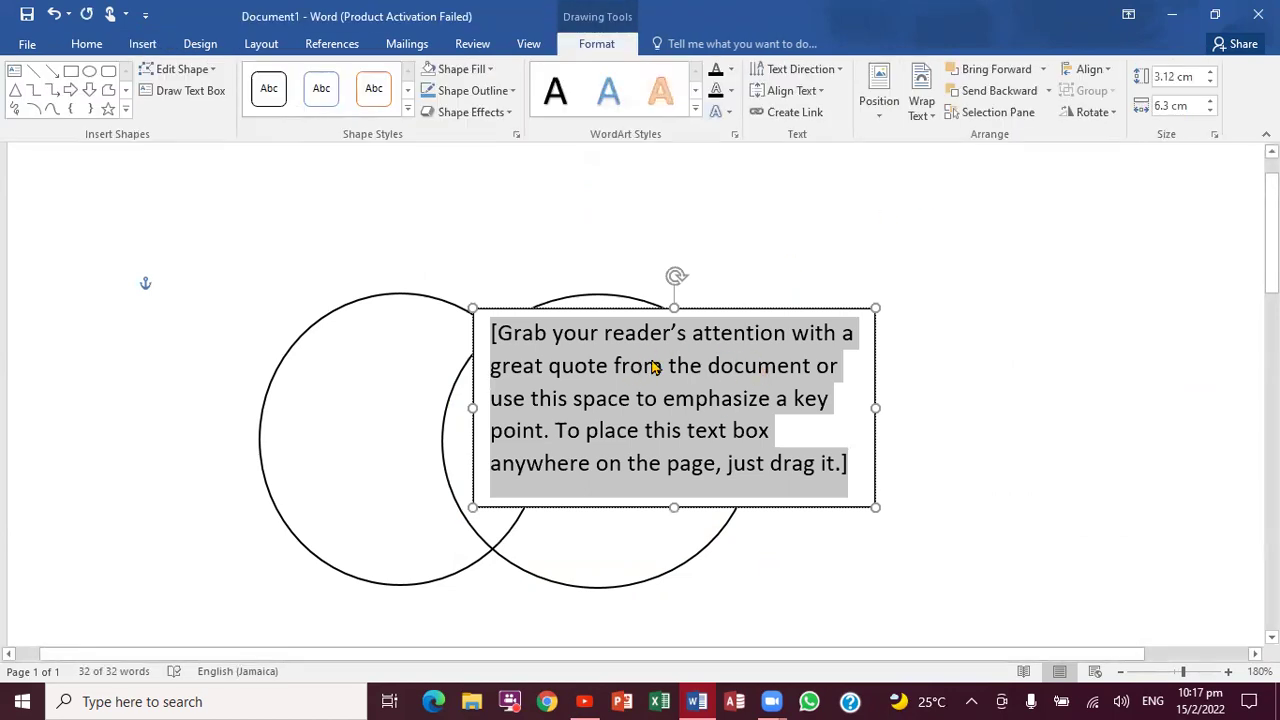
{"action": "type", "text": "A"}
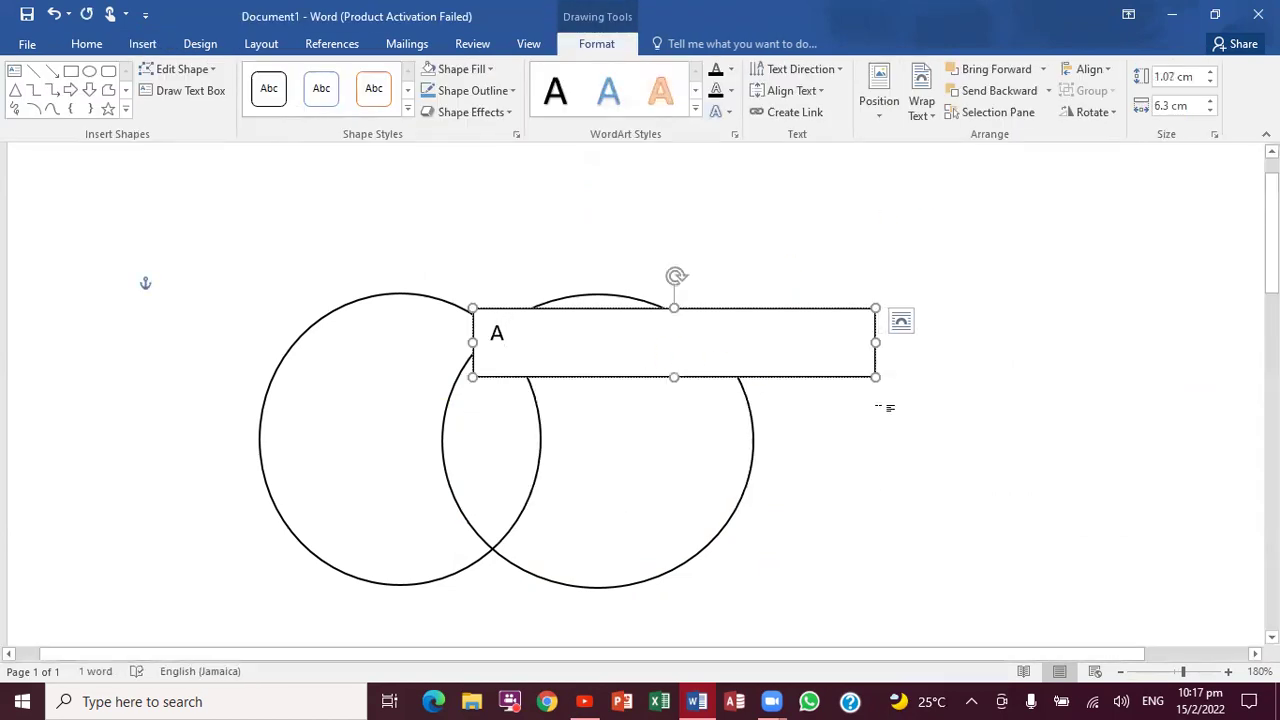
{"action": "left_click_drag", "start_coordinate": [875, 378], "coordinate": [401, 253]}
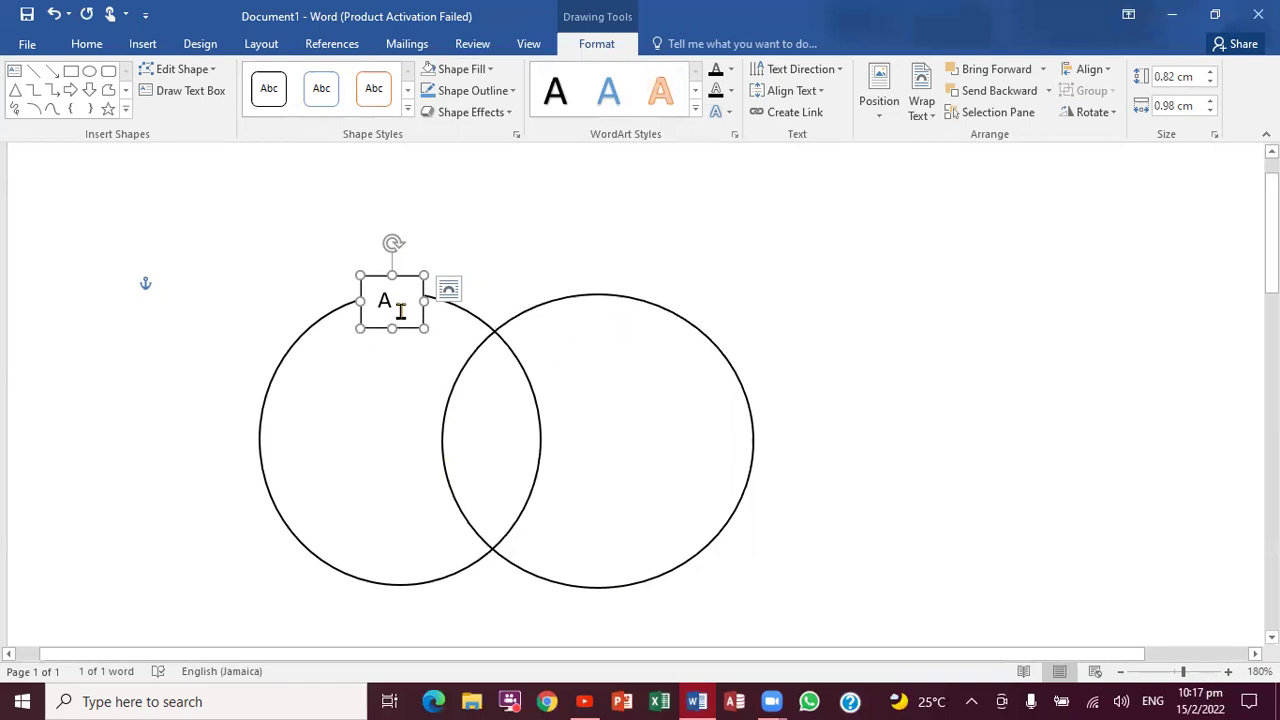
Move both circles down below the "A" label, keeping them overlapped, and narrow the right circle to about 4.49 cm.
{"action": "left_click_drag", "start_coordinate": [525, 368], "coordinate": [514, 400]}
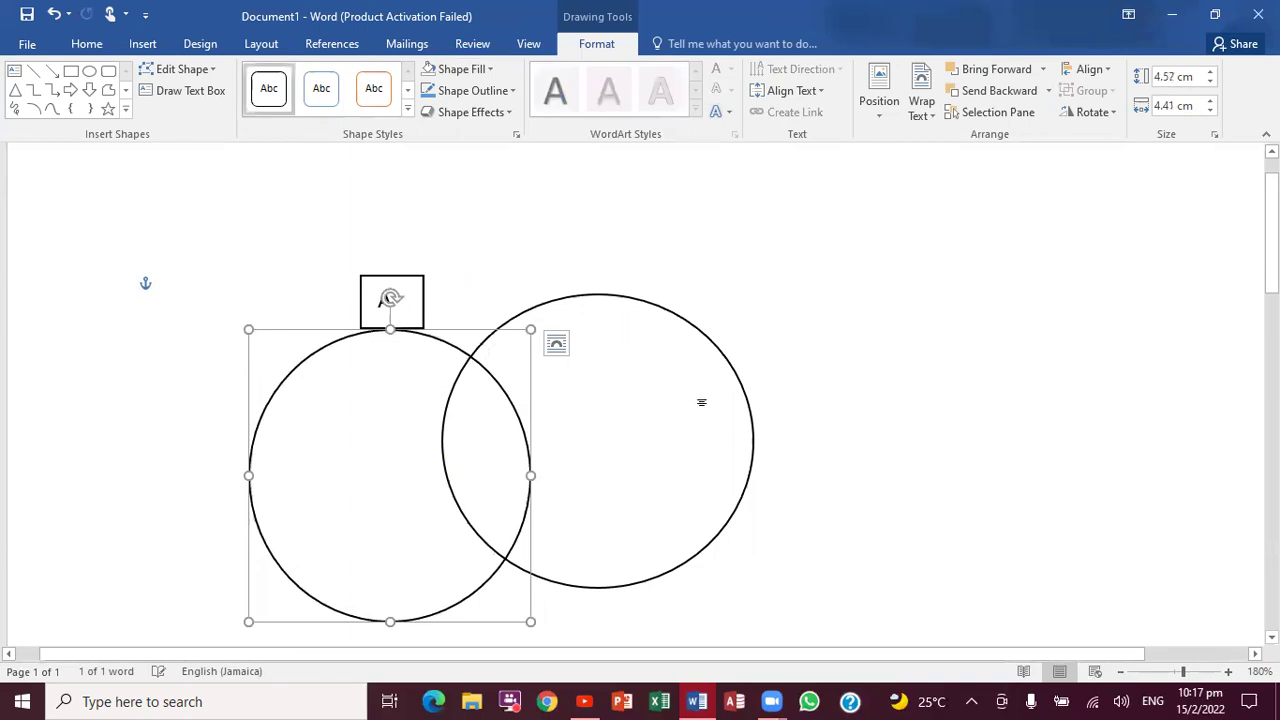
{"action": "left_click", "coordinate": [703, 400]}
{"action": "left_click_drag", "start_coordinate": [729, 371], "coordinate": [730, 404]}
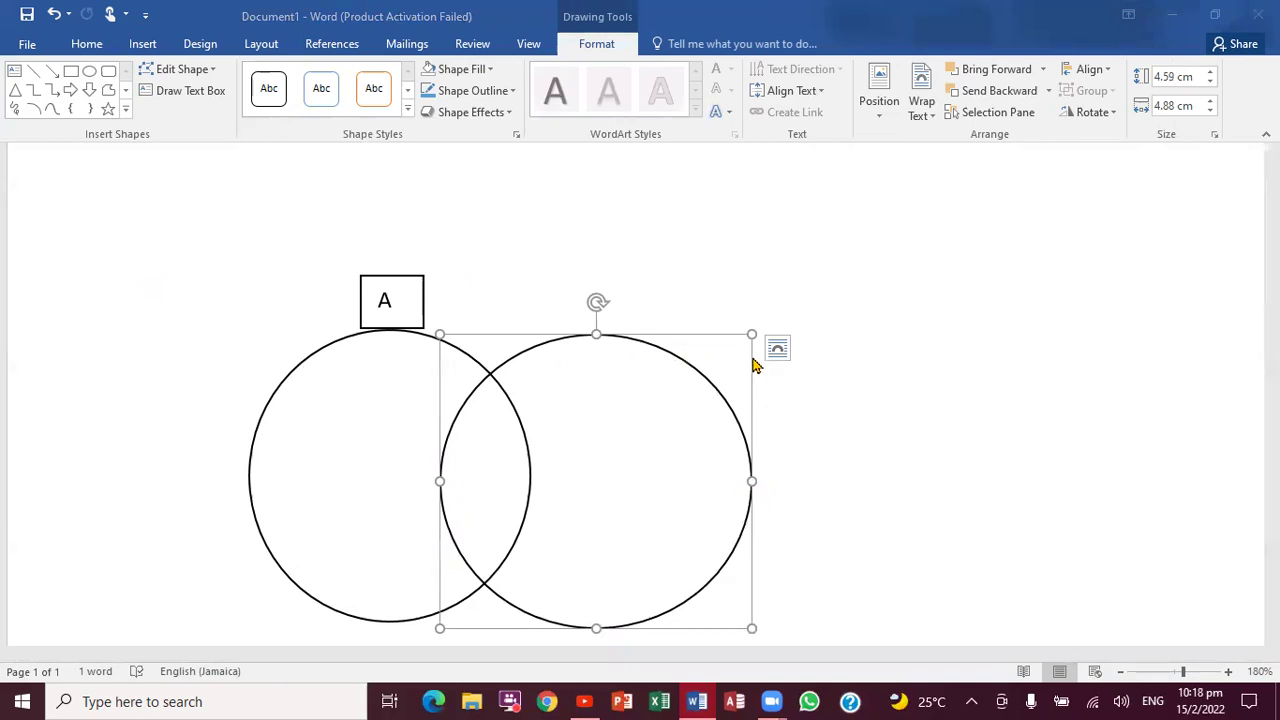
{"action": "left_click", "coordinate": [750, 479]}
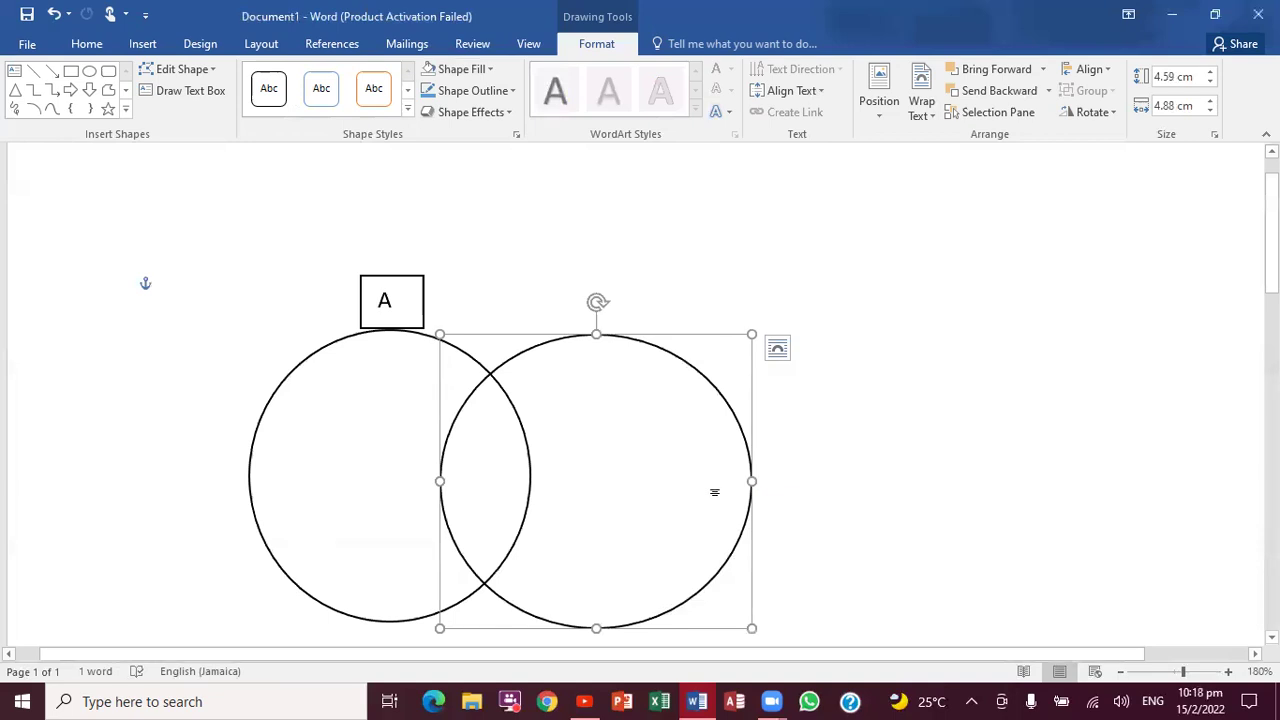
{"action": "left_click_drag", "start_coordinate": [752, 484], "coordinate": [726, 482]}
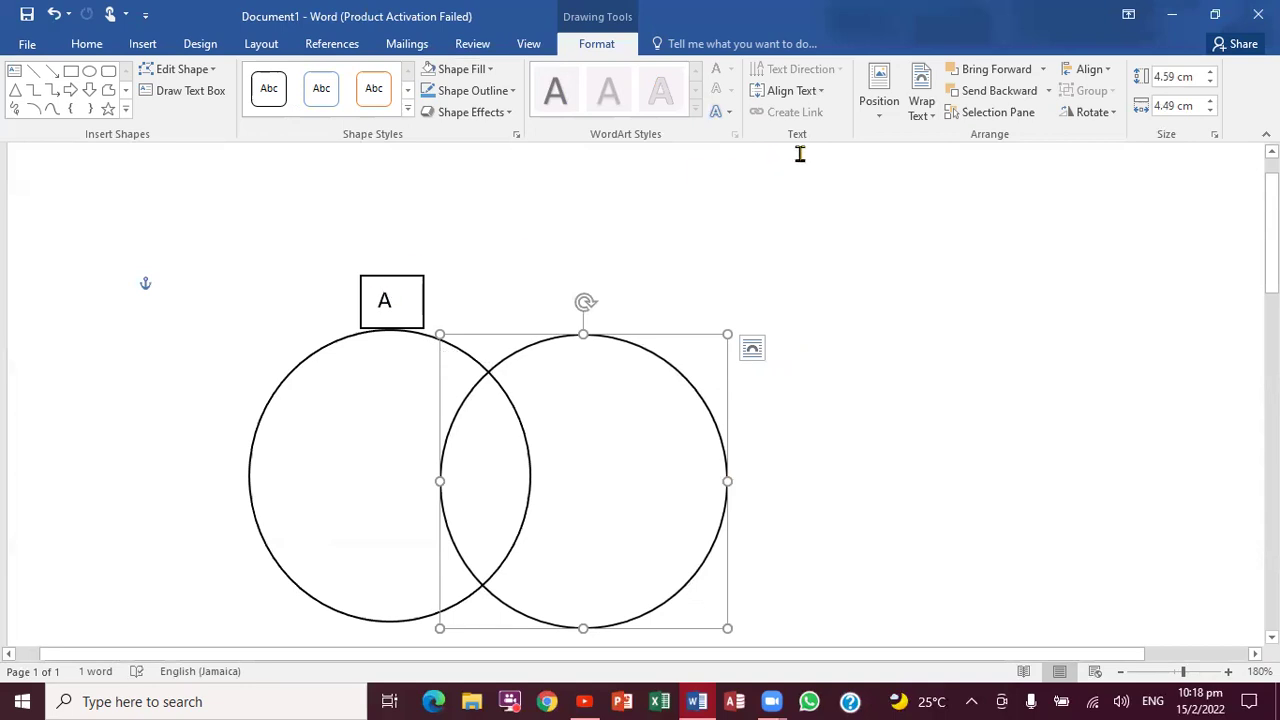
Draw a text box about 0.62 cm high and 1.03 cm wide above the right circle and label it "B".
{"action": "left_click", "coordinate": [143, 44]}
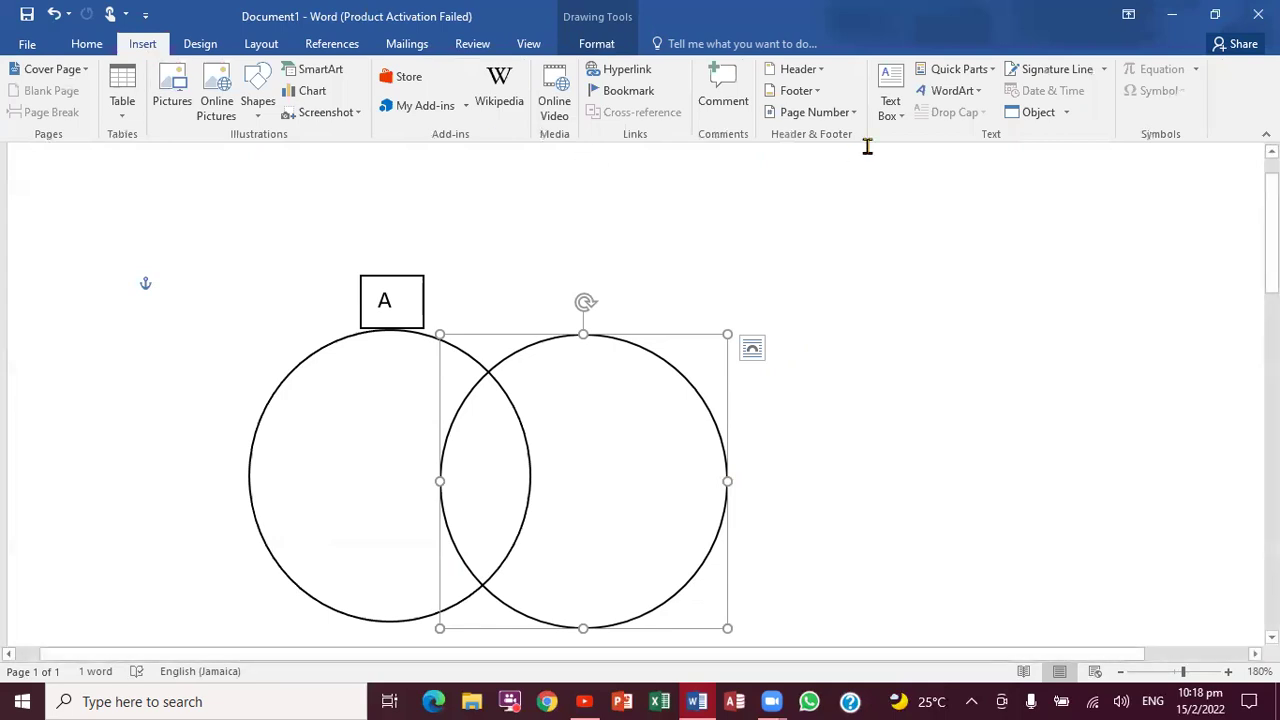
{"action": "left_click", "coordinate": [900, 115]}
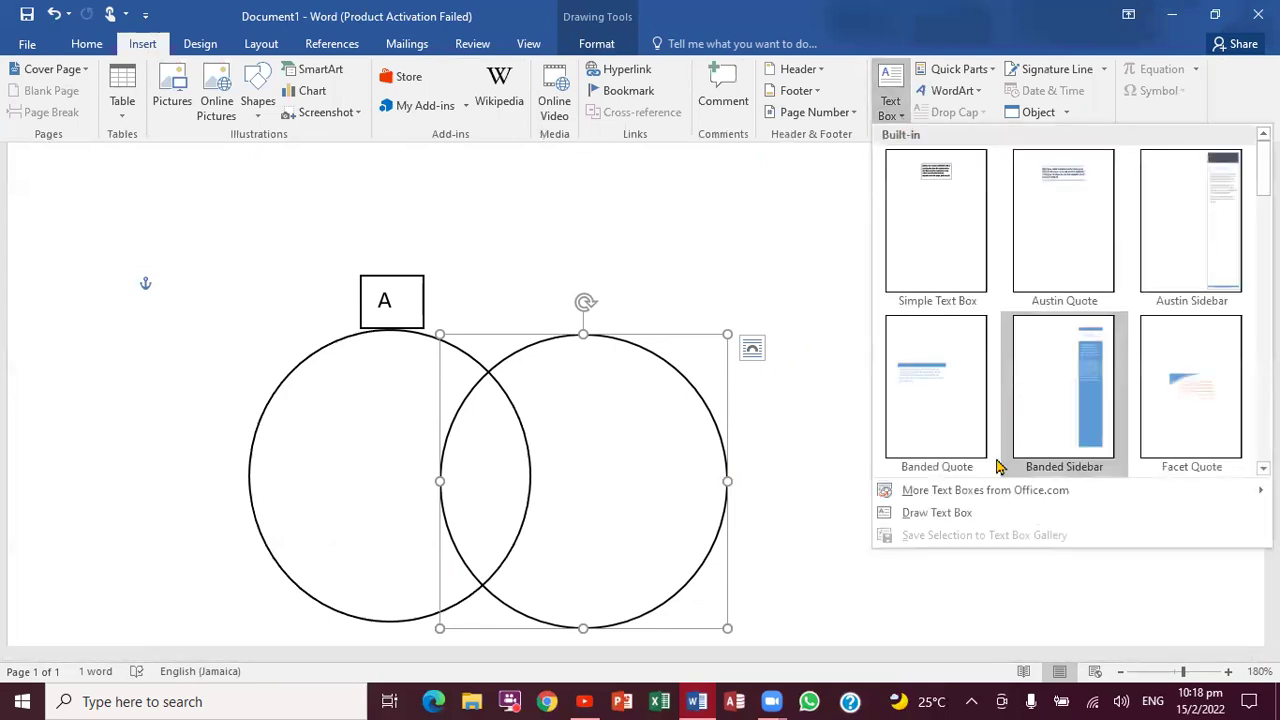
{"action": "left_click", "coordinate": [933, 513]}
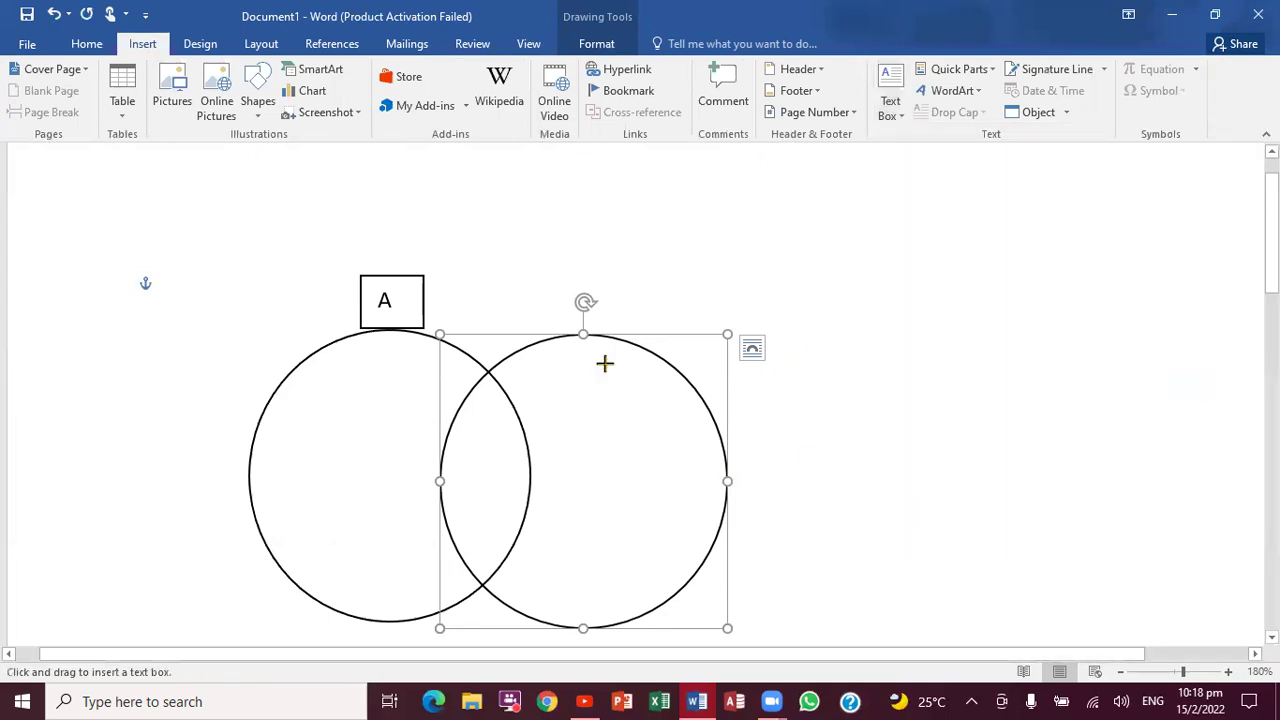
{"action": "left_click_drag", "start_coordinate": [600, 293], "coordinate": [668, 332]}
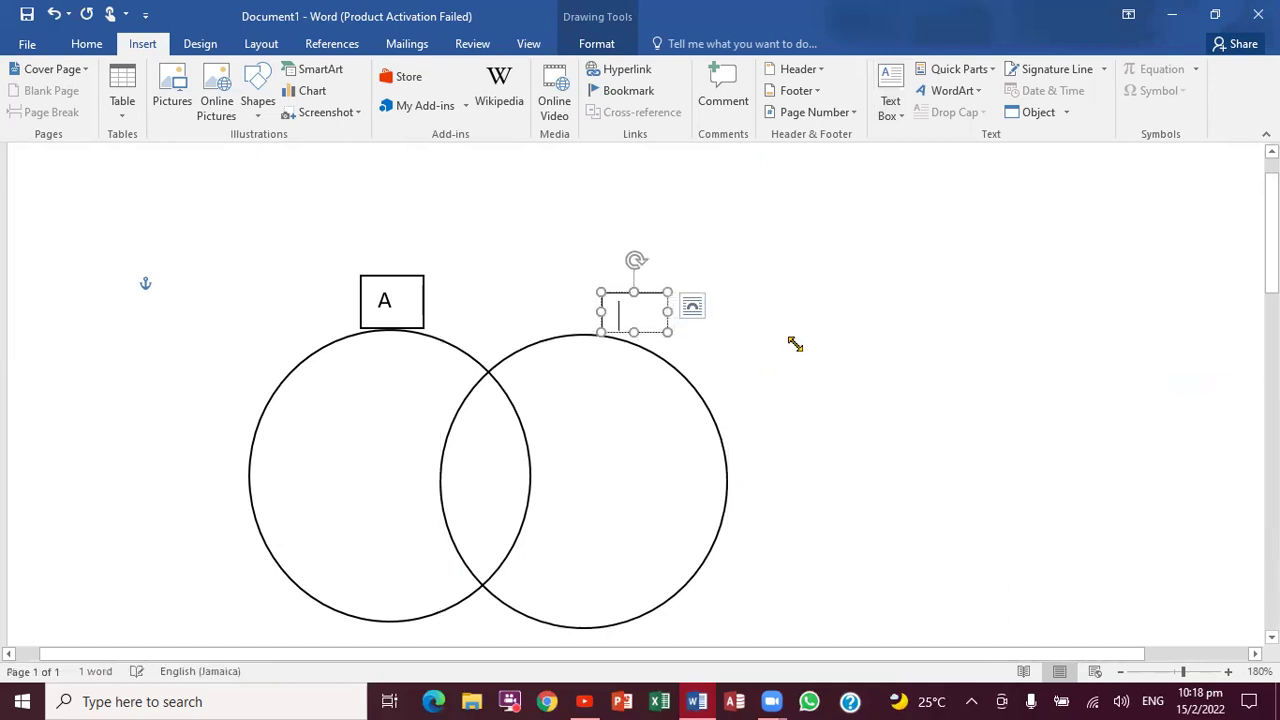
{"action": "type", "text": "B"}
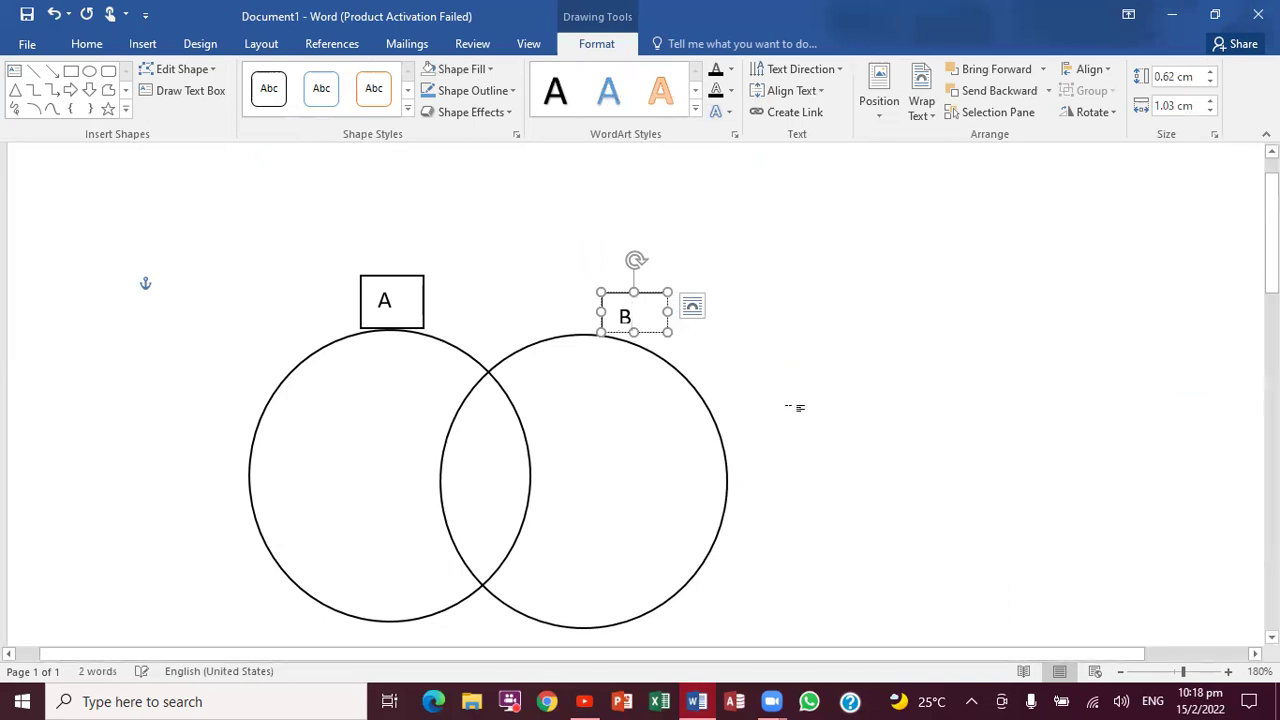
{"action": "left_click", "coordinate": [777, 414]}
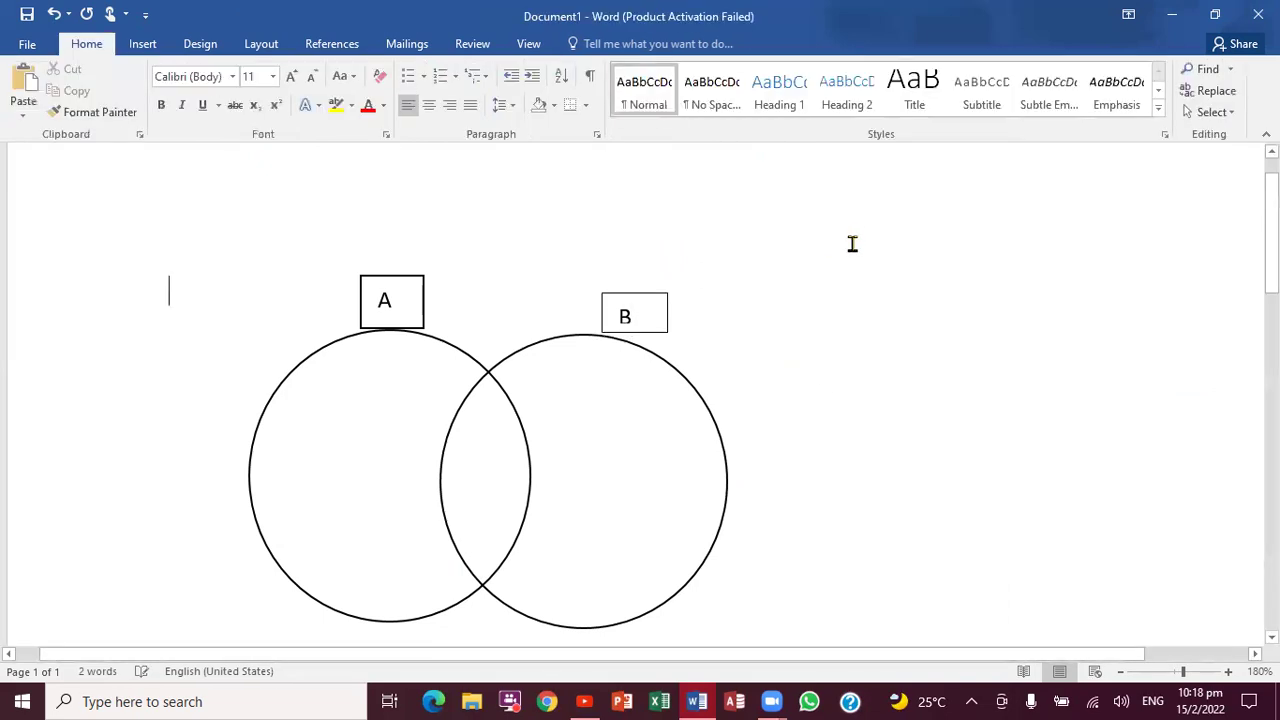
Draw a text box about 0.79 cm high and 0.76 cm wide just right of the right circle and label it "C".
{"action": "left_click", "coordinate": [142, 47]}
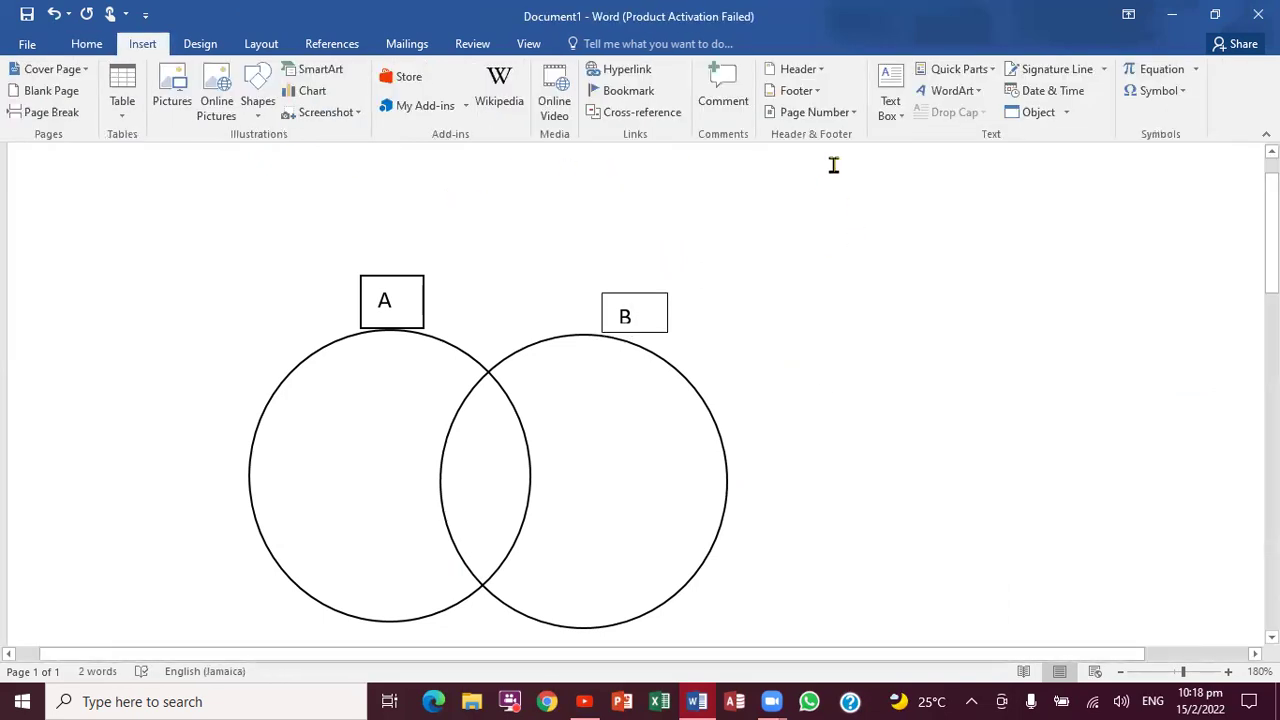
{"action": "left_click", "coordinate": [902, 118]}
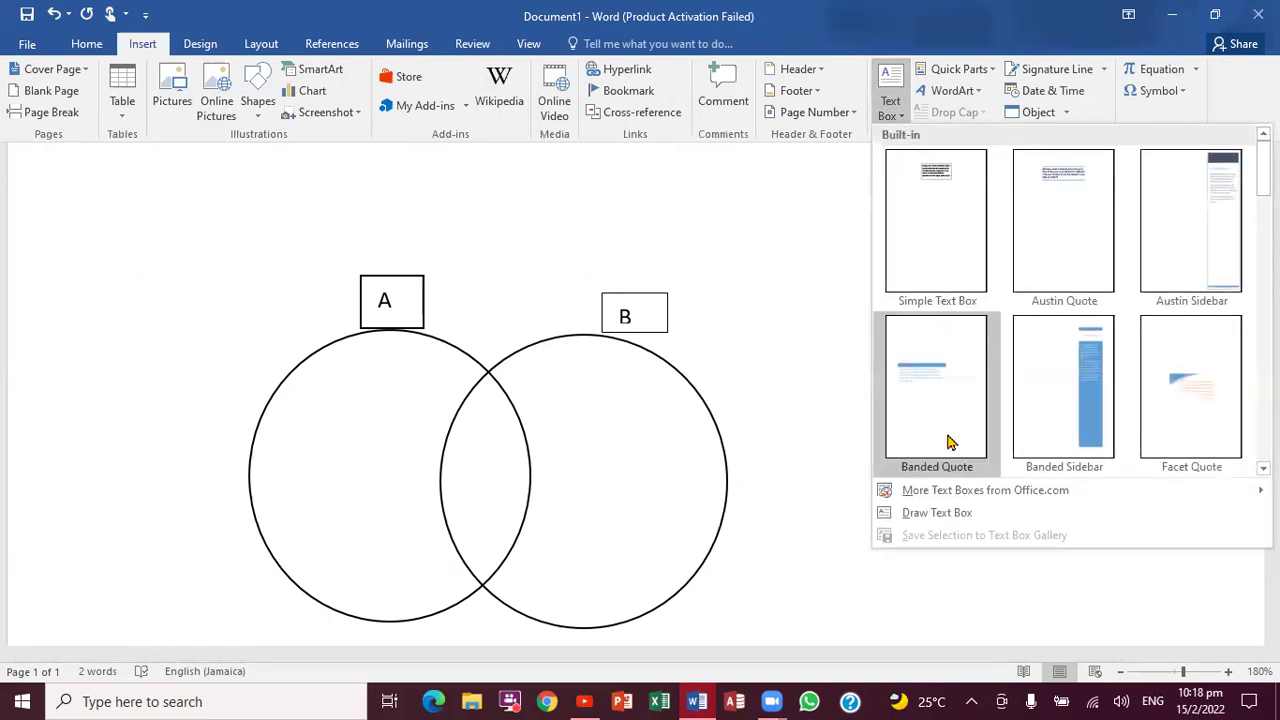
{"action": "left_click", "coordinate": [938, 512]}
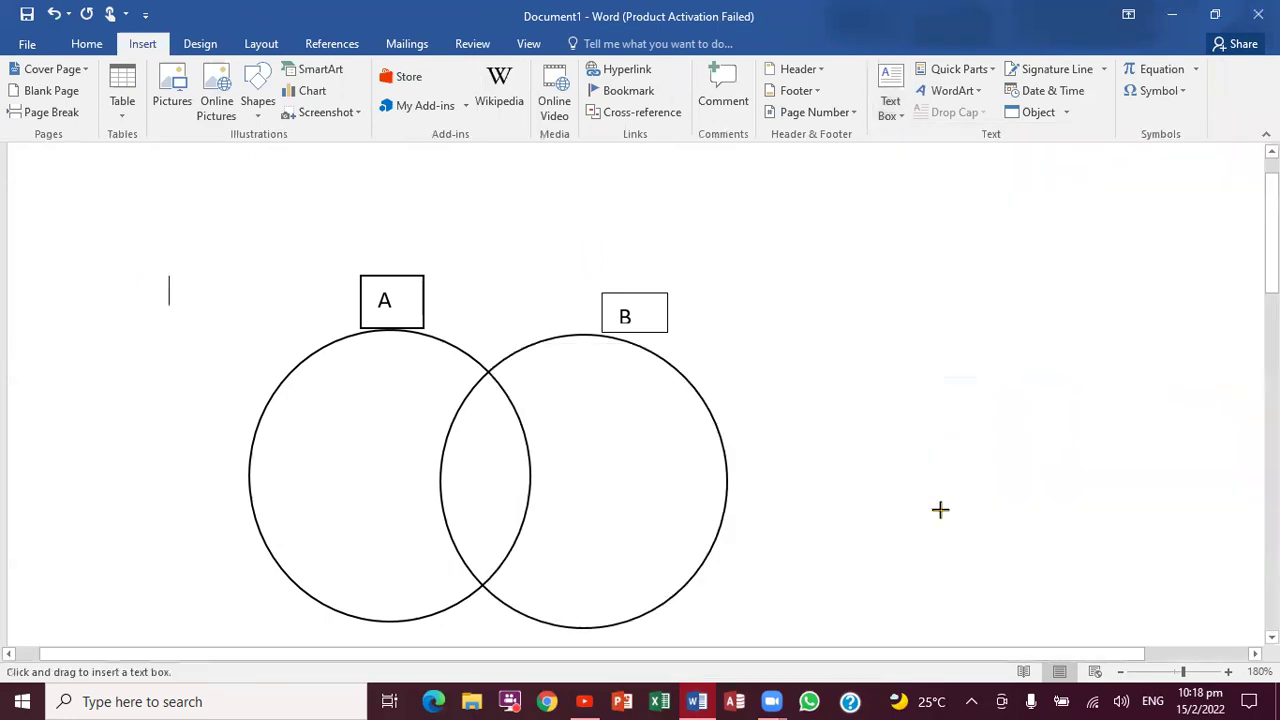
{"action": "mouse_move", "coordinate": [751, 466]}
{"action": "left_mouse_down"}
{"action": "mouse_move", "coordinate": [804, 528]}
{"action": "mouse_move", "coordinate": [783, 509]}
{"action": "mouse_move", "coordinate": [796, 516]}
{"action": "left_mouse_up"}
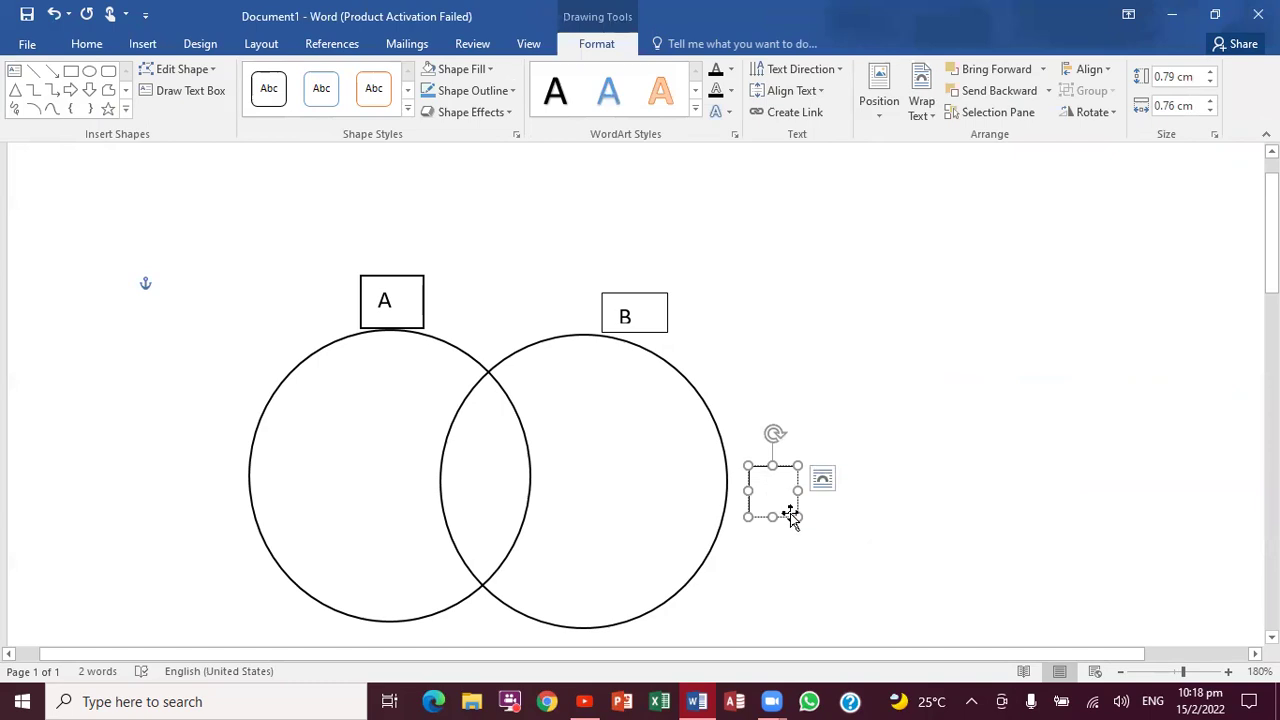
{"action": "type", "text": "C"}
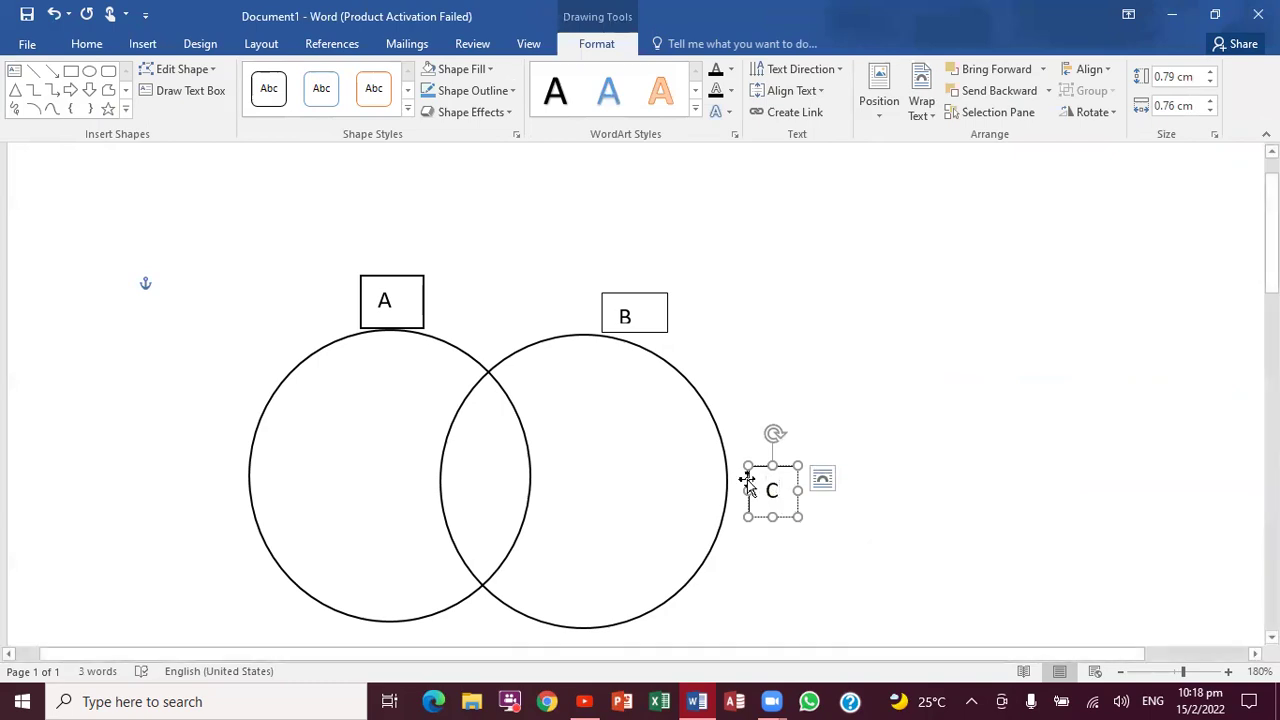
{"action": "left_click", "coordinate": [930, 118]}
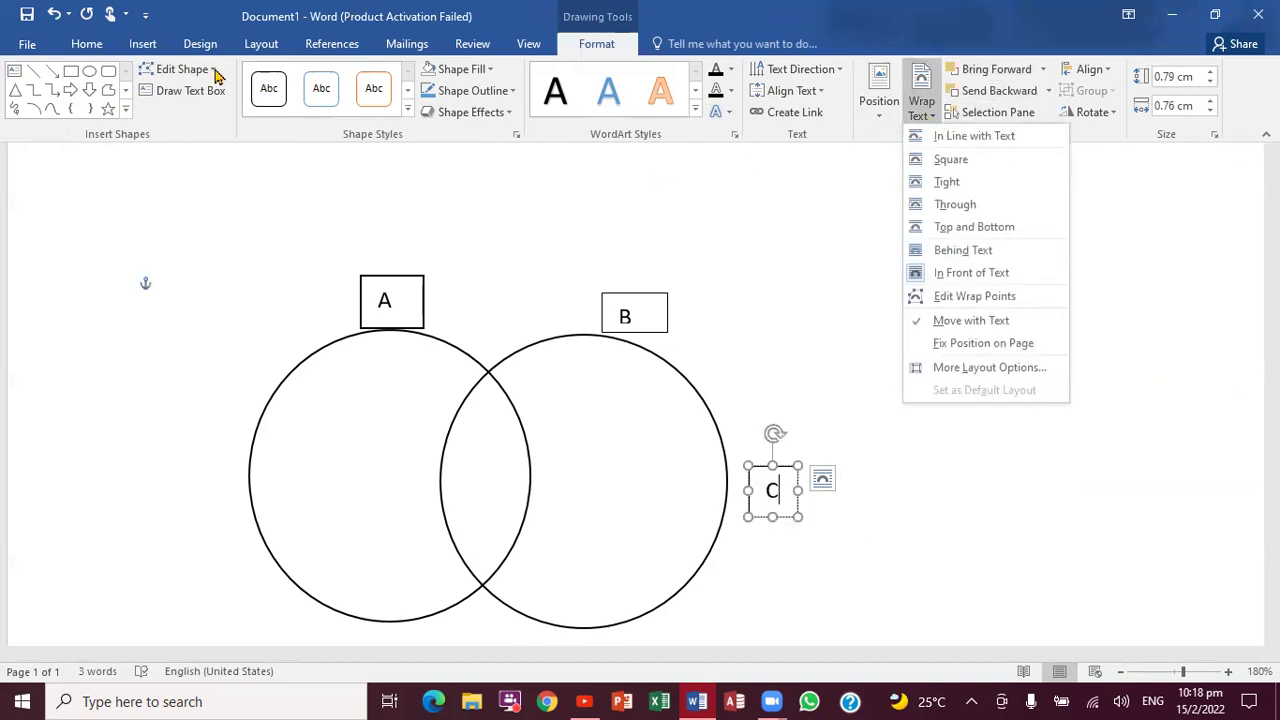
Draw a text box about 0.89 cm high and 0.66 cm wide outside the left circle's left edge and label it "D".
{"action": "left_click", "coordinate": [143, 45]}
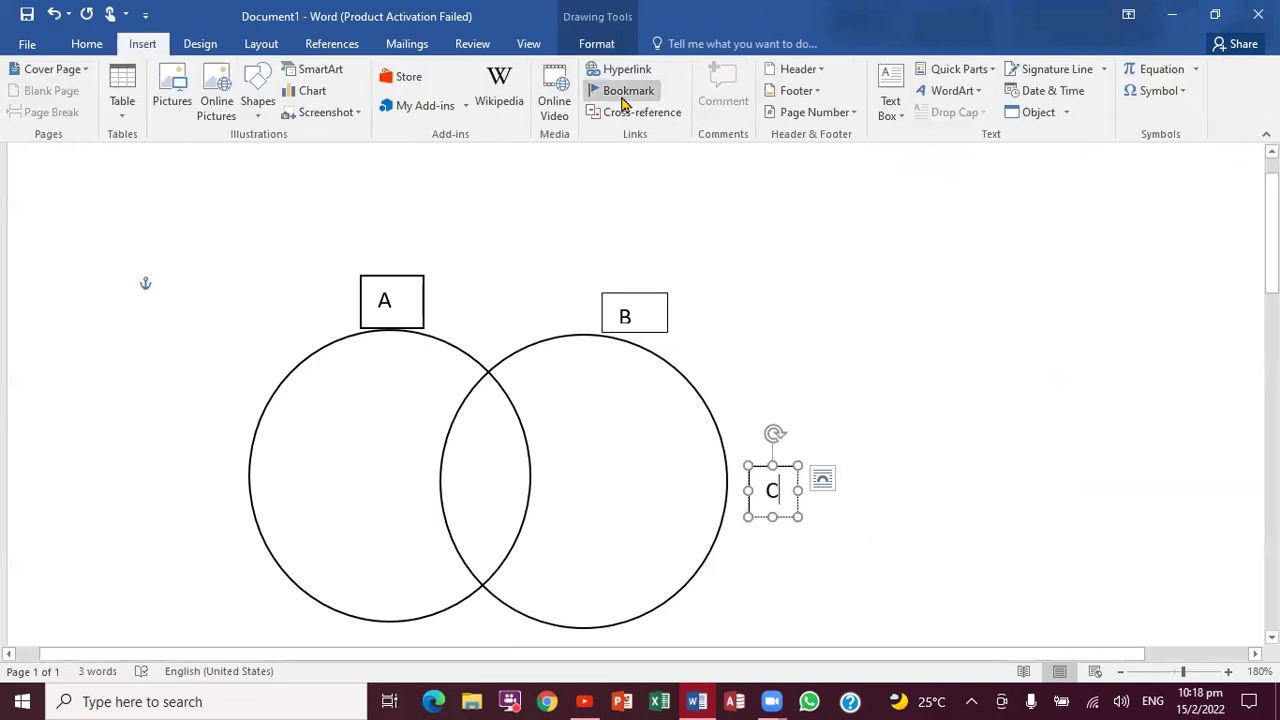
{"action": "left_click", "coordinate": [906, 120]}
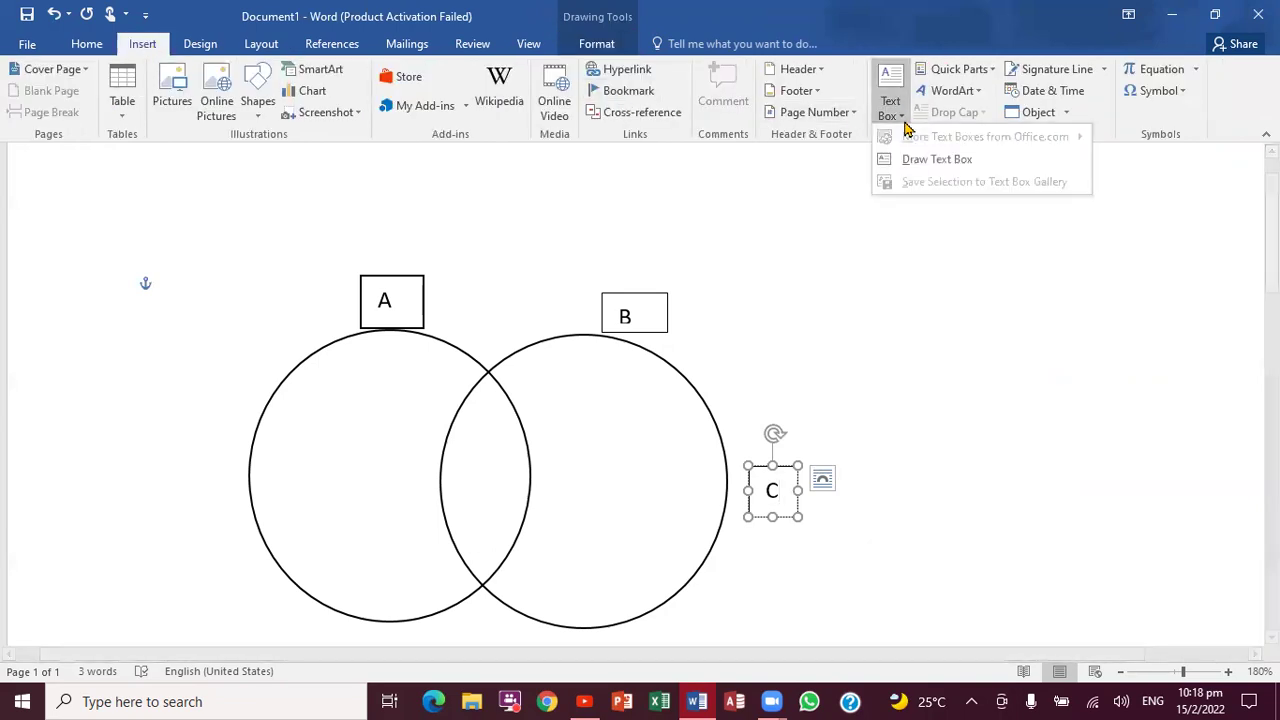
{"action": "left_click", "coordinate": [936, 160]}
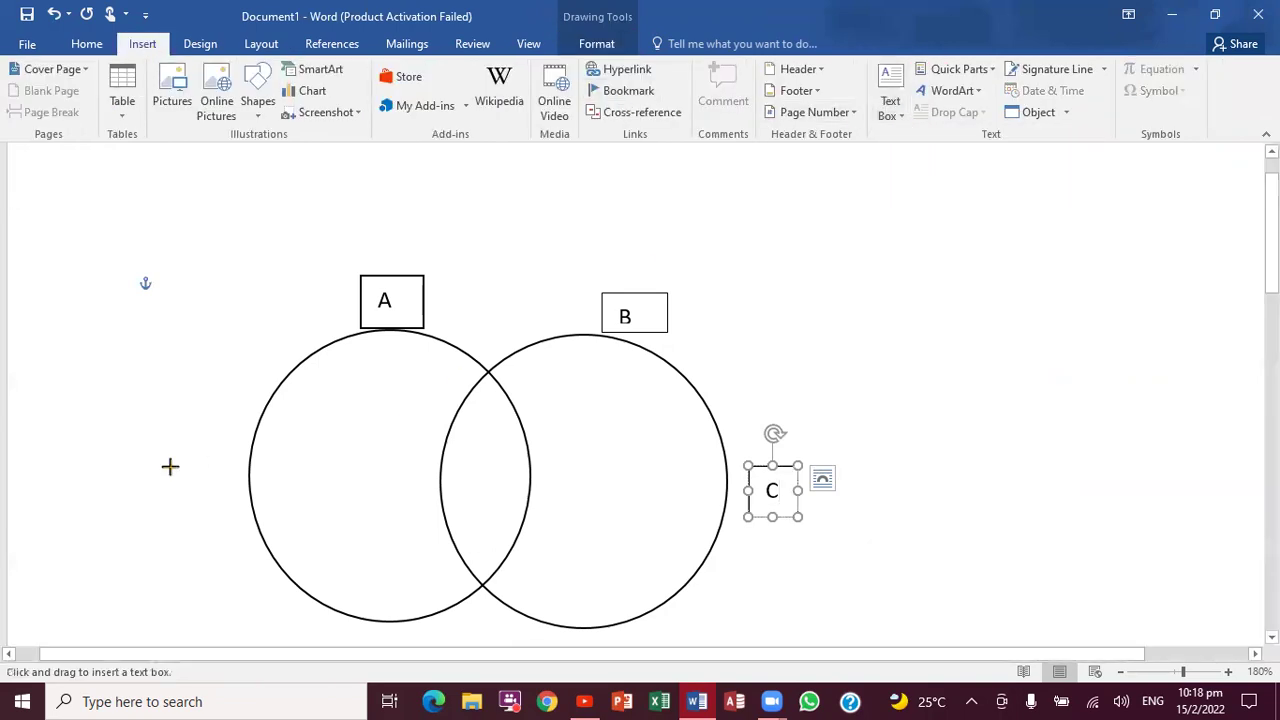
{"action": "left_click_drag", "start_coordinate": [173, 427], "coordinate": [213, 483]}
{"action": "type", "text": "D"}
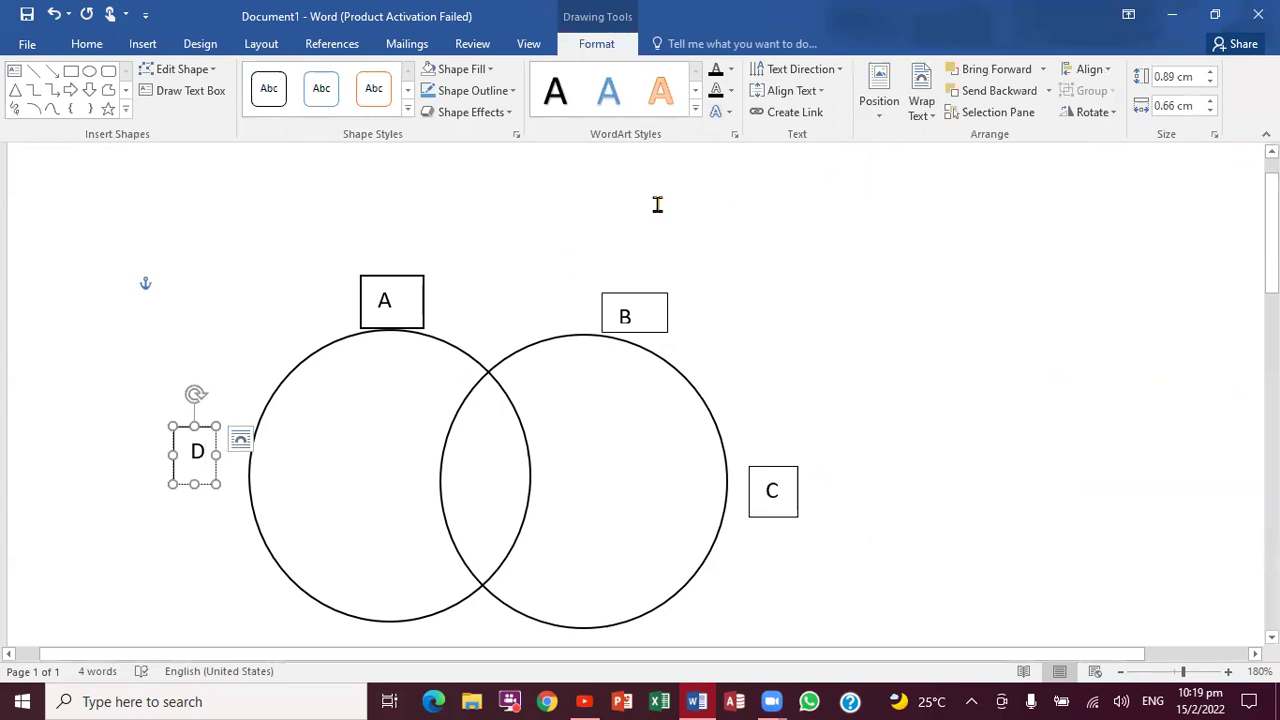
Draw a text box about 0.72 cm high in the circles' overlap, enter "12" and widen it to about 1.09 cm.
{"action": "left_click", "coordinate": [143, 44]}
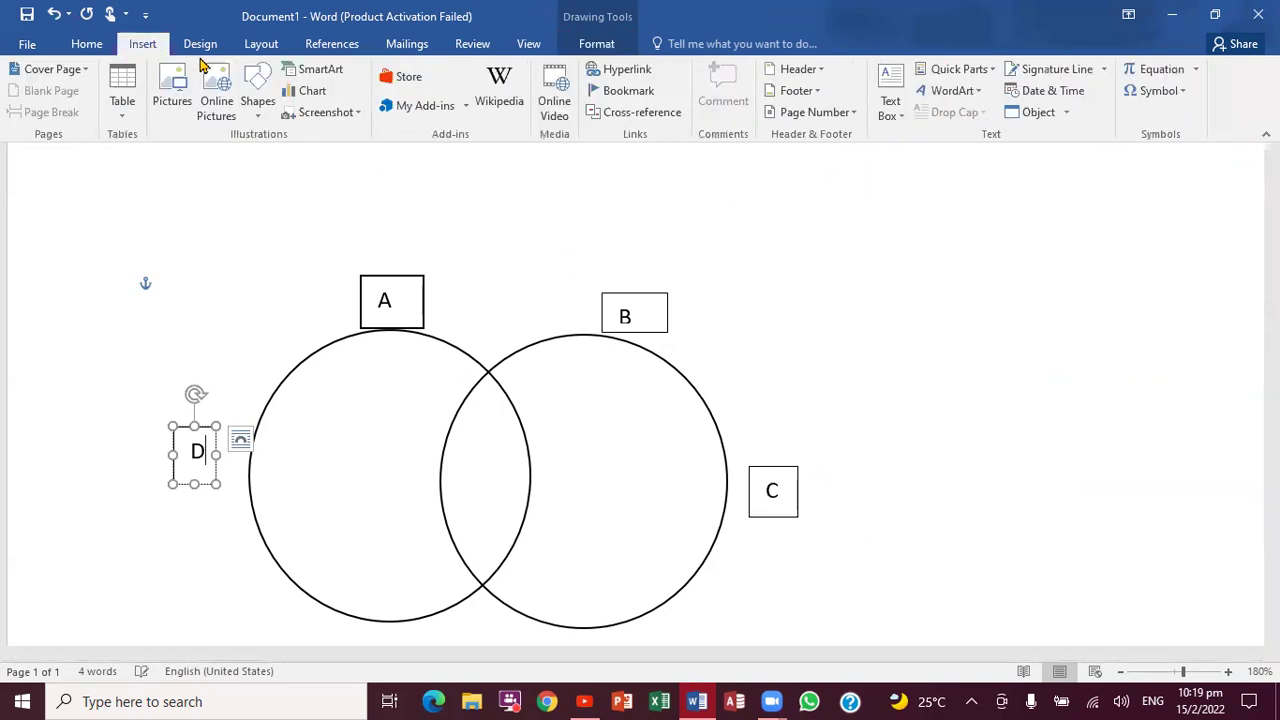
{"action": "left_click", "coordinate": [906, 118]}
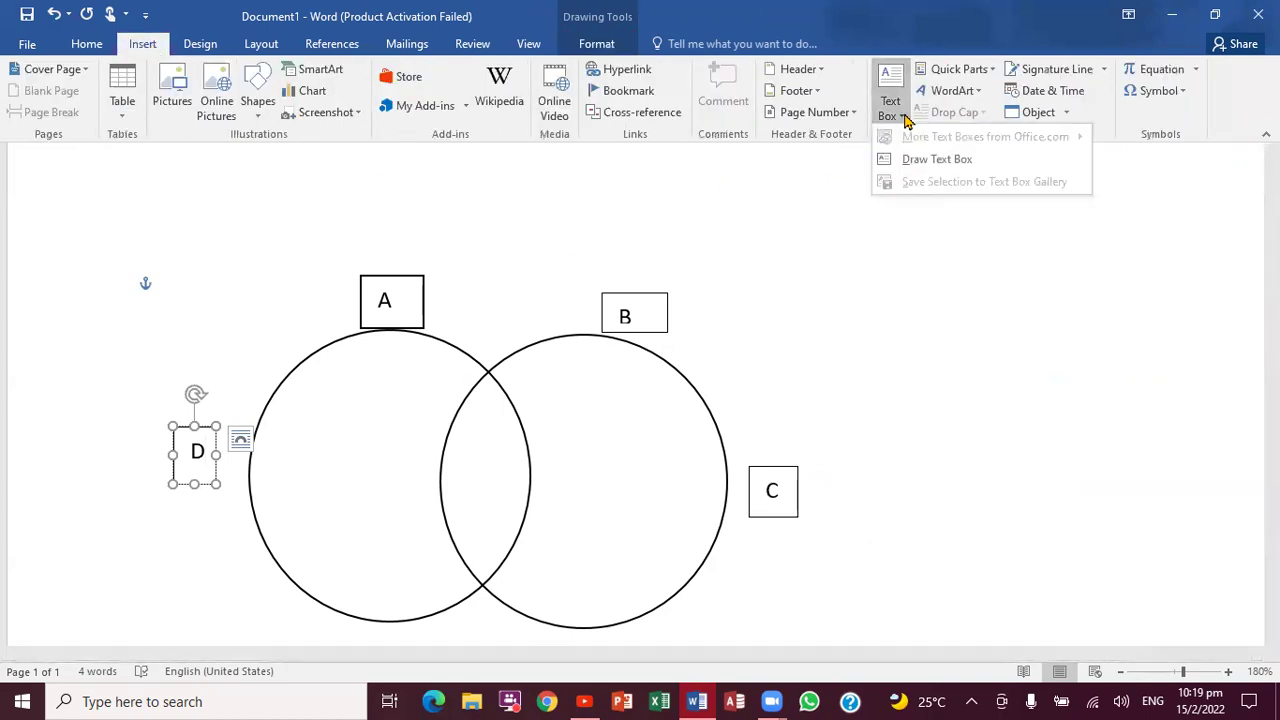
{"action": "left_click", "coordinate": [936, 160]}
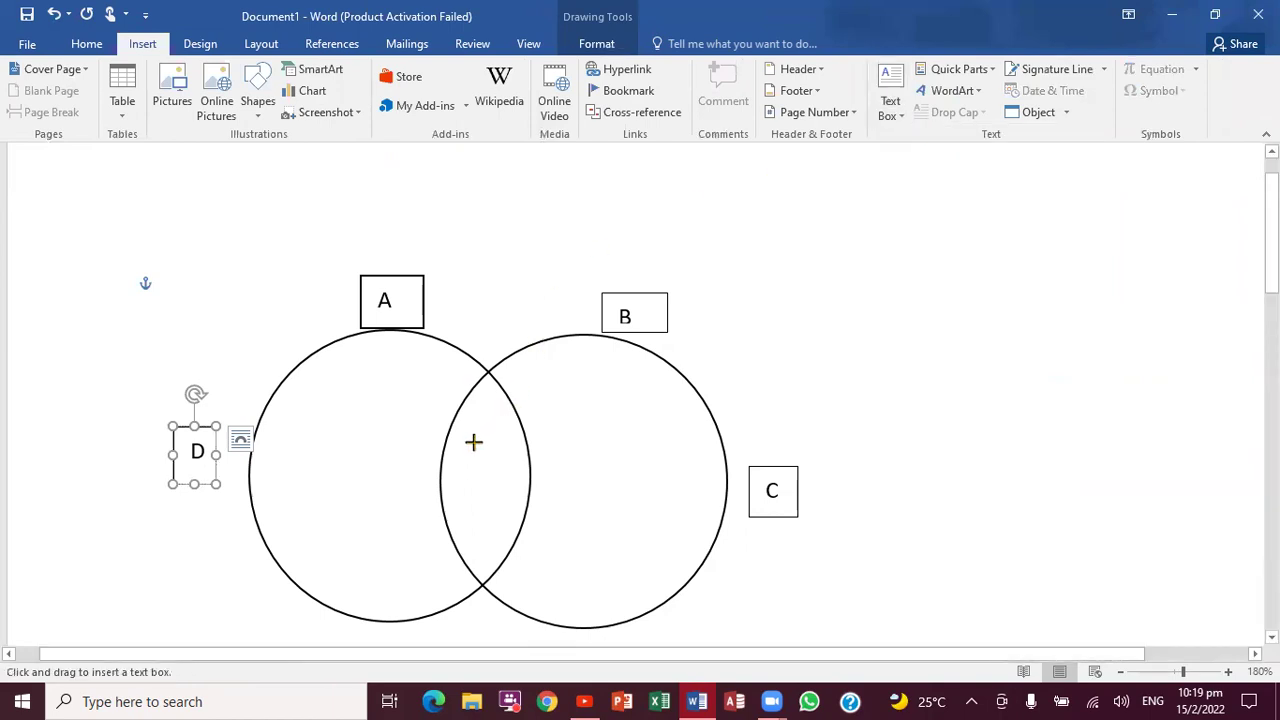
{"action": "left_click_drag", "start_coordinate": [468, 461], "coordinate": [508, 502]}
{"action": "type", "text": "1"}
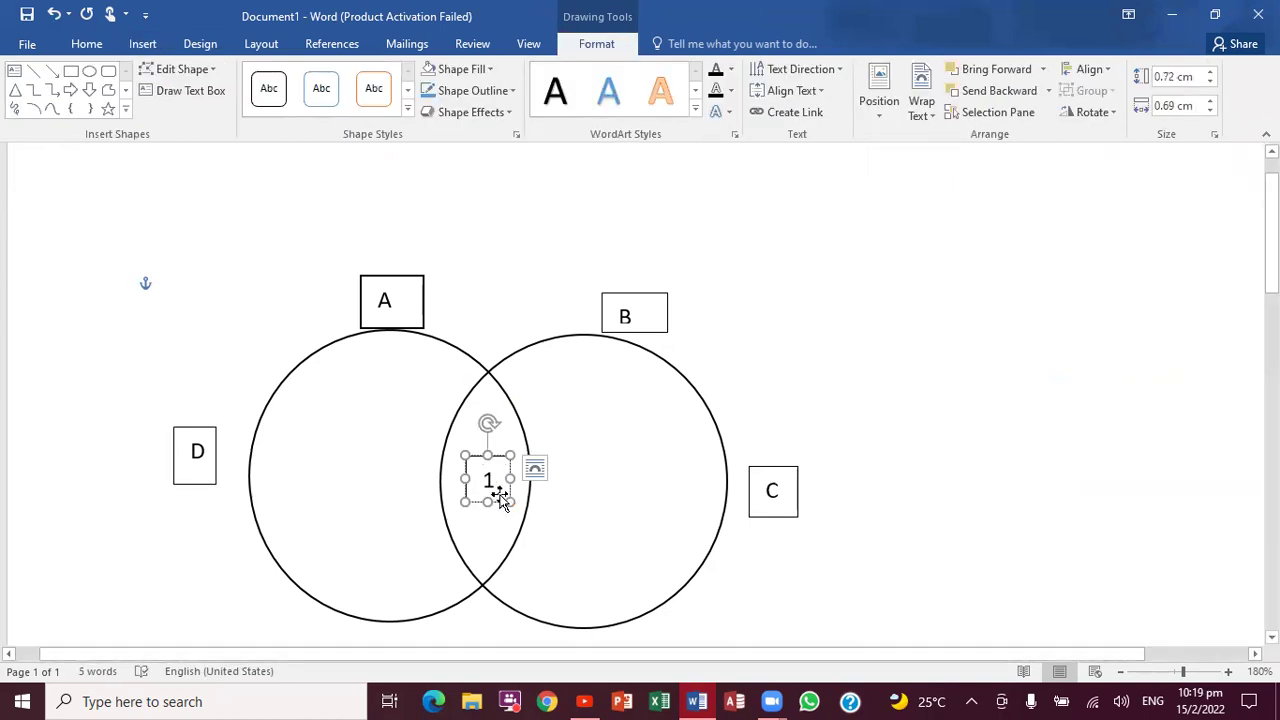
{"action": "left_click_drag", "start_coordinate": [509, 480], "coordinate": [466, 455]}
{"action": "left_click", "coordinate": [467, 478]}
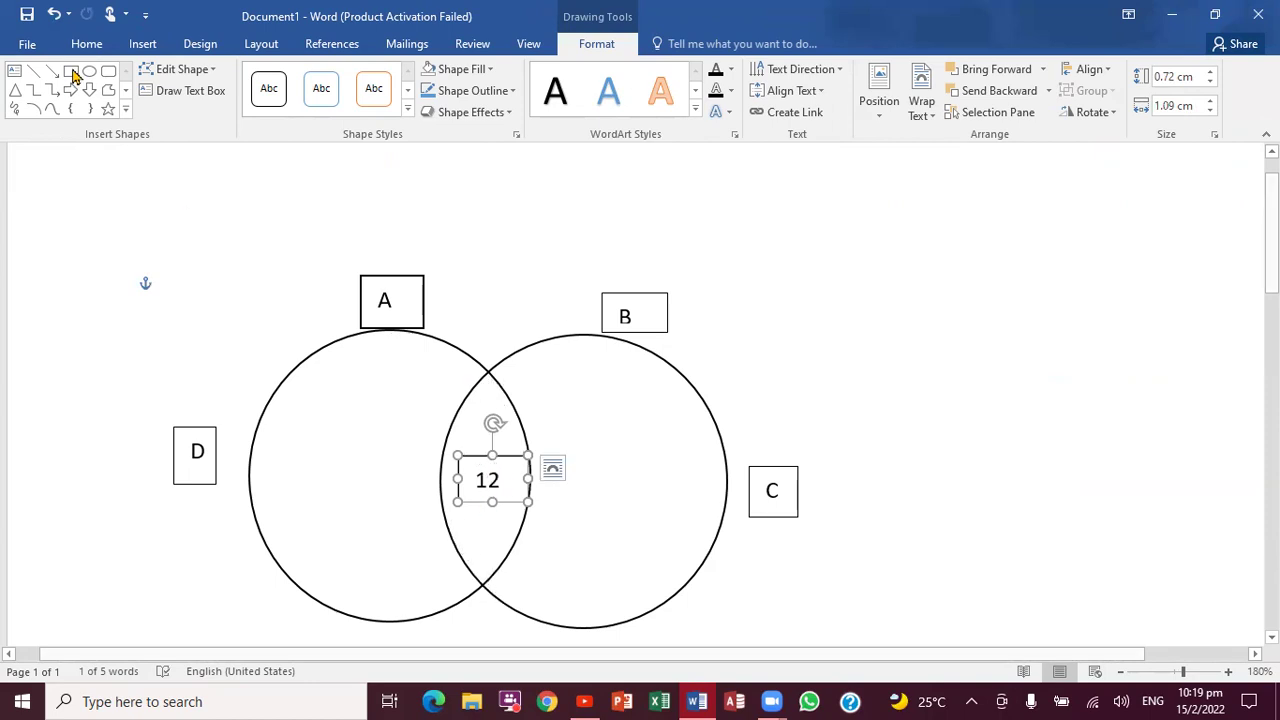
Draw a text box about 0.59 cm wide below the circles' lower intersection, label it "F" and heighten it to about 1 cm.
{"action": "left_click", "coordinate": [143, 50]}
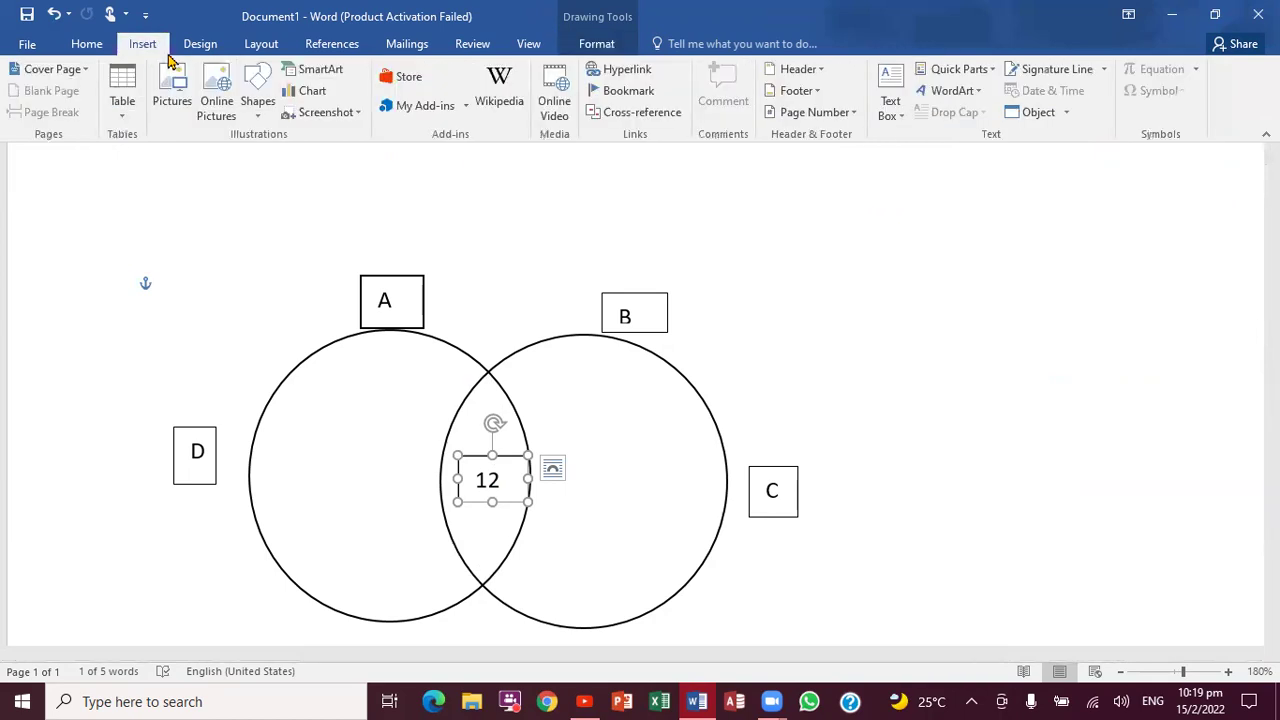
{"action": "left_click", "coordinate": [892, 108]}
{"action": "left_click", "coordinate": [936, 160]}
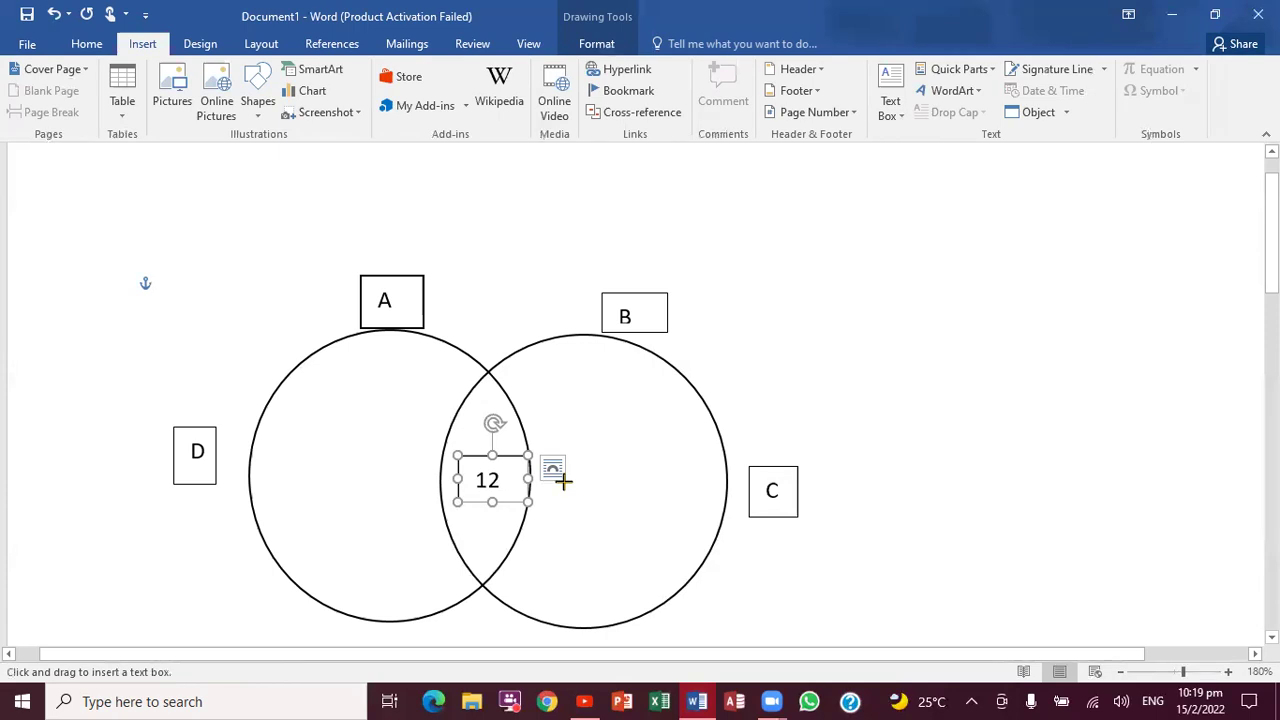
{"action": "mouse_move", "coordinate": [472, 609]}
{"action": "left_mouse_down"}
{"action": "mouse_move", "coordinate": [510, 637]}
{"action": "mouse_move", "coordinate": [475, 621]}
{"action": "left_mouse_up"}
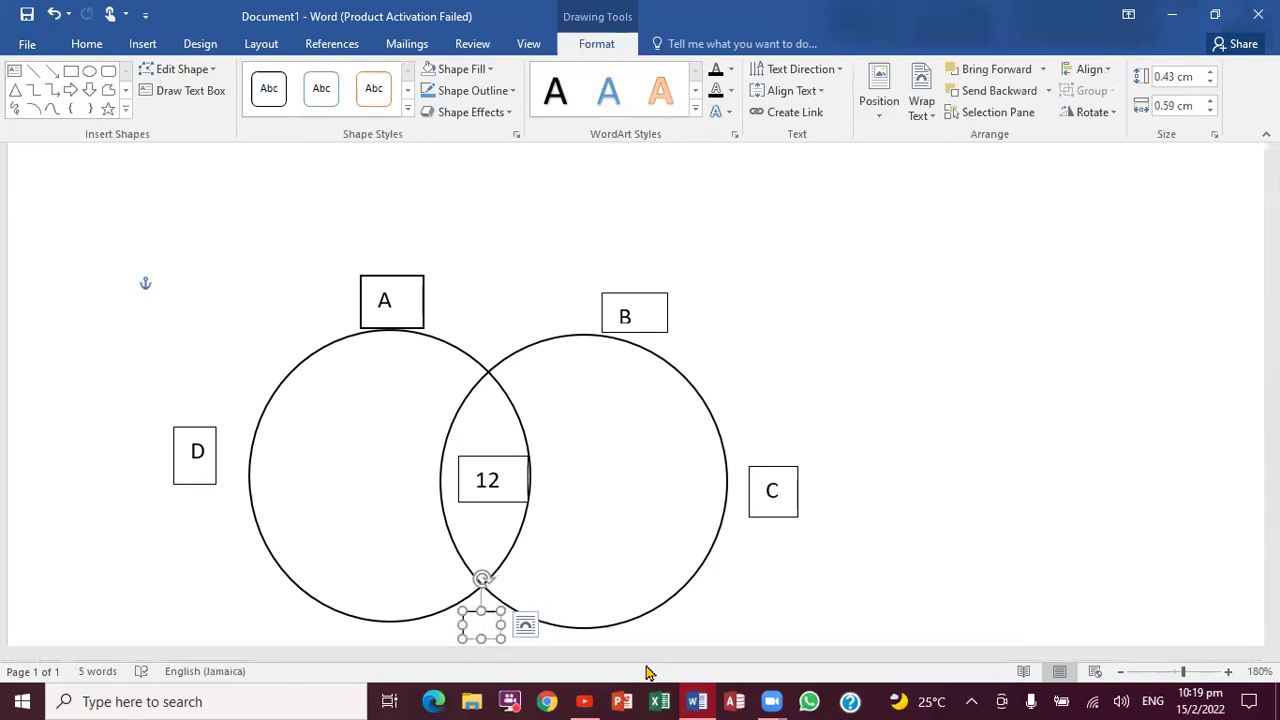
{"action": "type", "text": "-"}
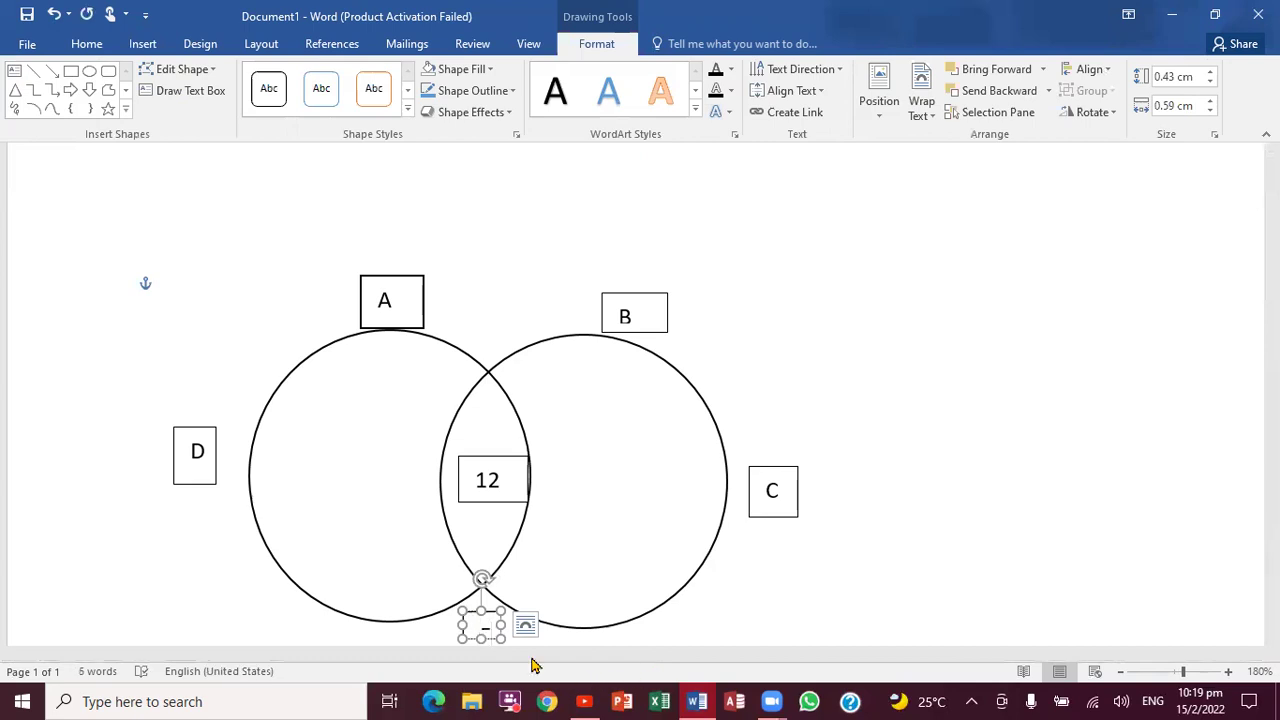
{"action": "left_click_drag", "start_coordinate": [482, 638], "coordinate": [495, 586]}
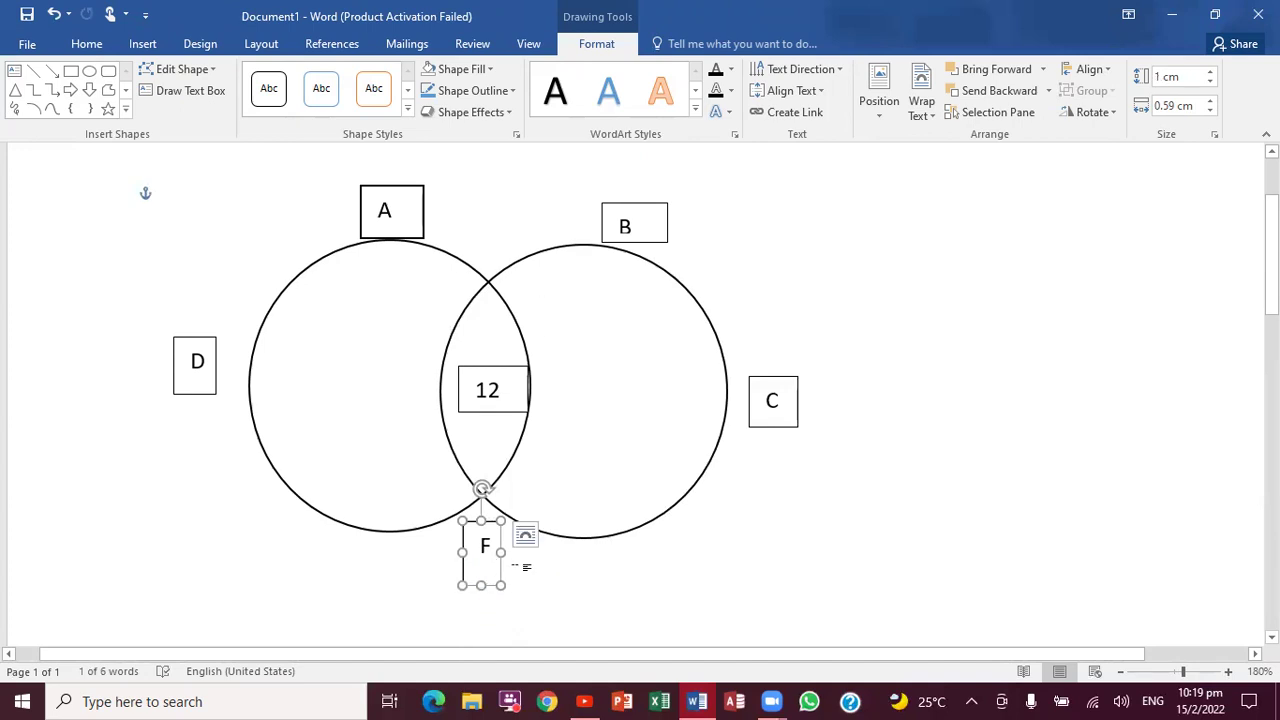
{"action": "left_click", "coordinate": [600, 587]}
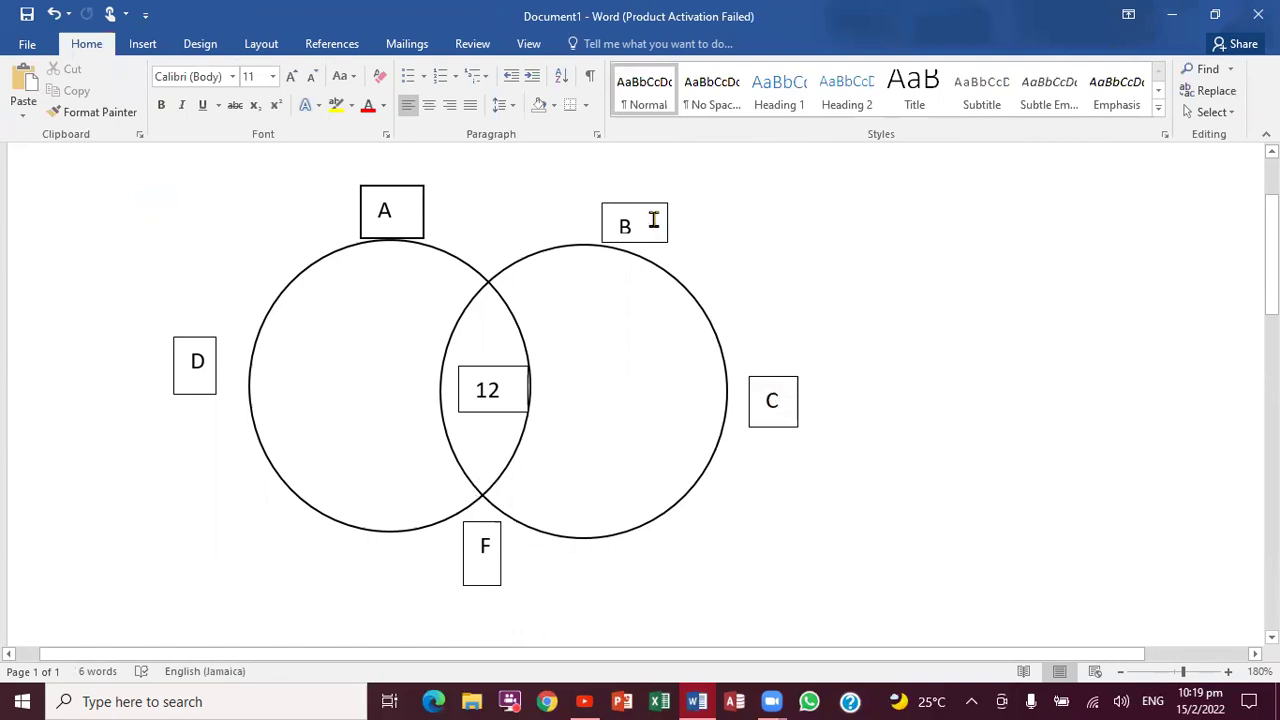
Set the "A" text box to No Fill and No Outline.
{"action": "left_click", "coordinate": [423, 213]}
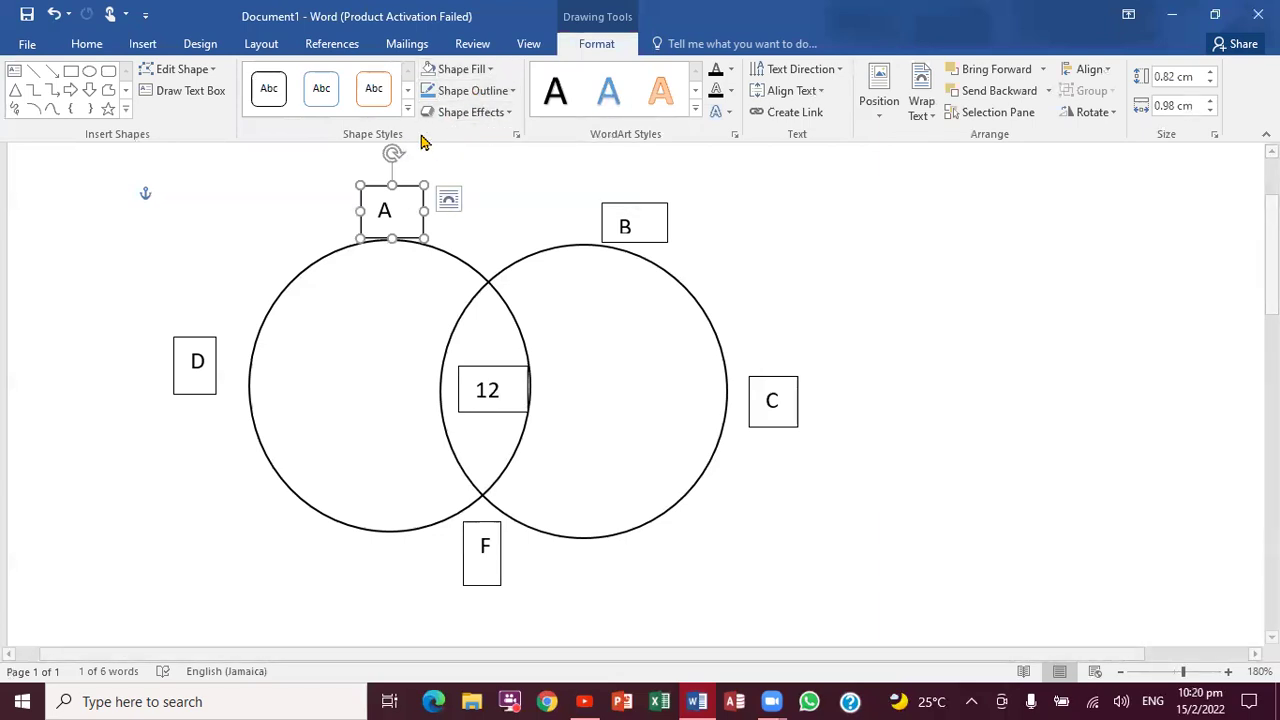
{"action": "left_click", "coordinate": [482, 79]}
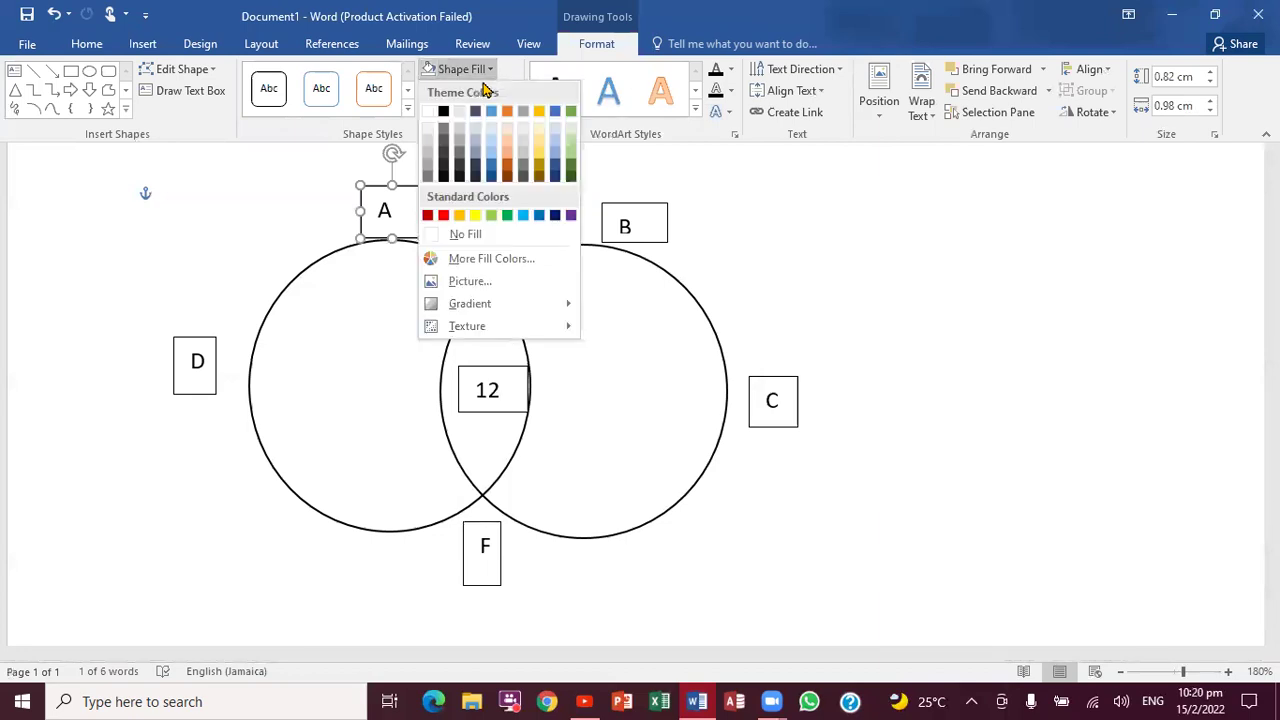
{"action": "left_click", "coordinate": [474, 238]}
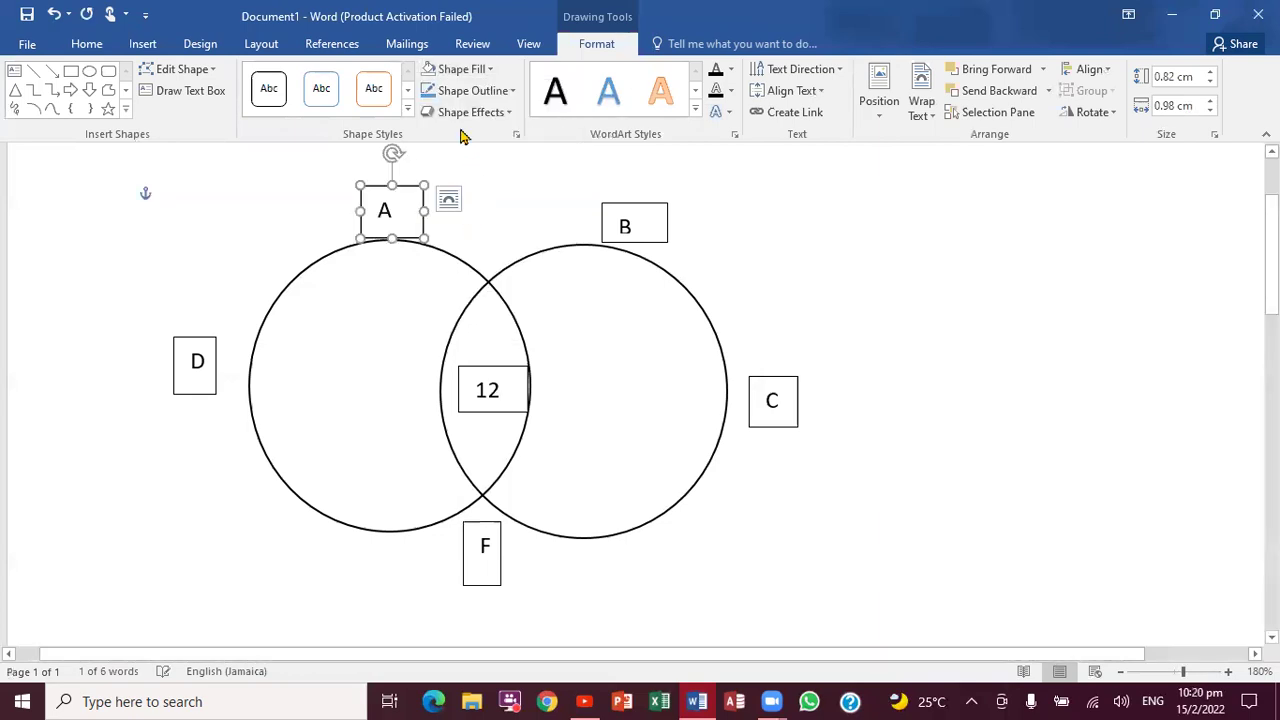
{"action": "left_click", "coordinate": [511, 96]}
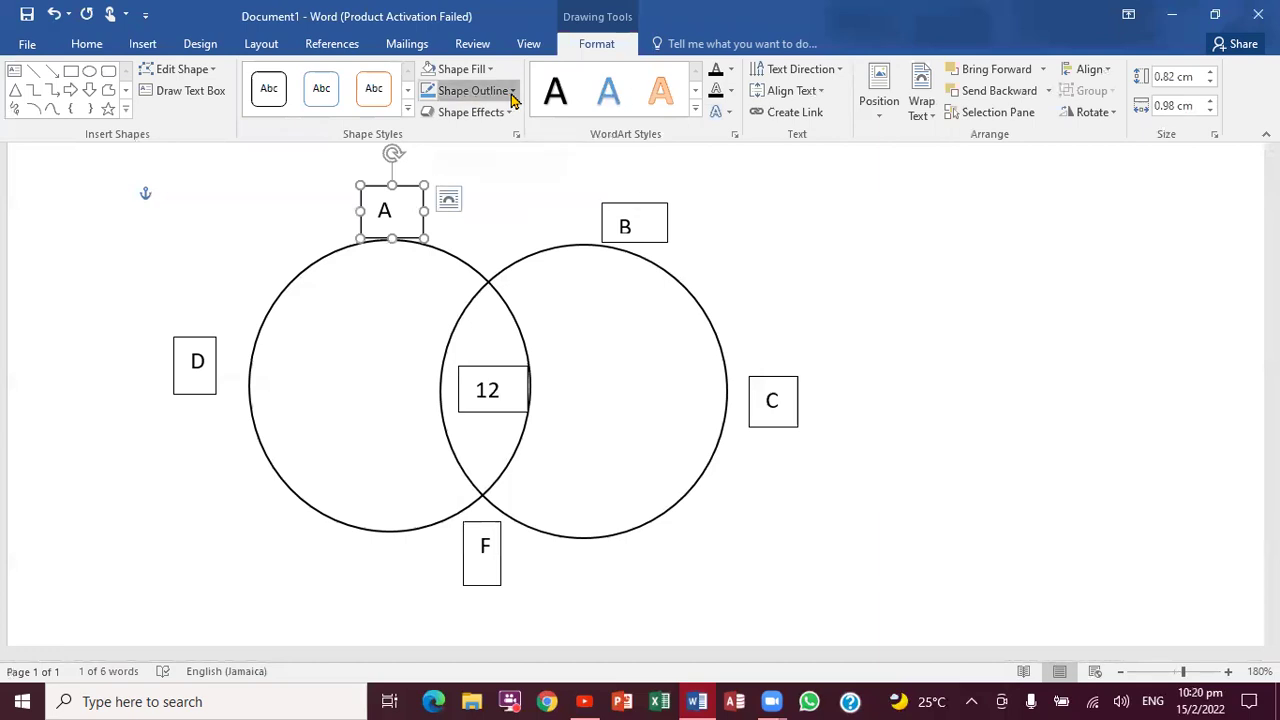
{"action": "left_click", "coordinate": [488, 256]}
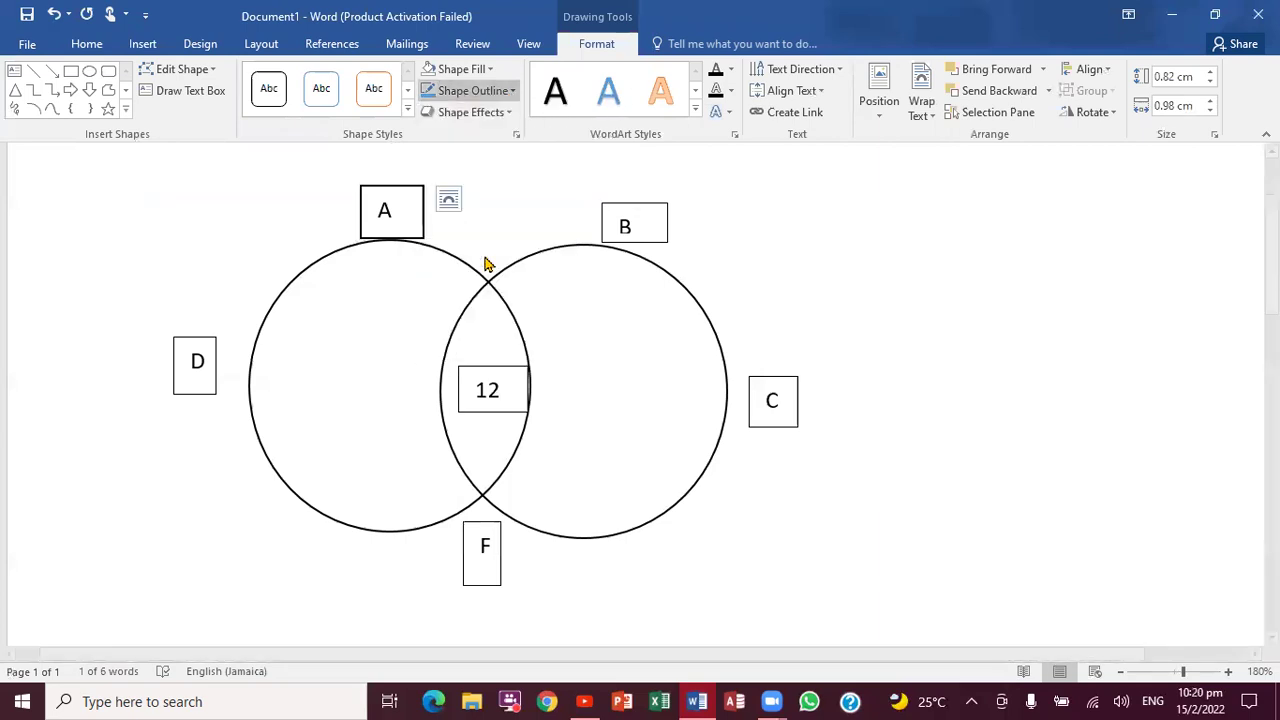
{"action": "left_click", "coordinate": [537, 223]}
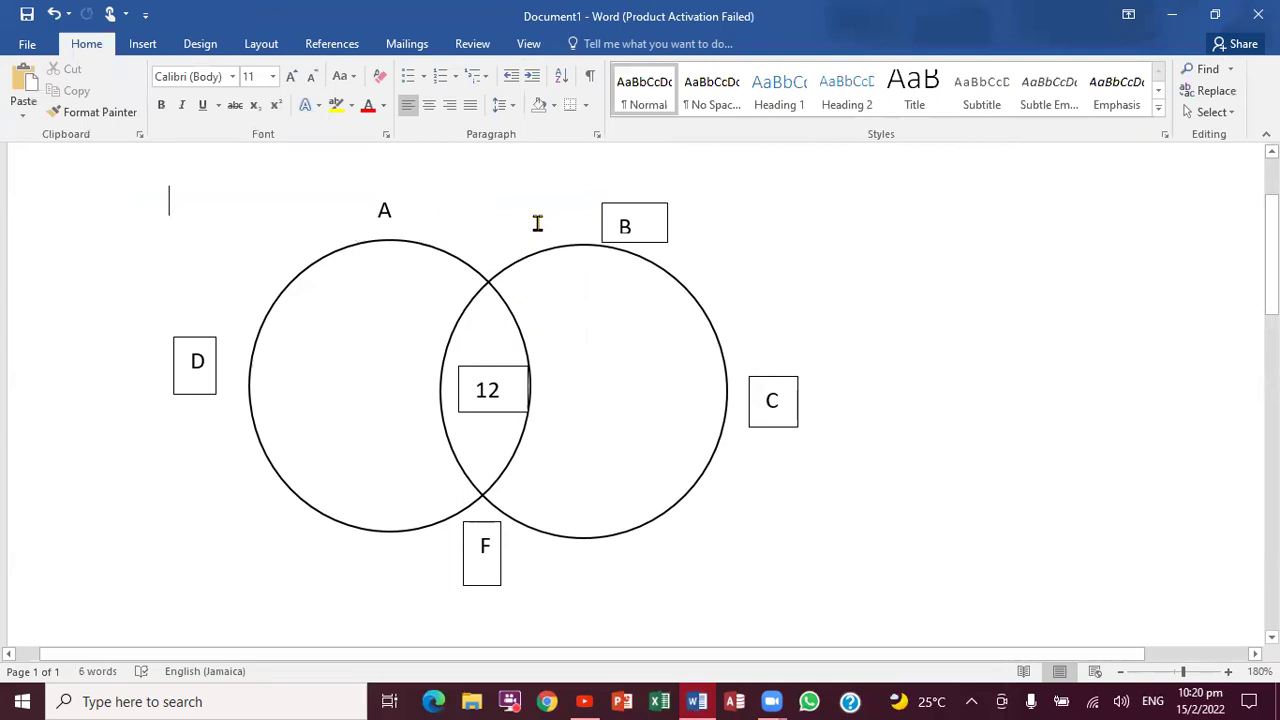
Set the "B" text box to No Fill and No Outline.
{"action": "left_click", "coordinate": [653, 223]}
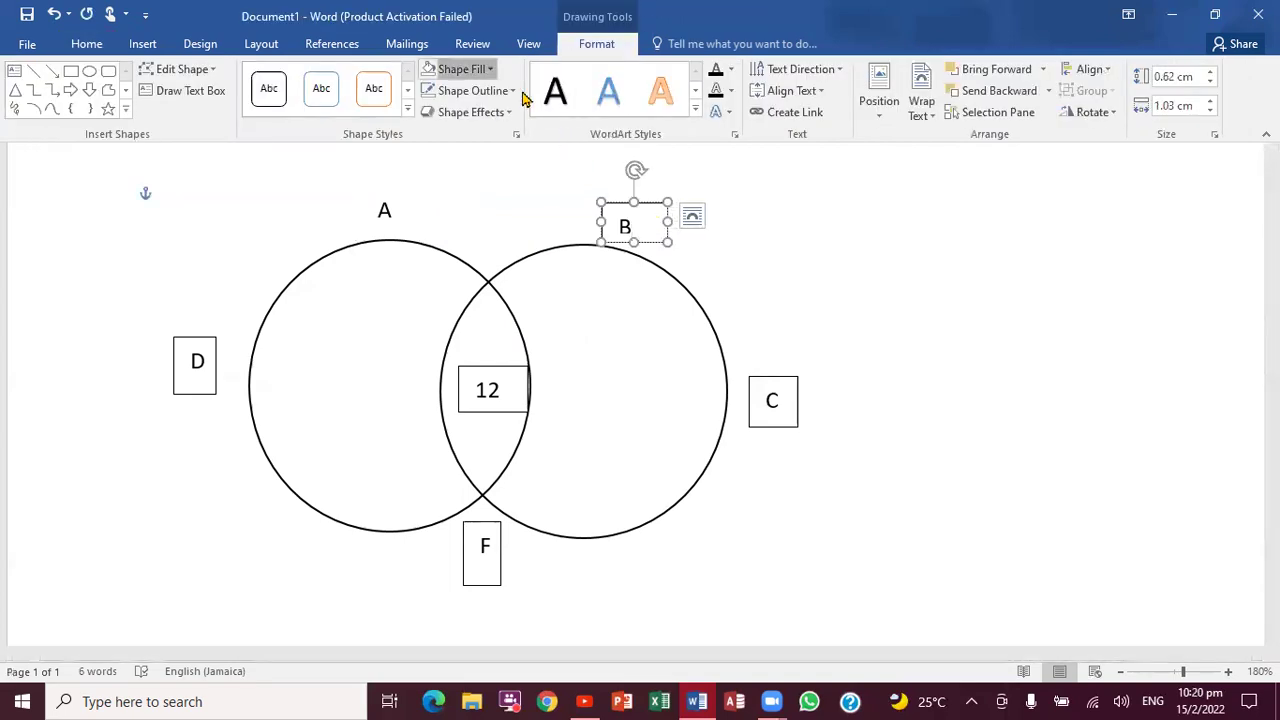
{"action": "left_click", "coordinate": [458, 69]}
{"action": "left_click", "coordinate": [484, 235]}
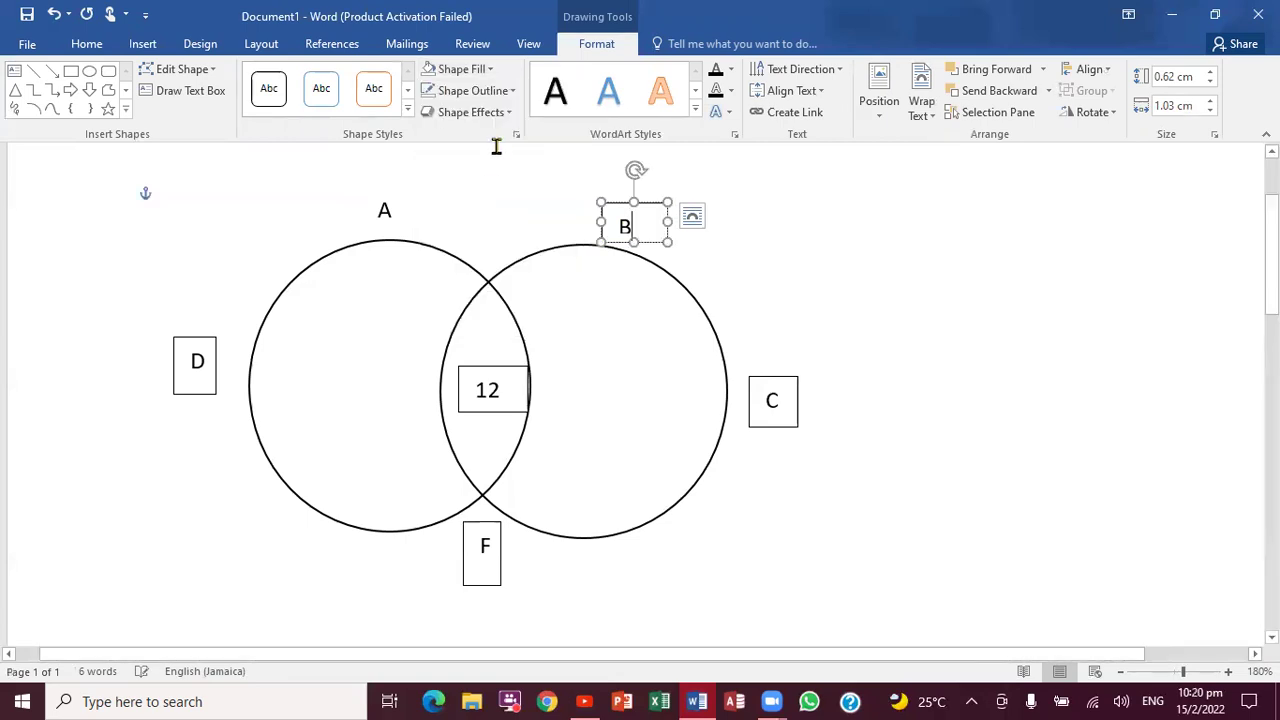
{"action": "left_click", "coordinate": [516, 92]}
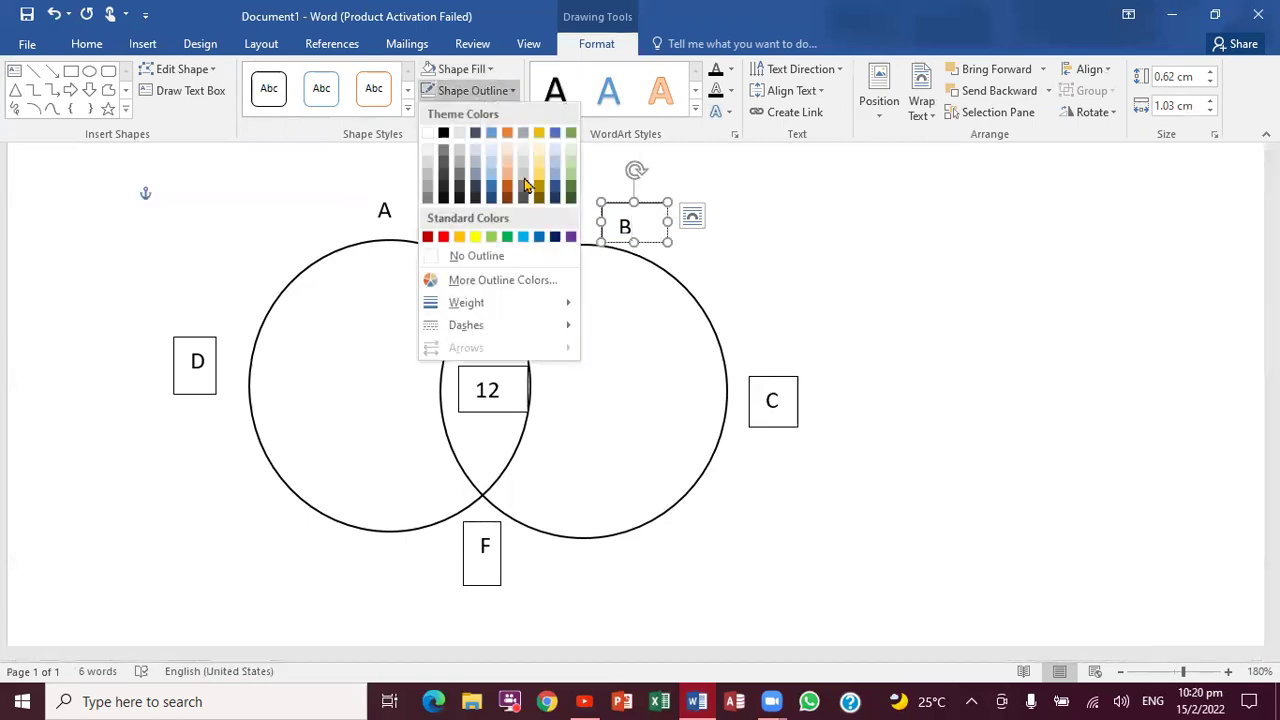
{"action": "left_click", "coordinate": [490, 256]}
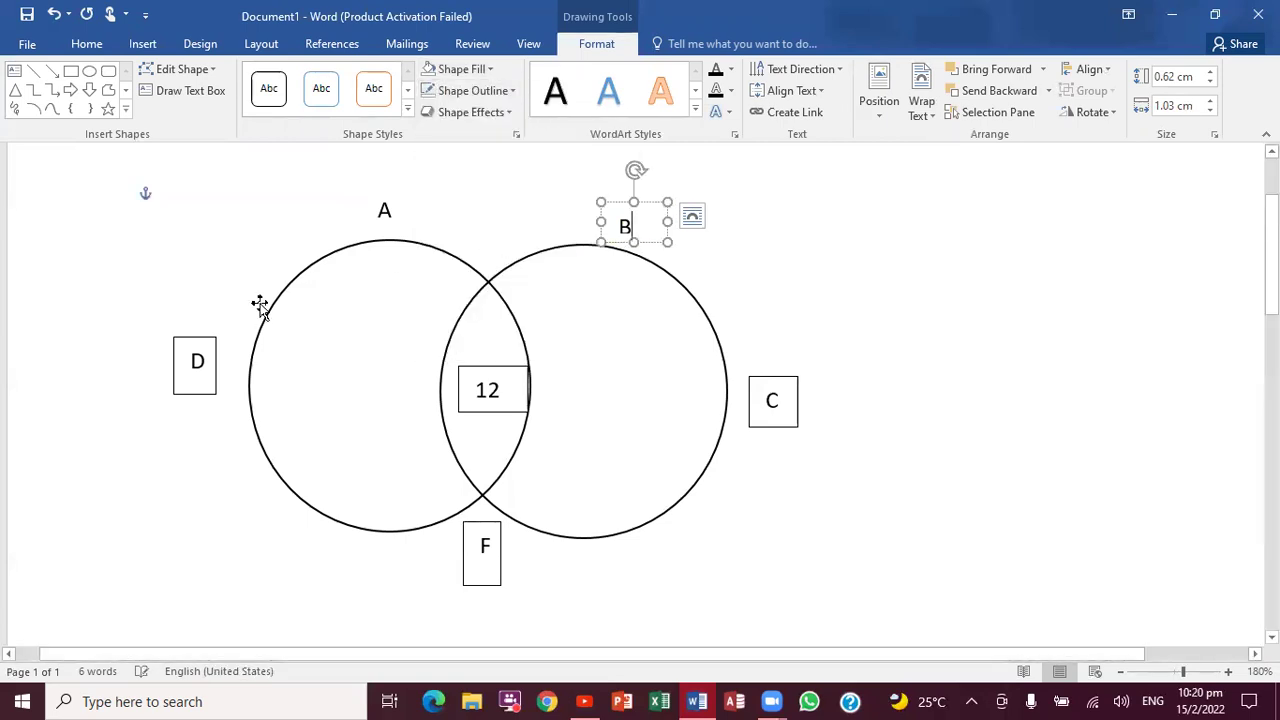
Set the "D" text box to No Fill and No Outline.
{"action": "left_click", "coordinate": [215, 348]}
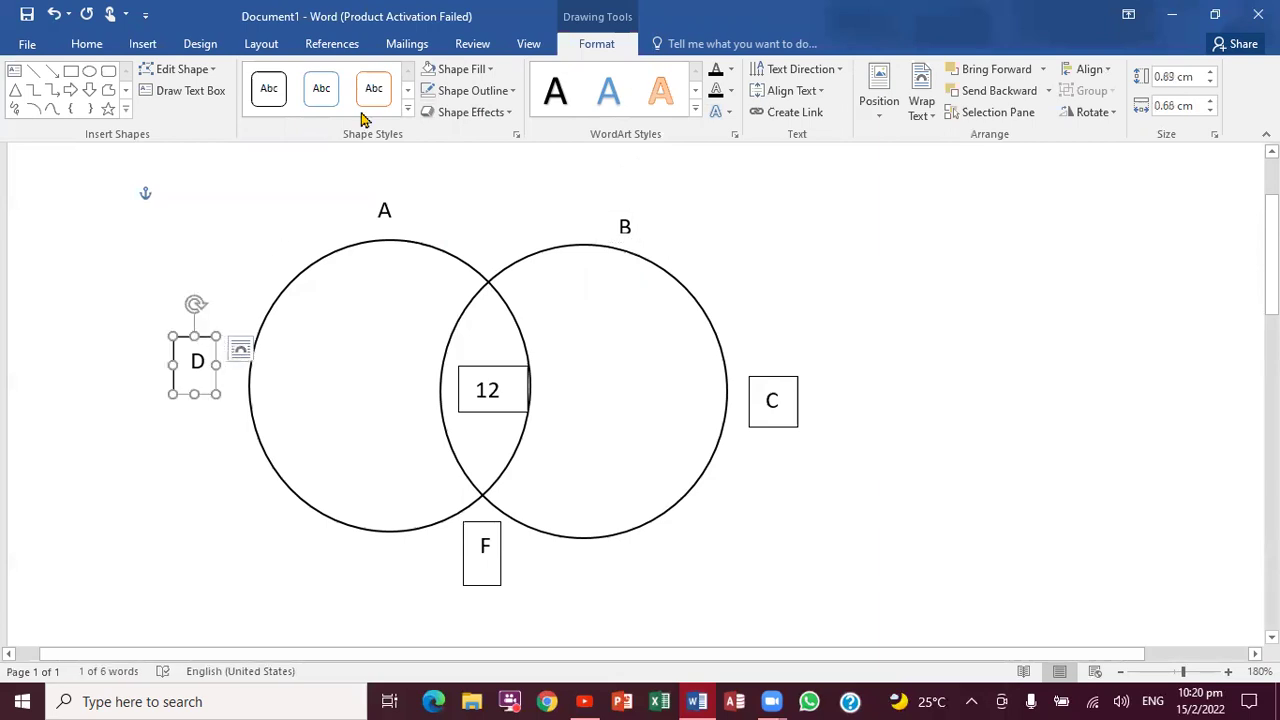
{"action": "left_click", "coordinate": [462, 69]}
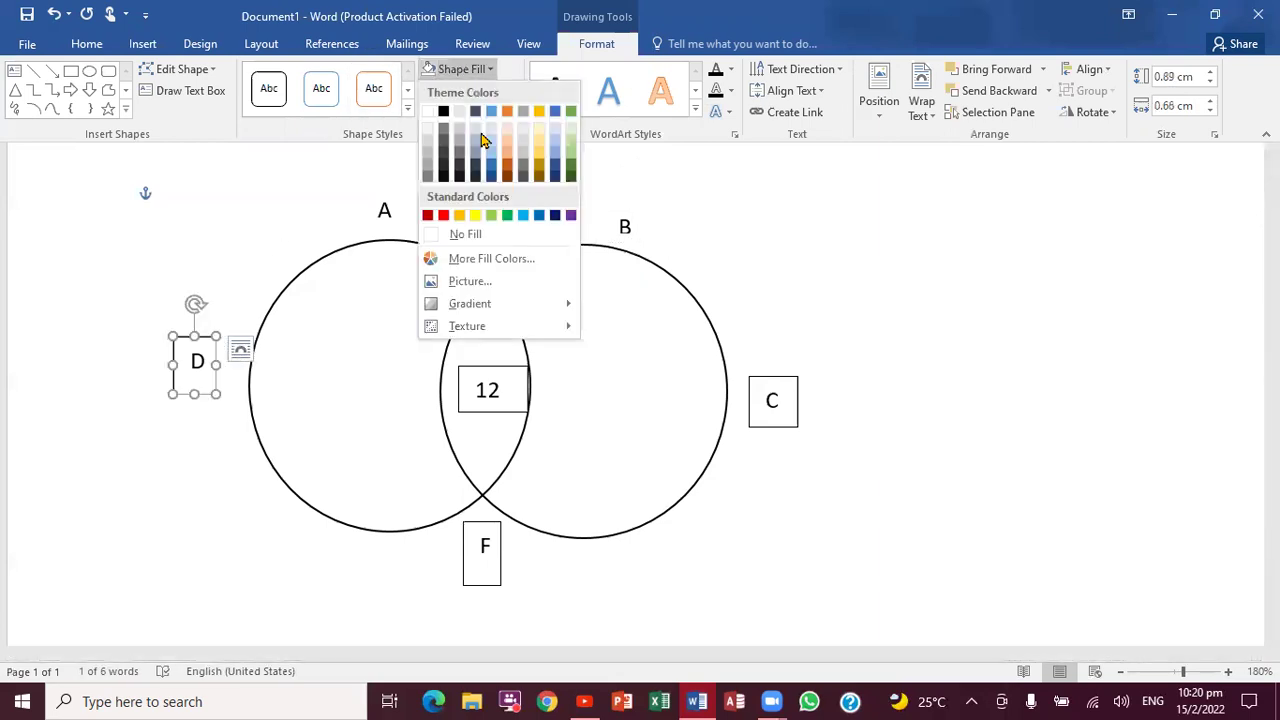
{"action": "left_click", "coordinate": [463, 234]}
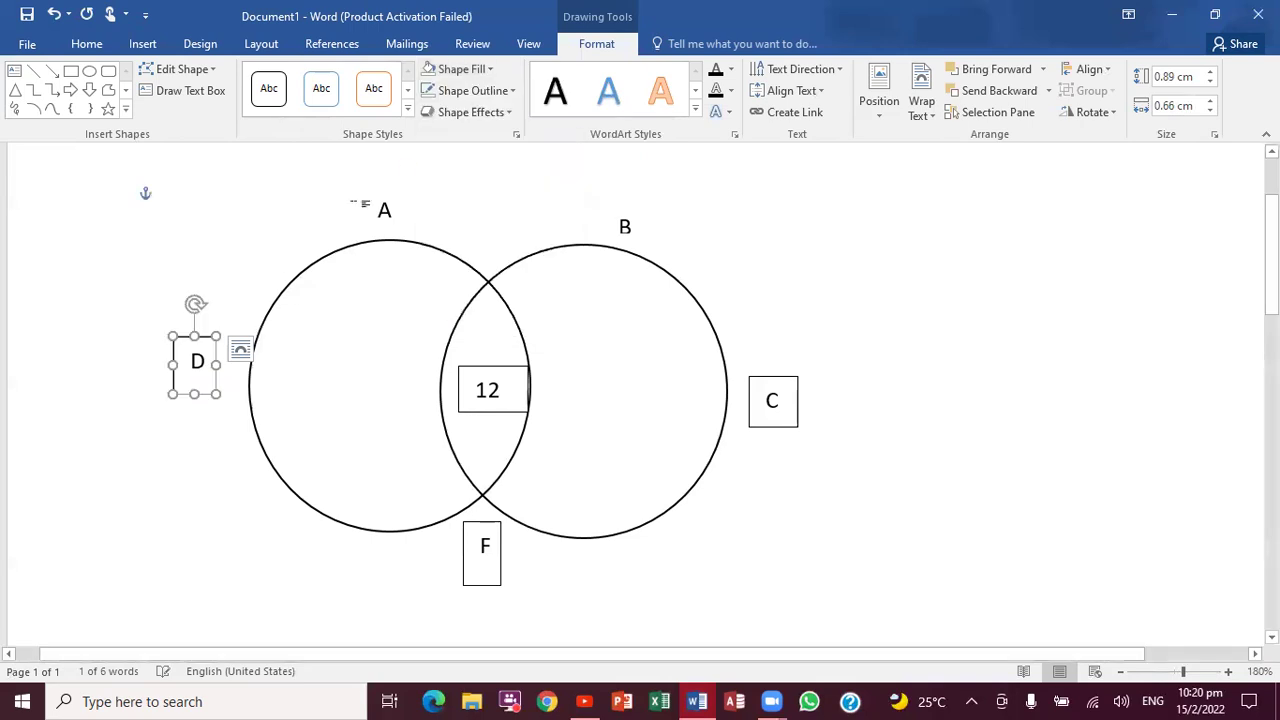
{"action": "left_click", "coordinate": [513, 91]}
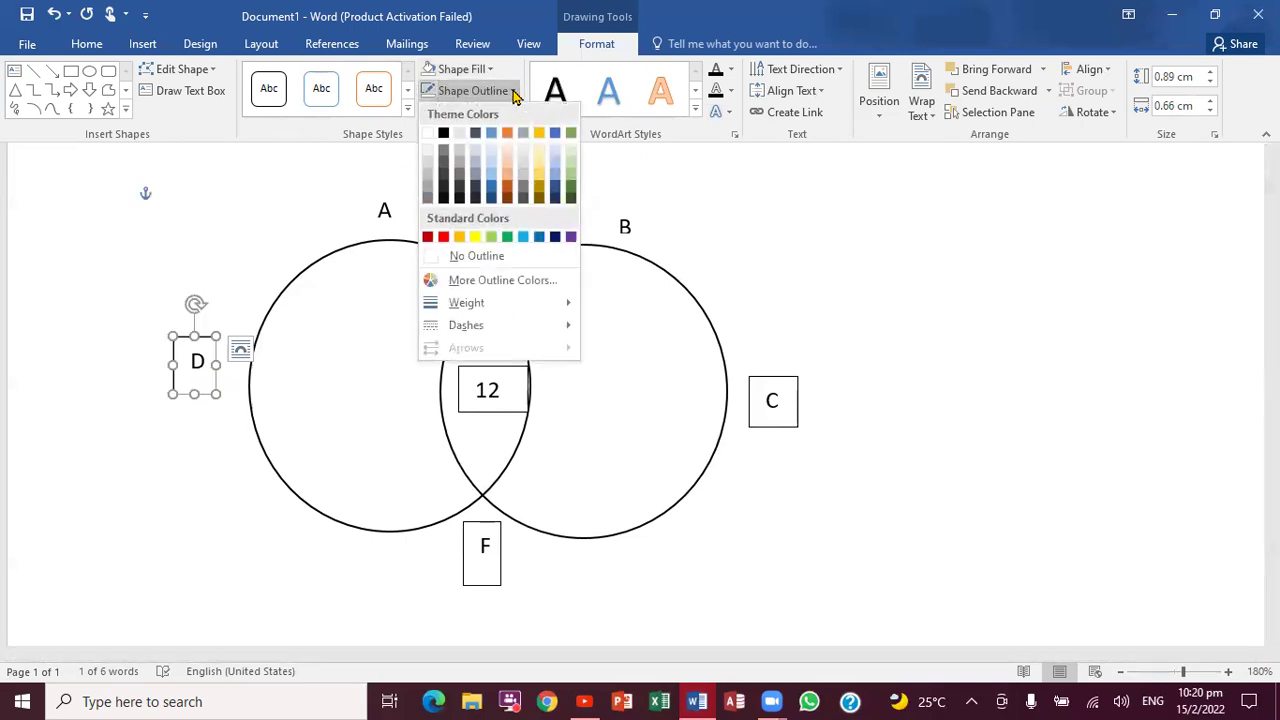
{"action": "left_click", "coordinate": [474, 259]}
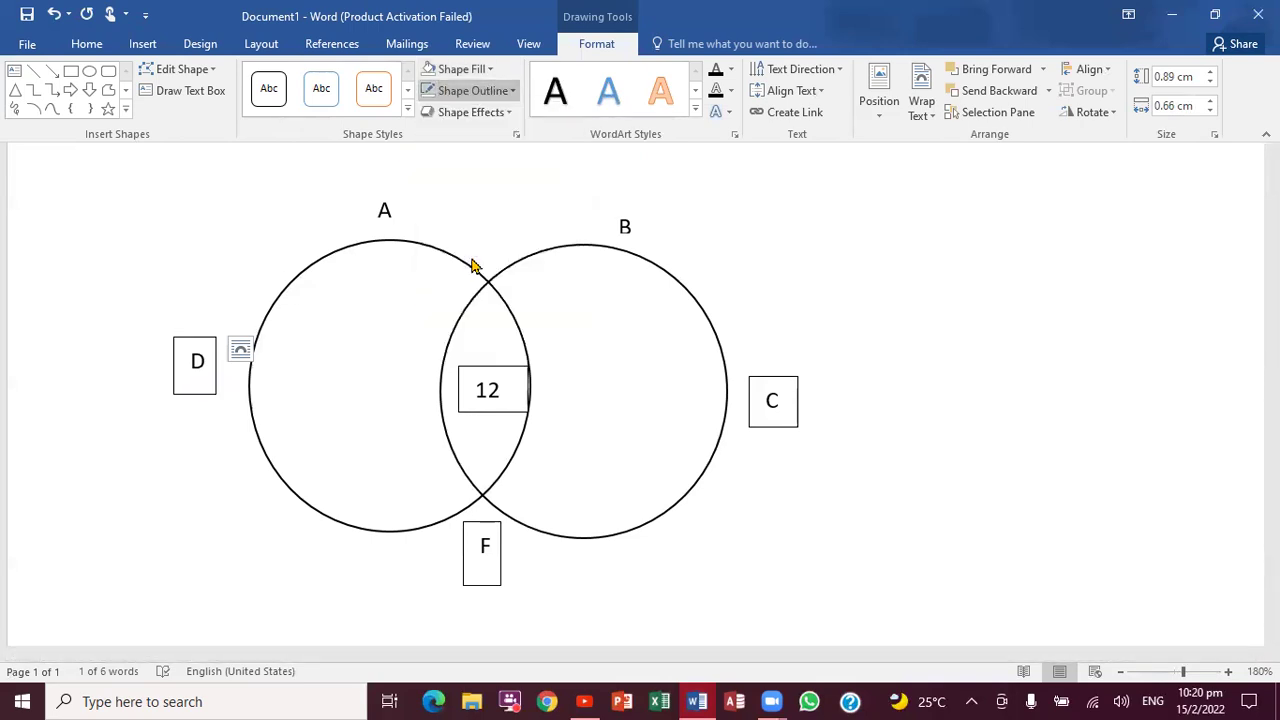
Set the "12" text box in the circles' overlap to No Fill and No Outline.
{"action": "left_click", "coordinate": [486, 365]}
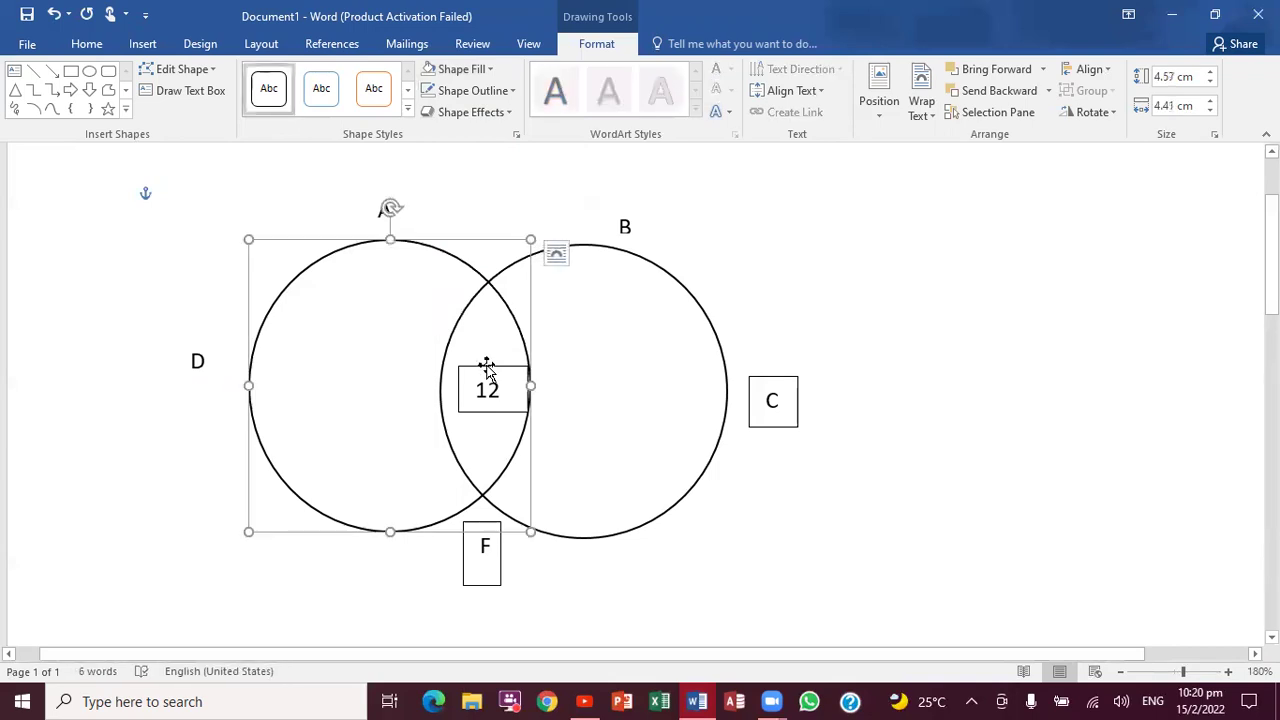
{"action": "left_click", "coordinate": [484, 378]}
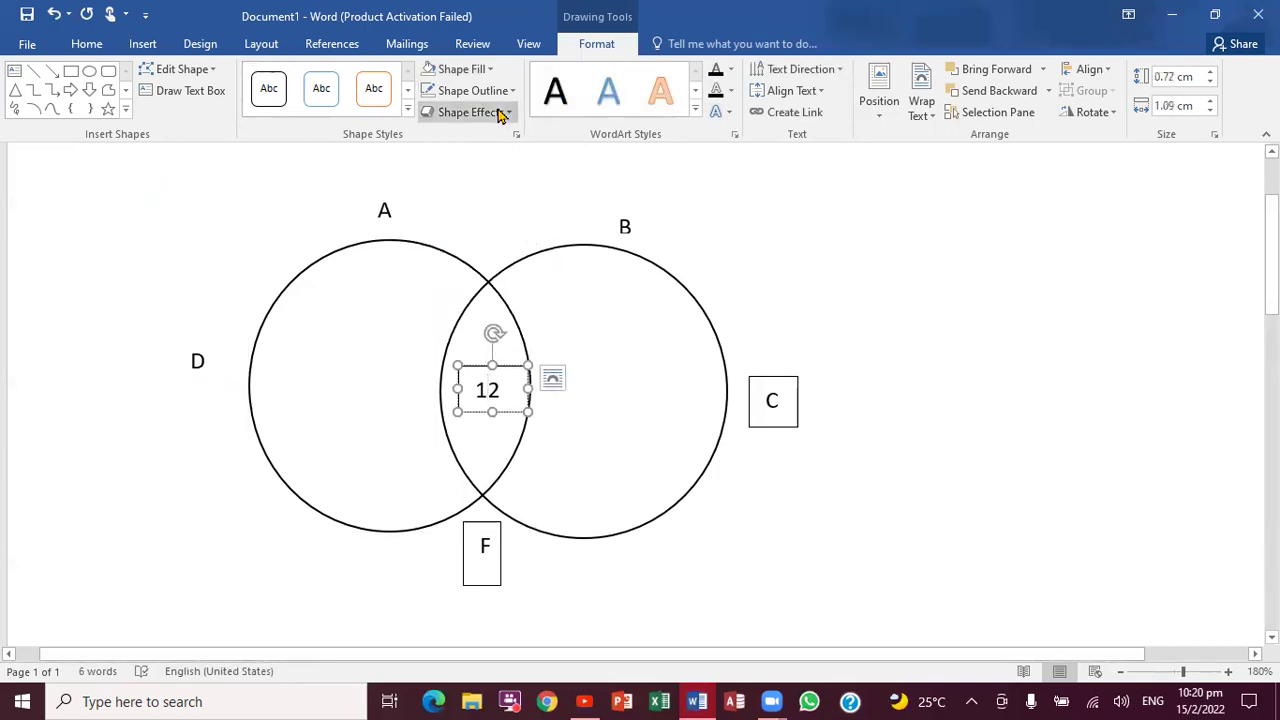
{"action": "left_click", "coordinate": [489, 70]}
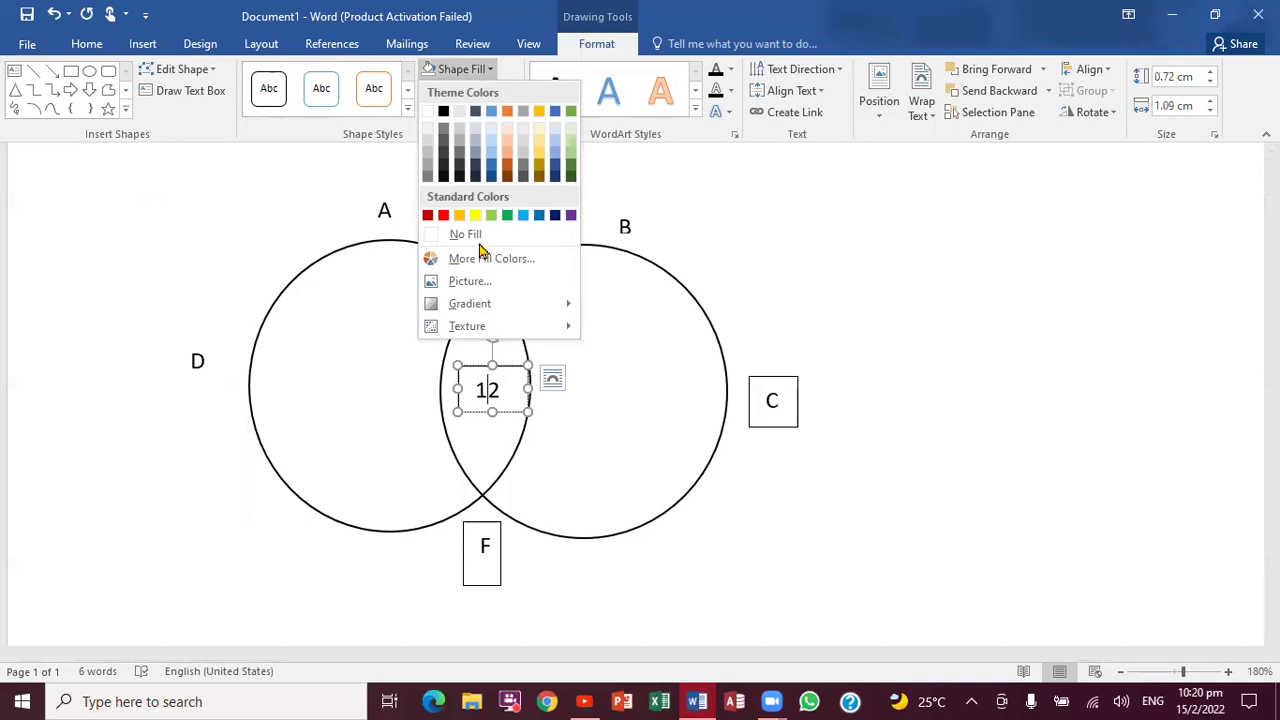
{"action": "left_click", "coordinate": [474, 236]}
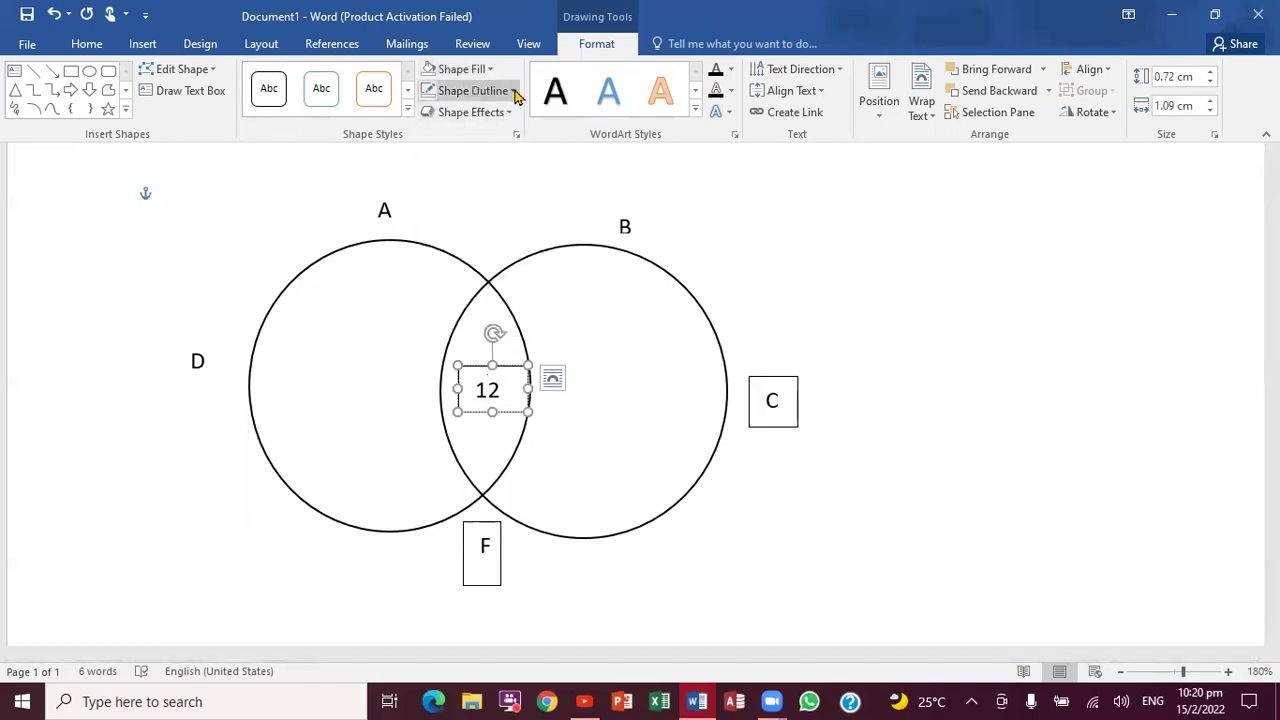
{"action": "left_click", "coordinate": [515, 91]}
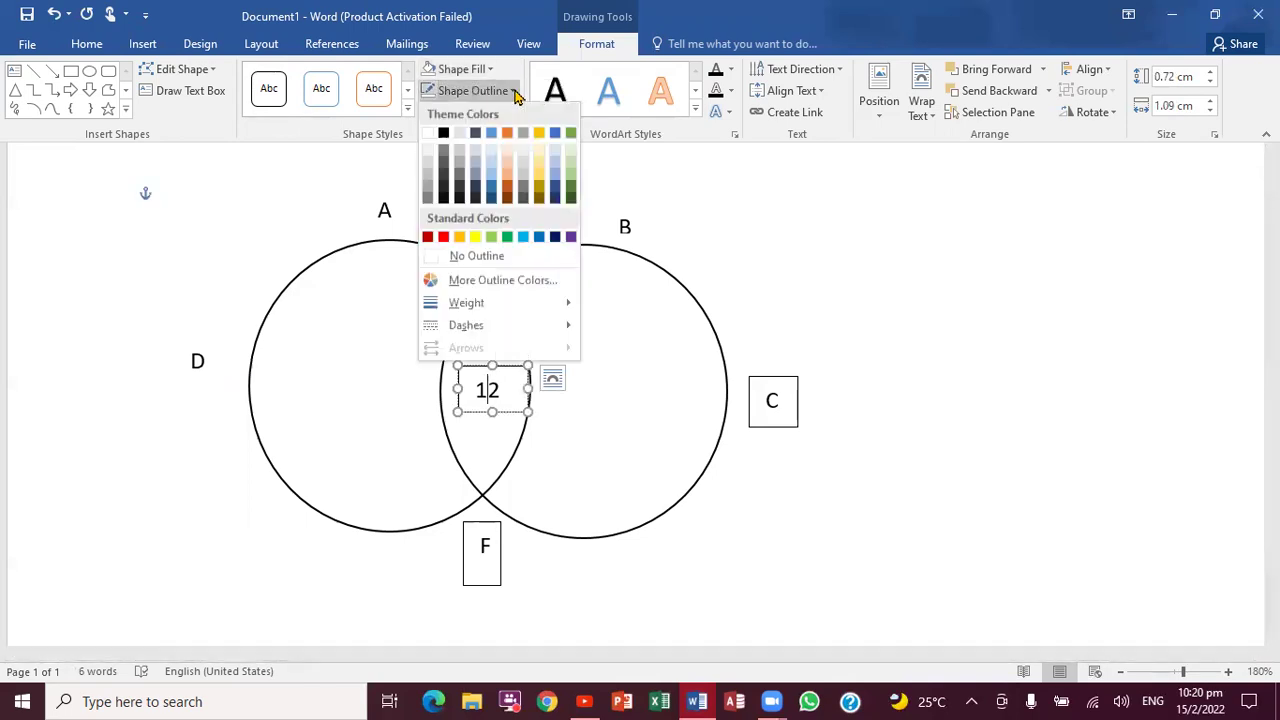
{"action": "left_click", "coordinate": [477, 256]}
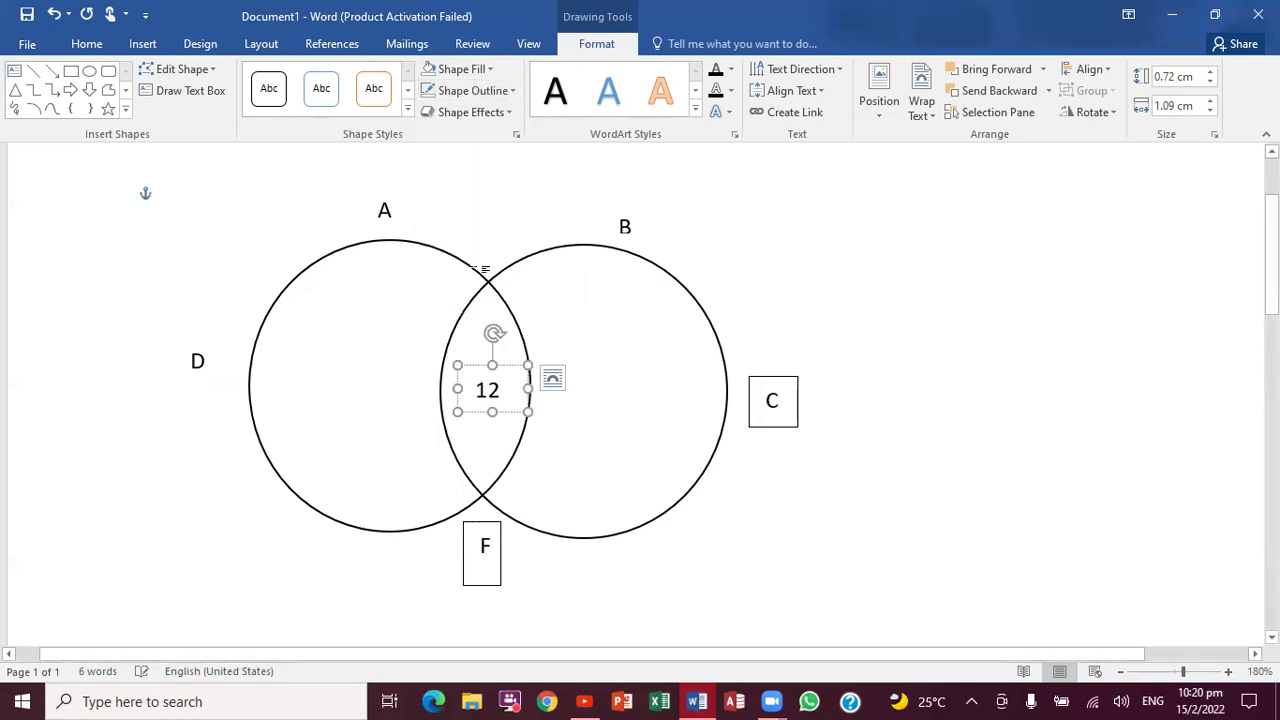
Set the "F" text box below the circles to No Fill and No Outline.
{"action": "left_click", "coordinate": [493, 531]}
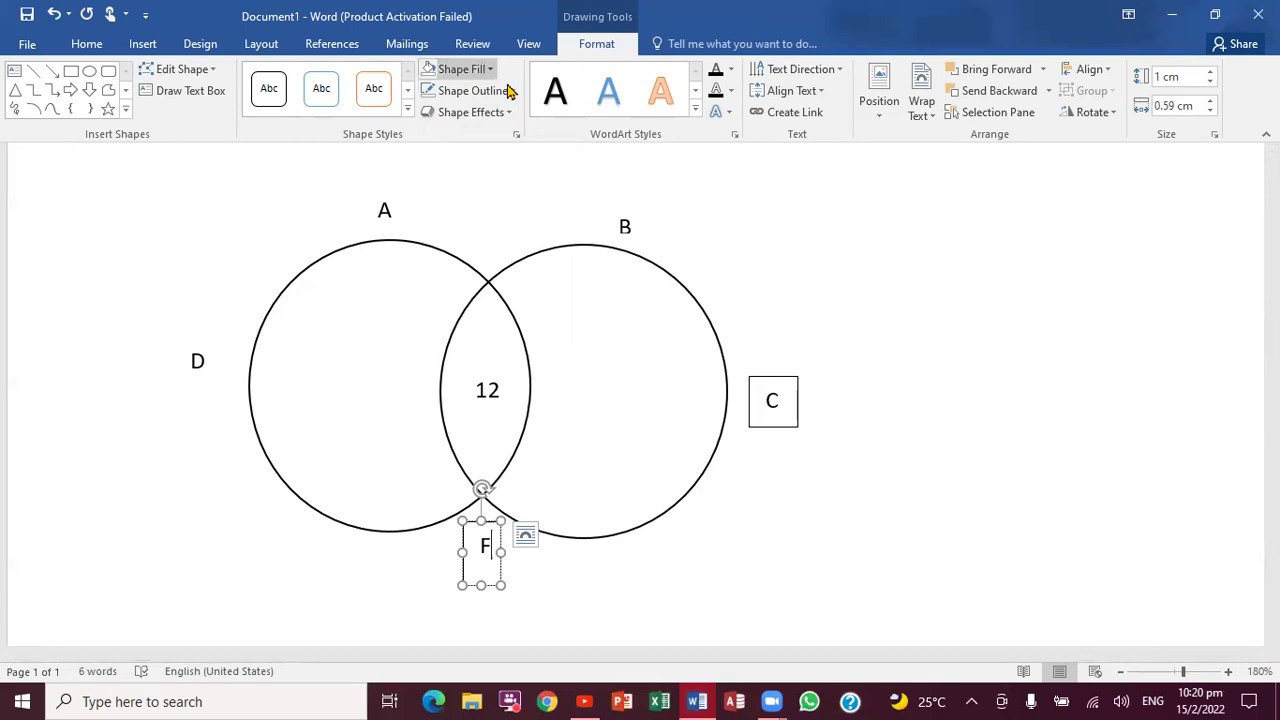
{"action": "left_click", "coordinate": [465, 69]}
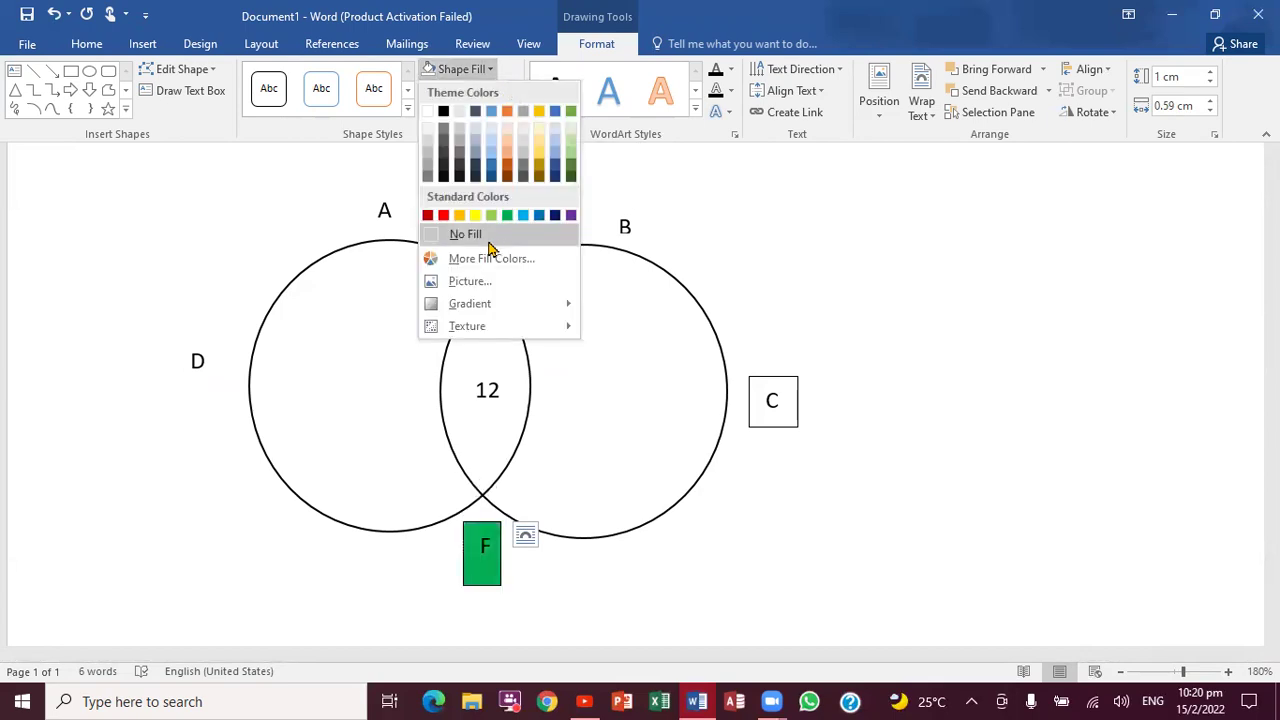
{"action": "left_click", "coordinate": [480, 236]}
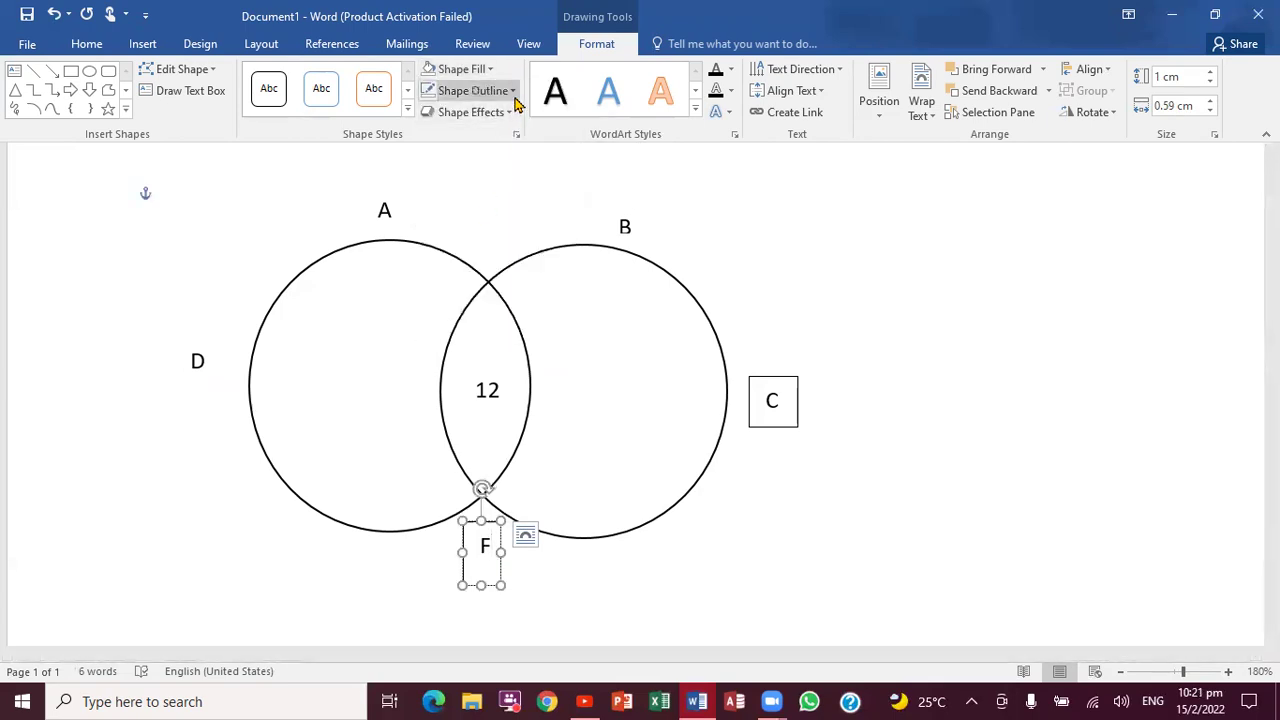
{"action": "left_click", "coordinate": [514, 92]}
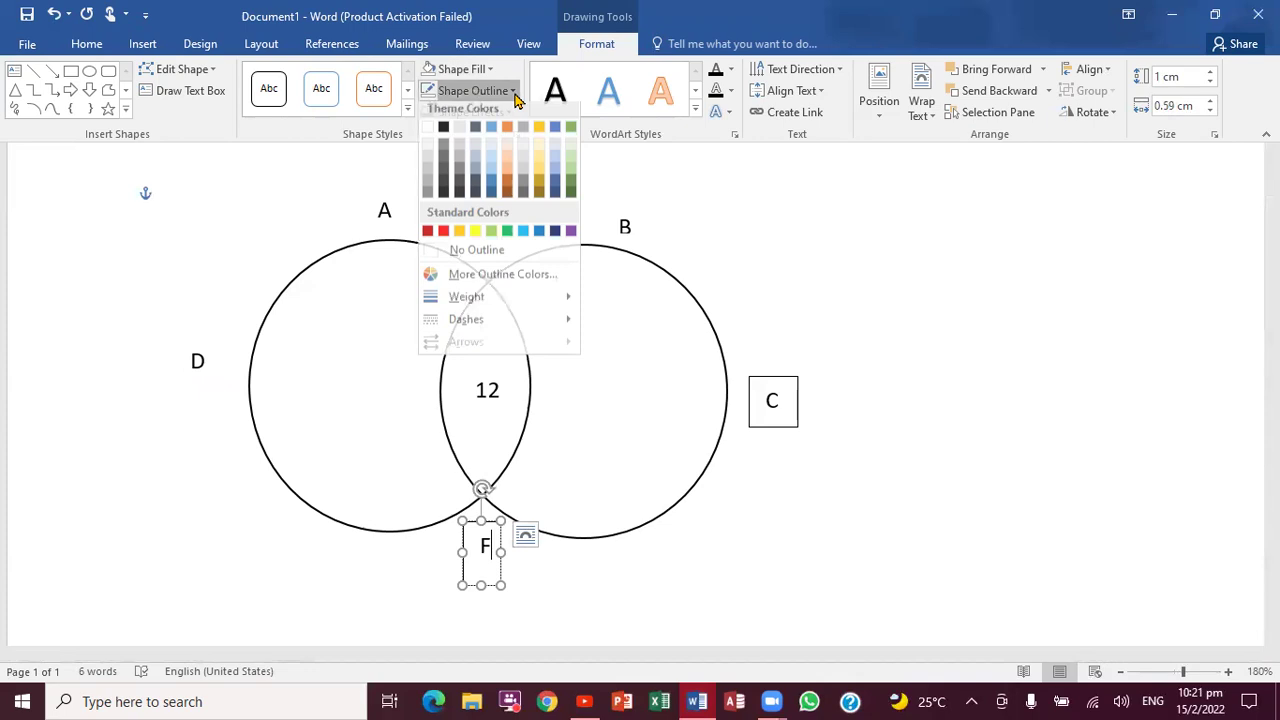
{"action": "left_click", "coordinate": [478, 256]}
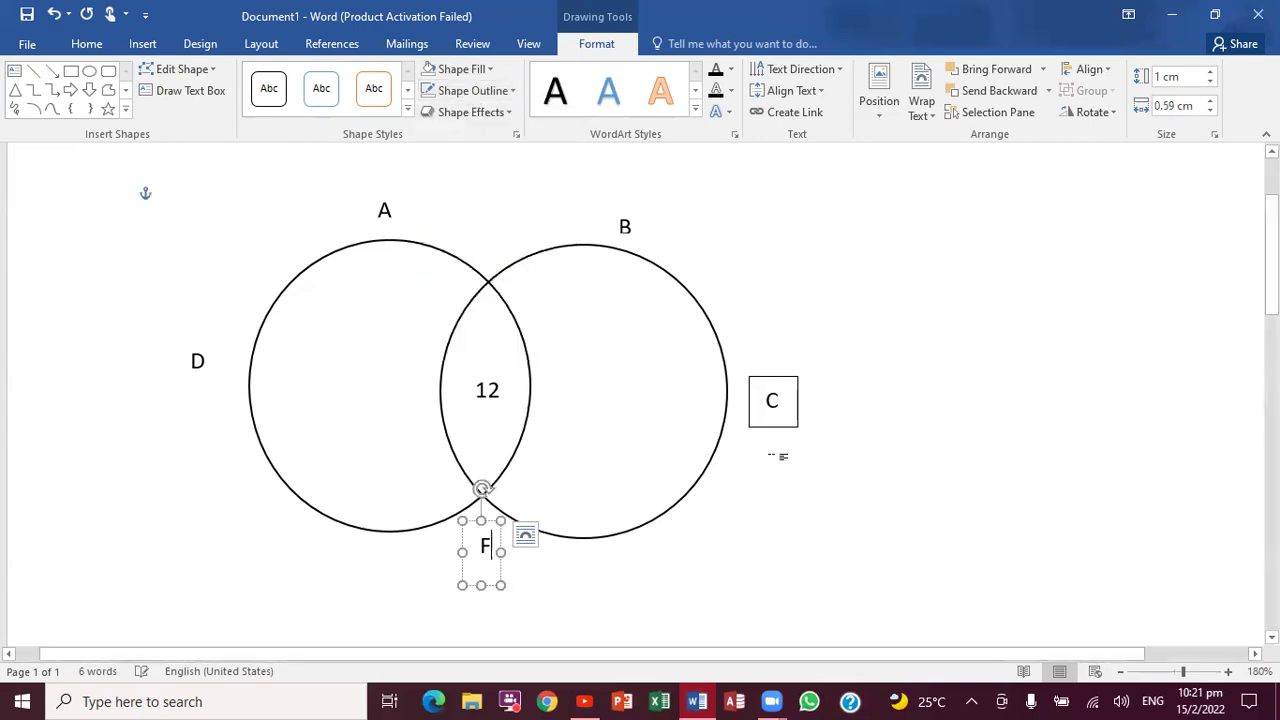
Set the "C" text box to No Fill and No Outline.
{"action": "left_click", "coordinate": [781, 425]}
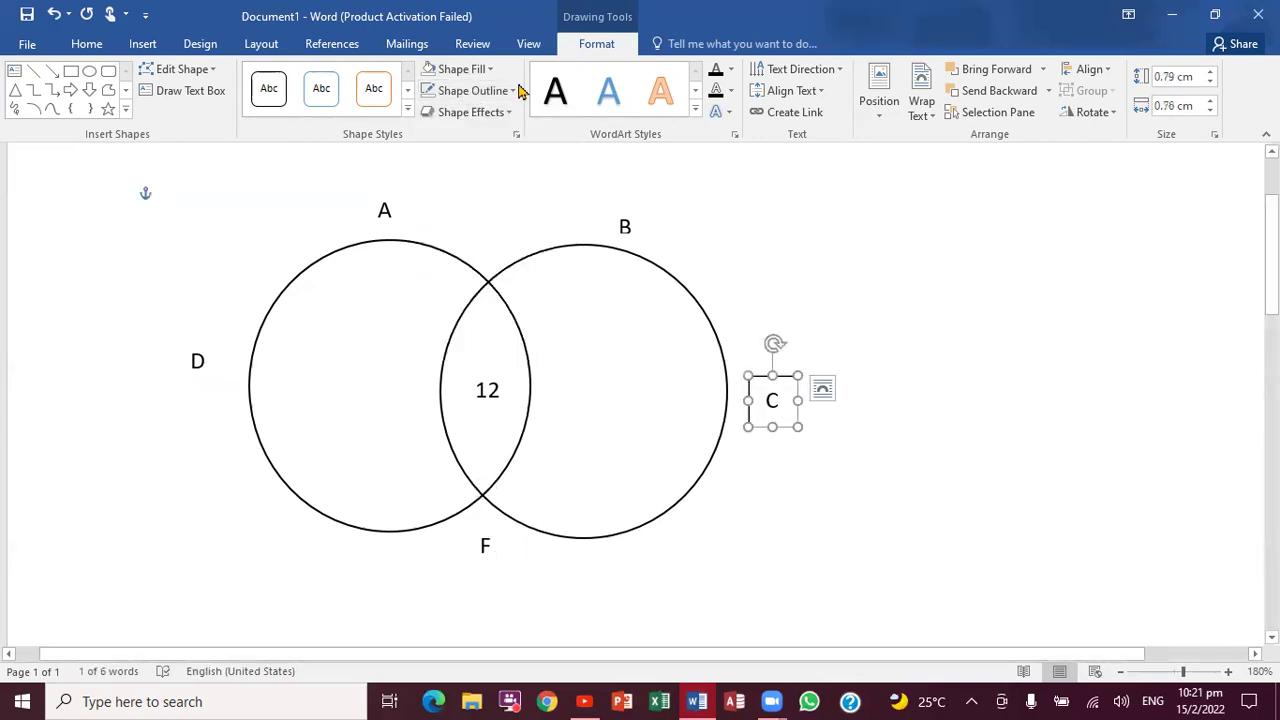
{"action": "left_click", "coordinate": [465, 69]}
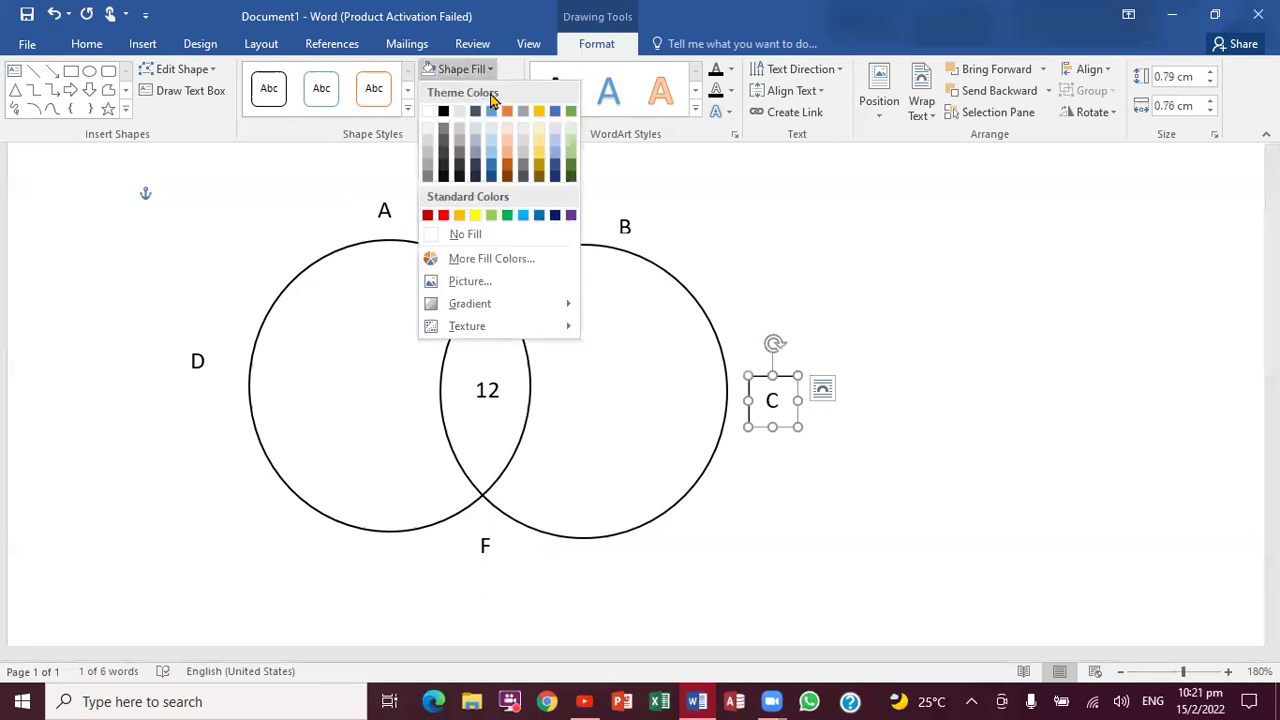
{"action": "left_click", "coordinate": [475, 245]}
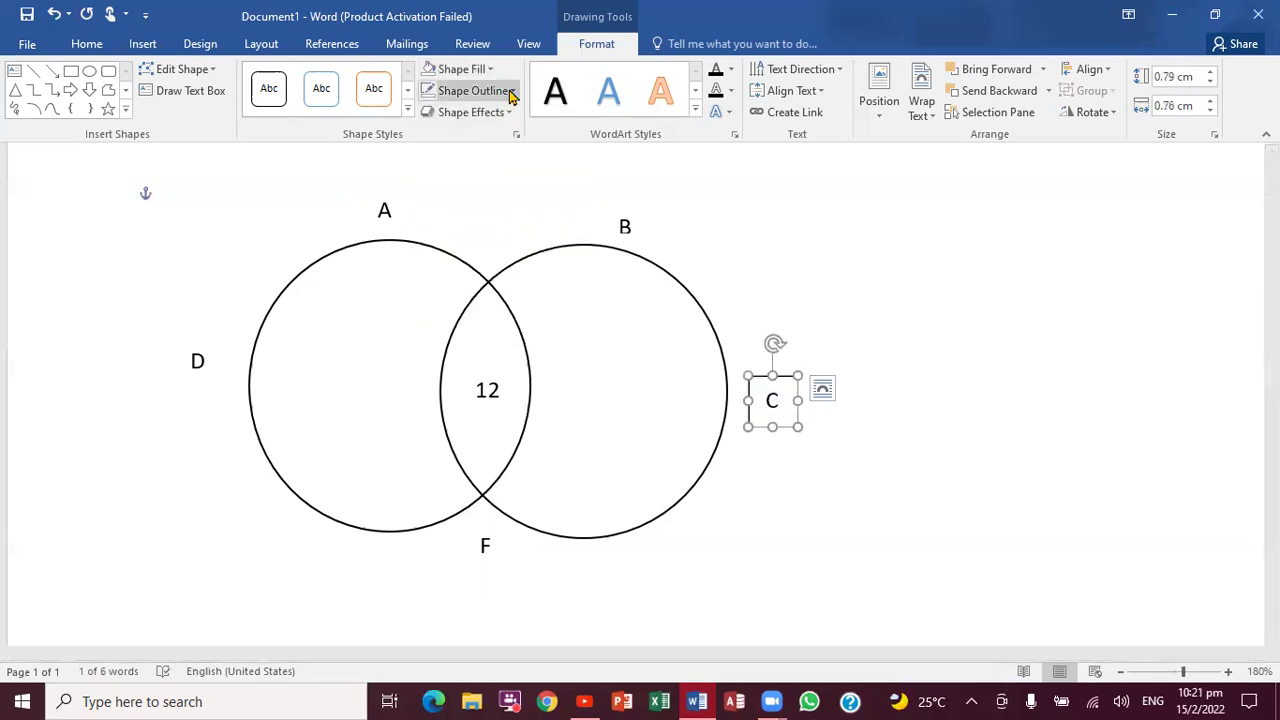
{"action": "left_click", "coordinate": [510, 91]}
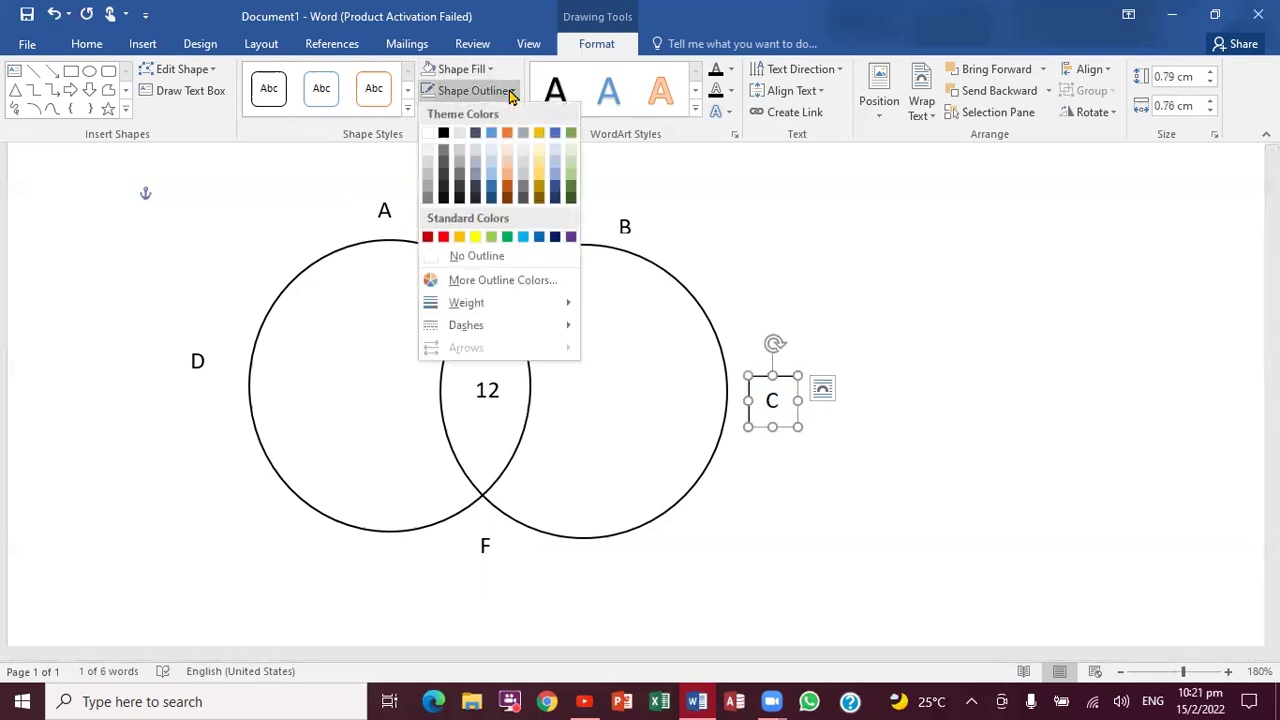
{"action": "left_click", "coordinate": [476, 257]}
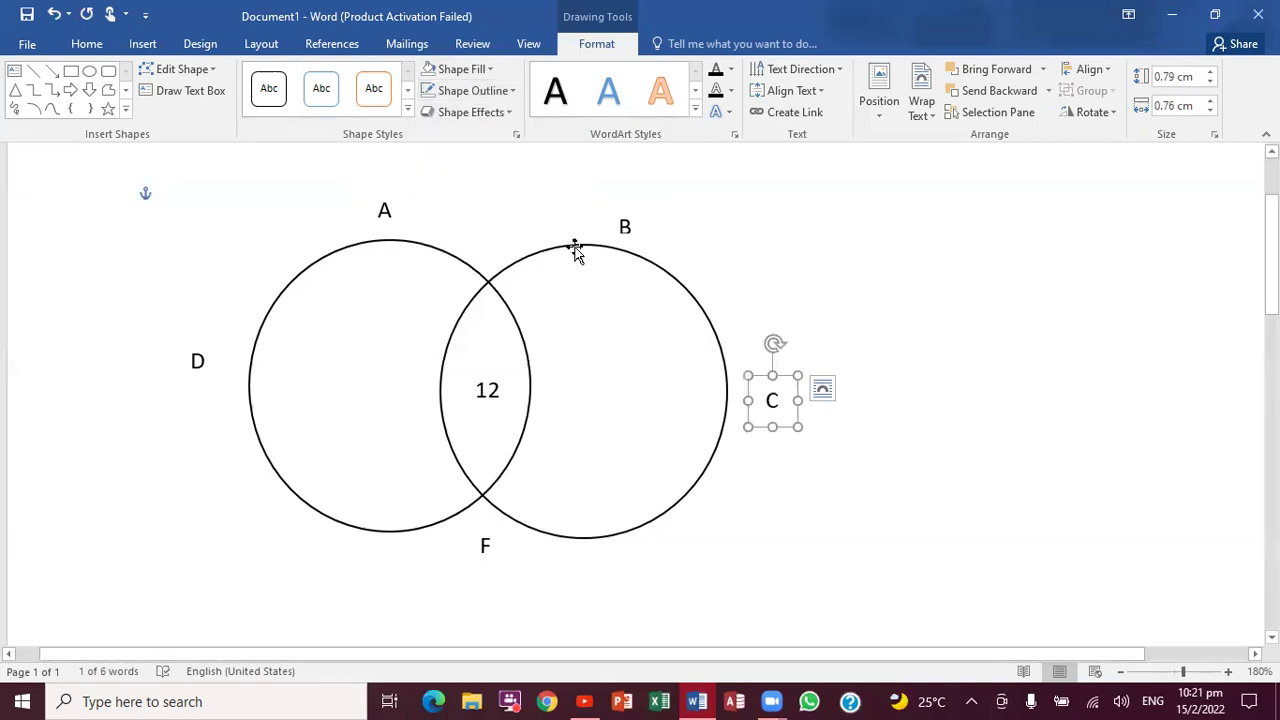
Move the circle under the "B" label slightly towards the "C" label, narrowing its overlap with the other circle.
{"action": "mouse_move", "coordinate": [575, 247]}
{"action": "left_mouse_down"}
{"action": "mouse_move", "coordinate": [563, 246]}
{"action": "mouse_move", "coordinate": [585, 243]}
{"action": "left_mouse_up"}
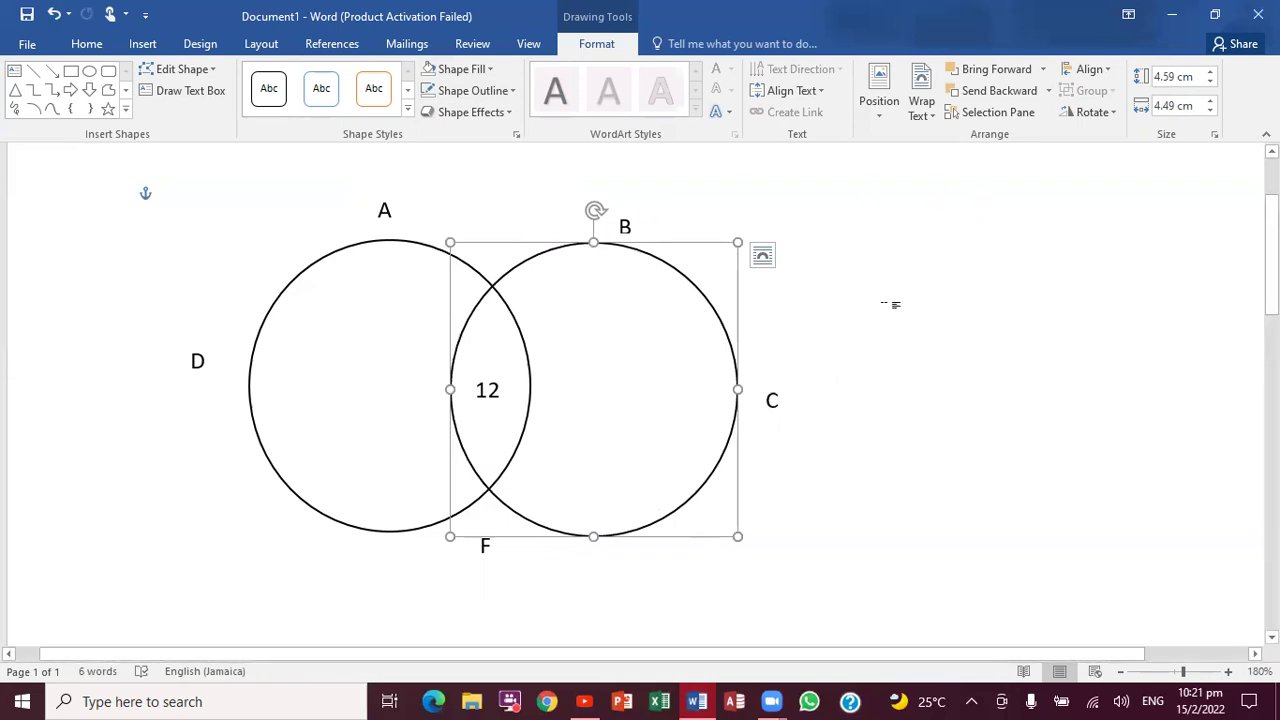
{"action": "left_click", "coordinate": [890, 303]}
{"action": "left_click", "coordinate": [790, 397]}
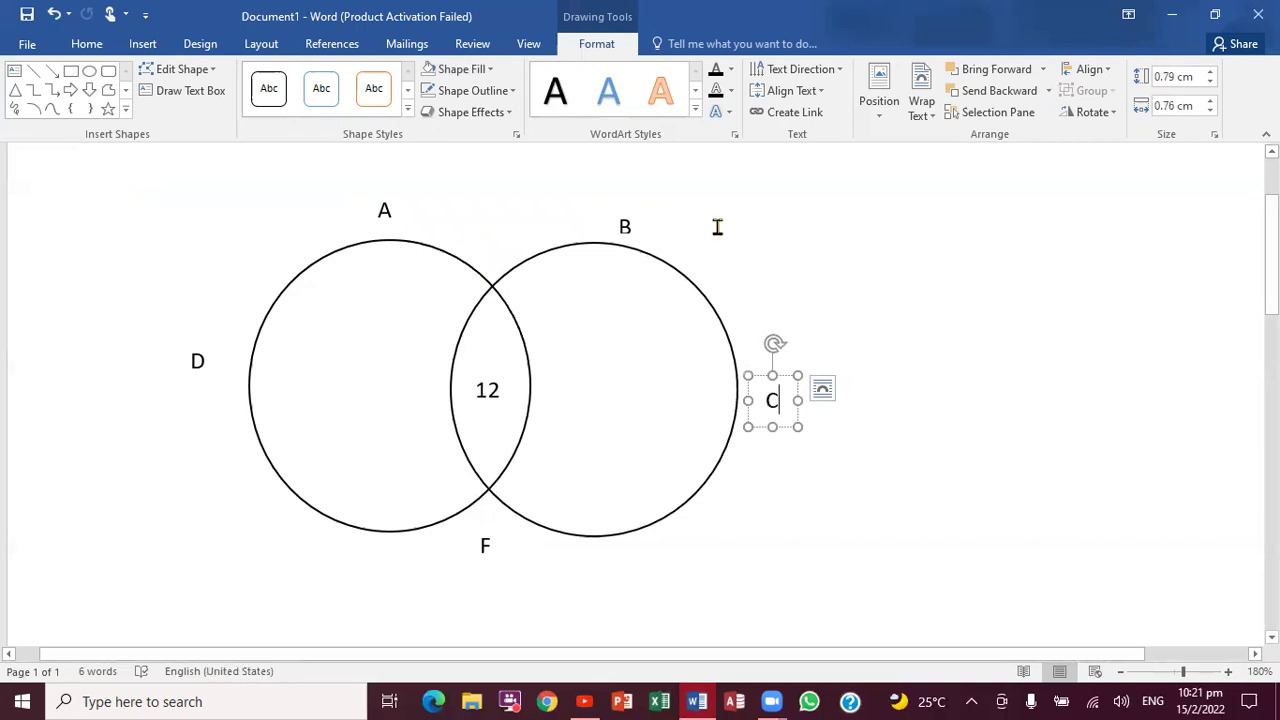
{"action": "left_click", "coordinate": [653, 222], "text": "shift"}
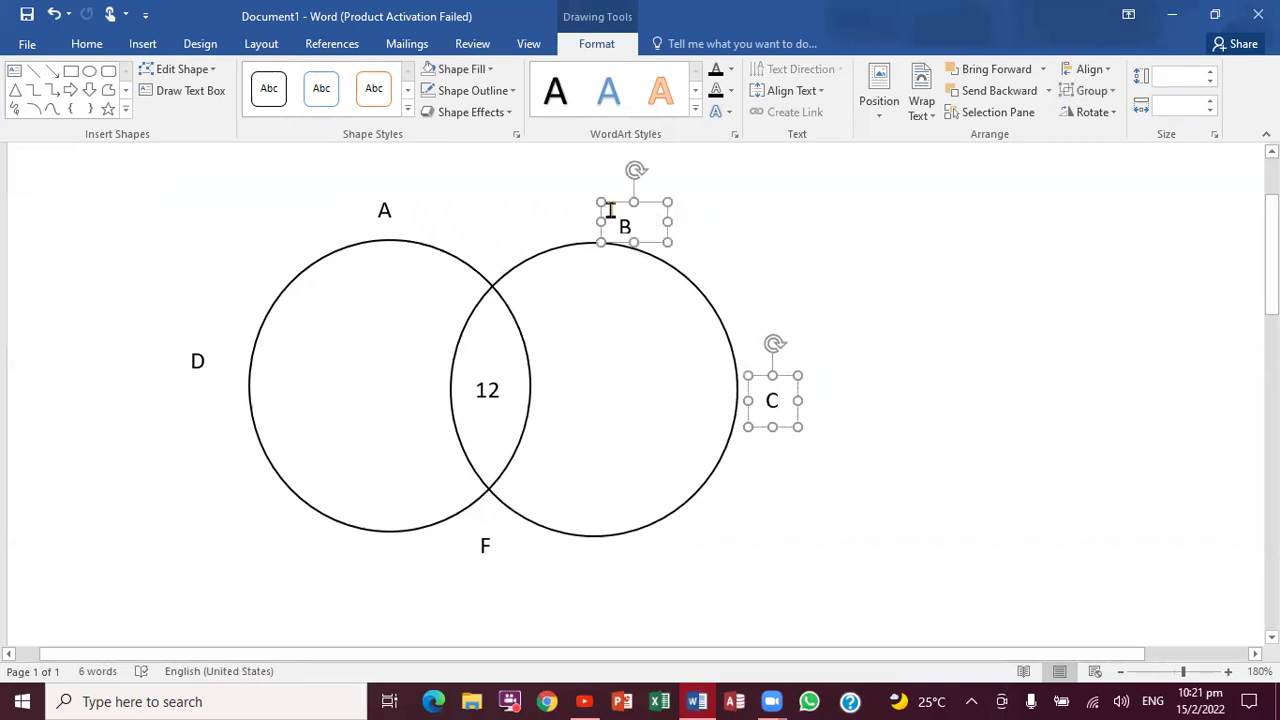
{"action": "left_click", "coordinate": [408, 210], "text": "shift"}
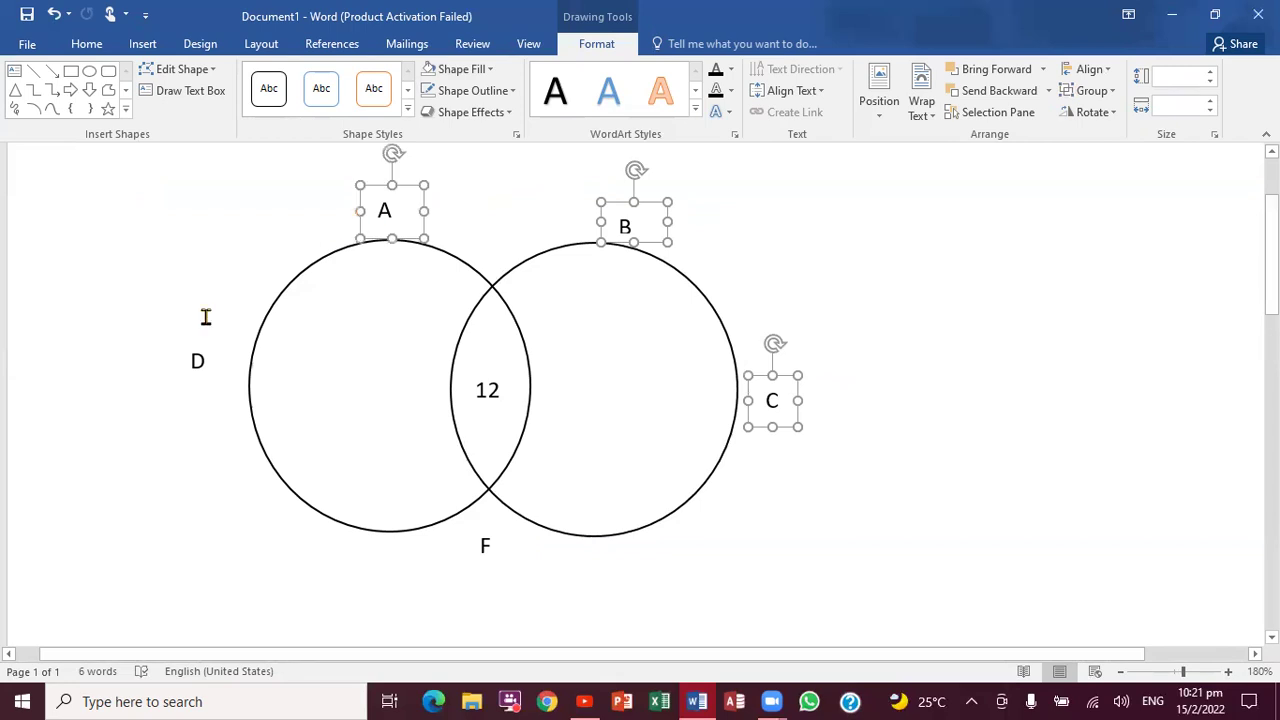
{"action": "left_click", "coordinate": [206, 357], "text": "shift"}
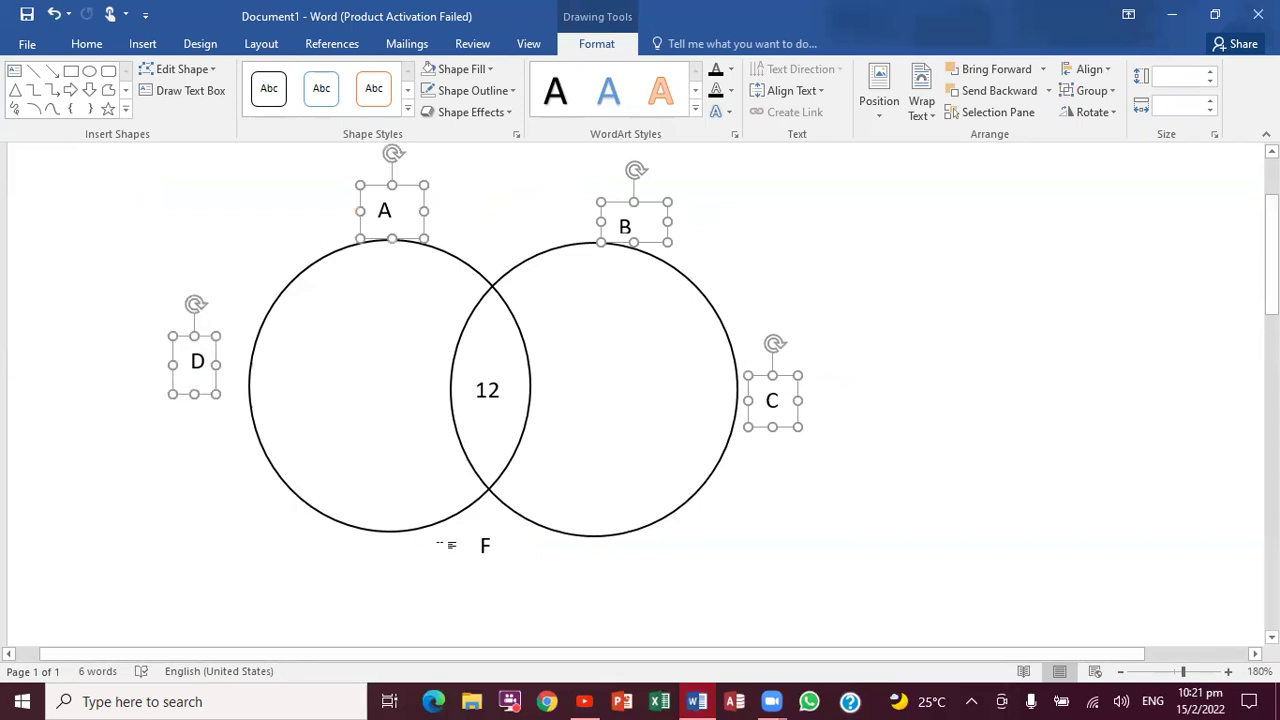
{"action": "left_click", "coordinate": [463, 547]}
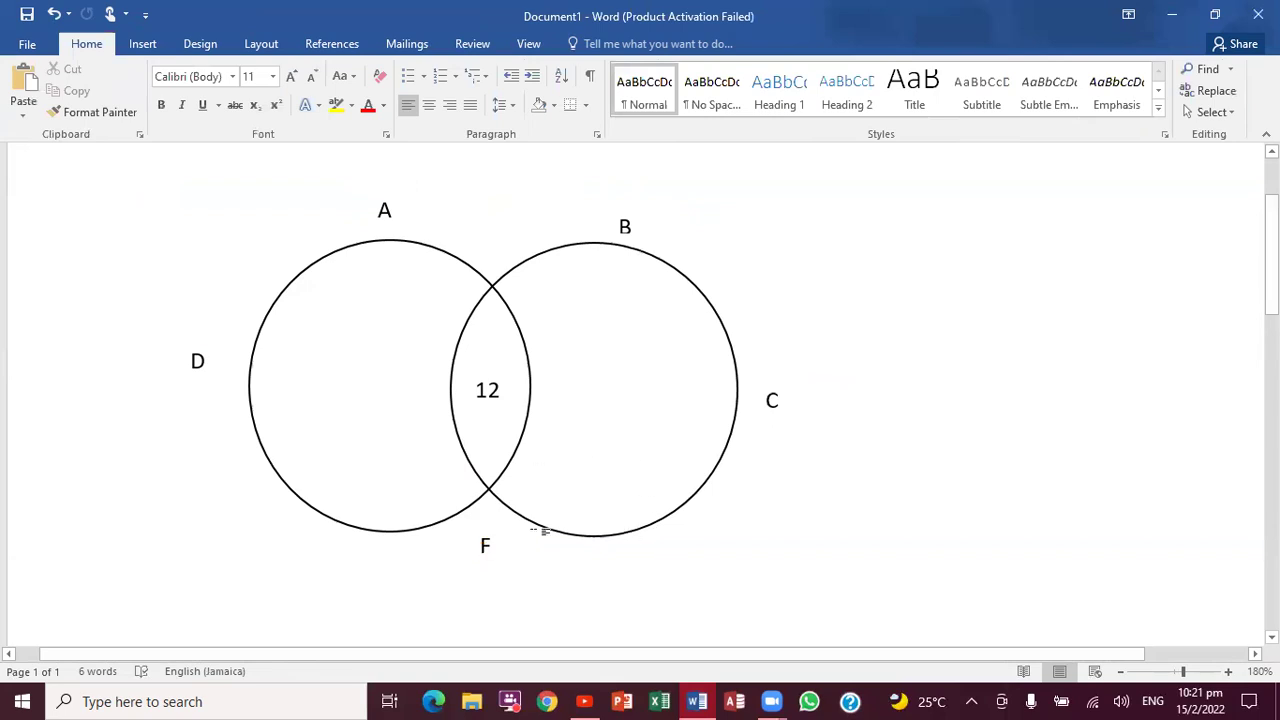
Try to select the F, 12, C, B, A and D text boxes together with both circles.
{"action": "left_click", "coordinate": [490, 545]}
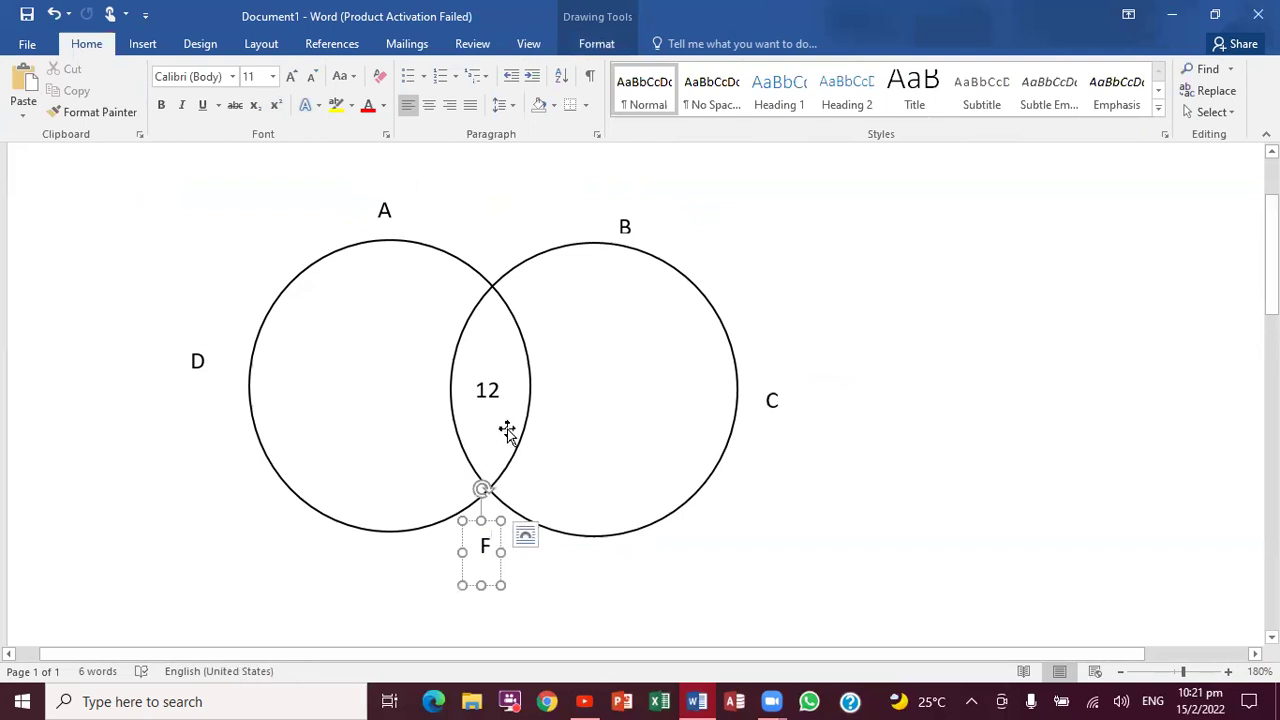
{"action": "left_click", "coordinate": [497, 391], "text": "shift"}
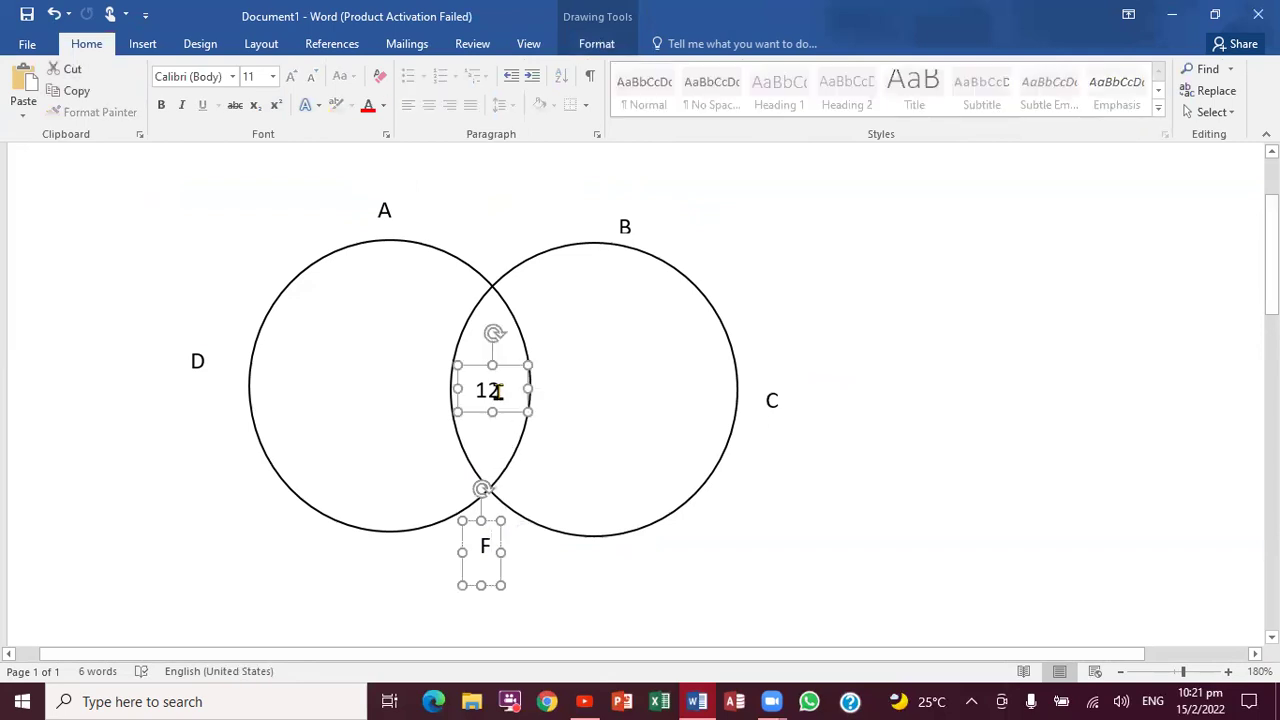
{"action": "left_click", "coordinate": [770, 395], "text": "shift"}
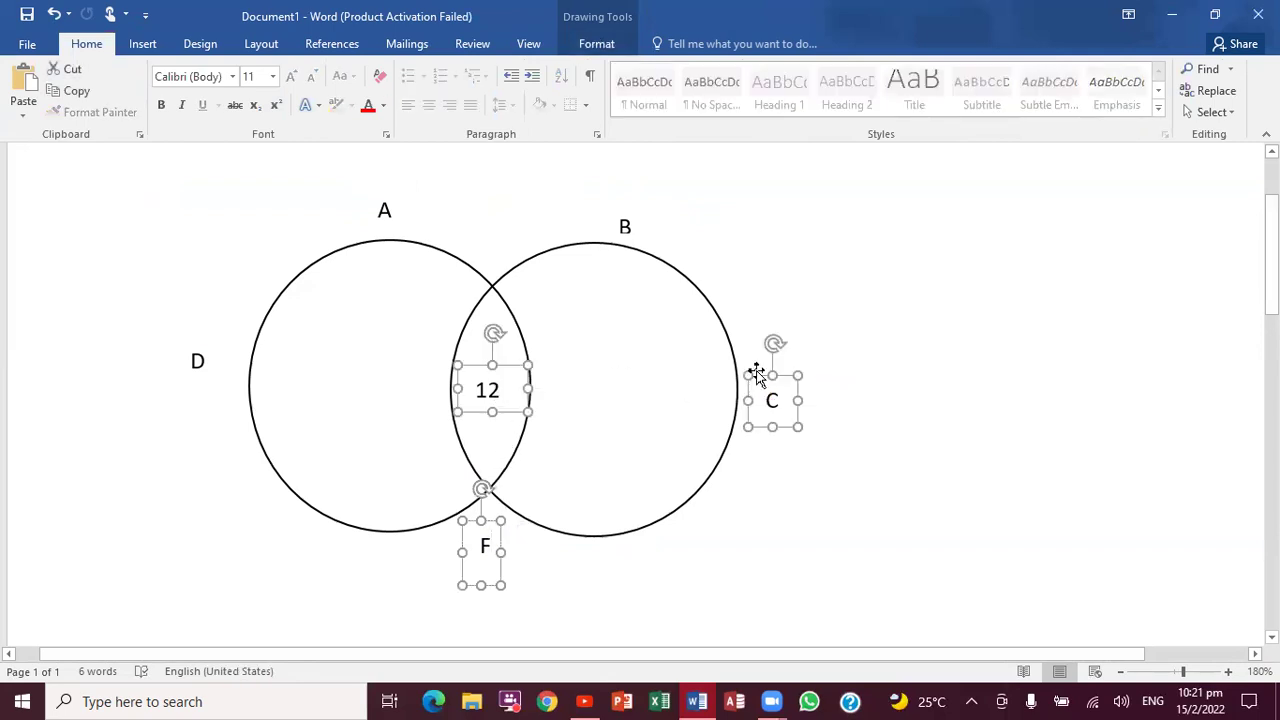
{"action": "left_click", "coordinate": [638, 222], "text": "shift"}
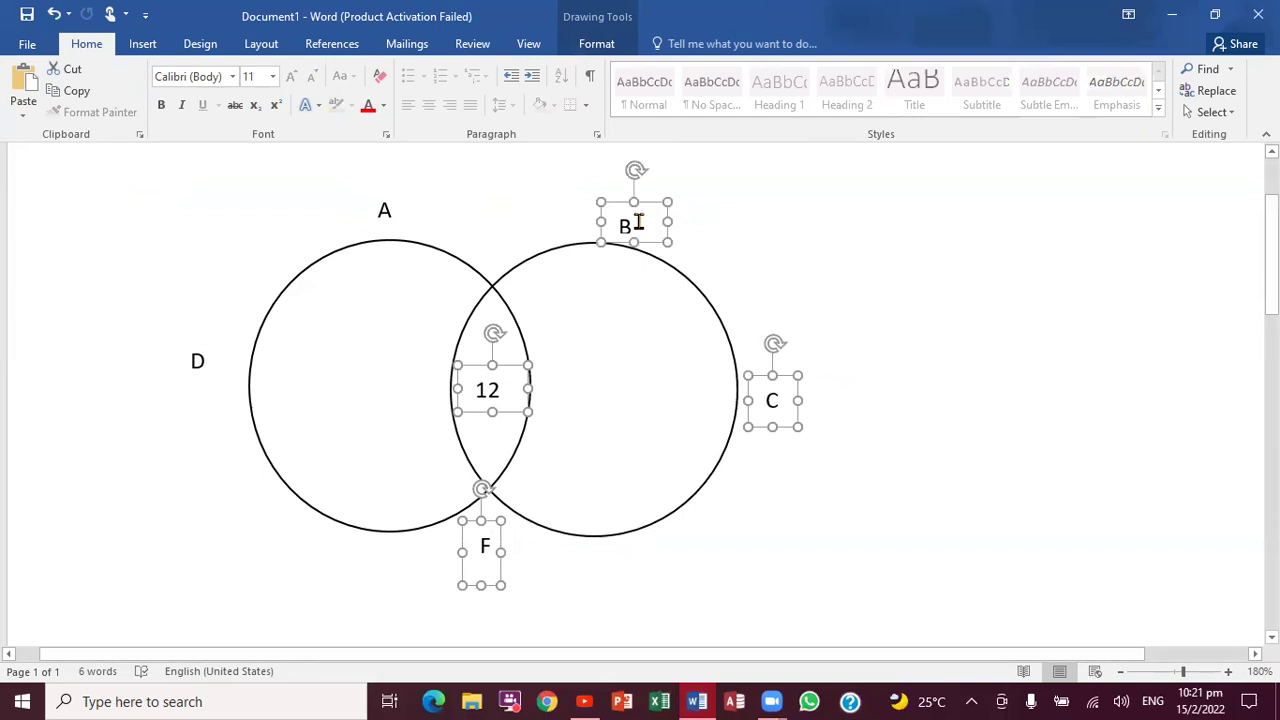
{"action": "left_click", "coordinate": [401, 207], "text": "shift"}
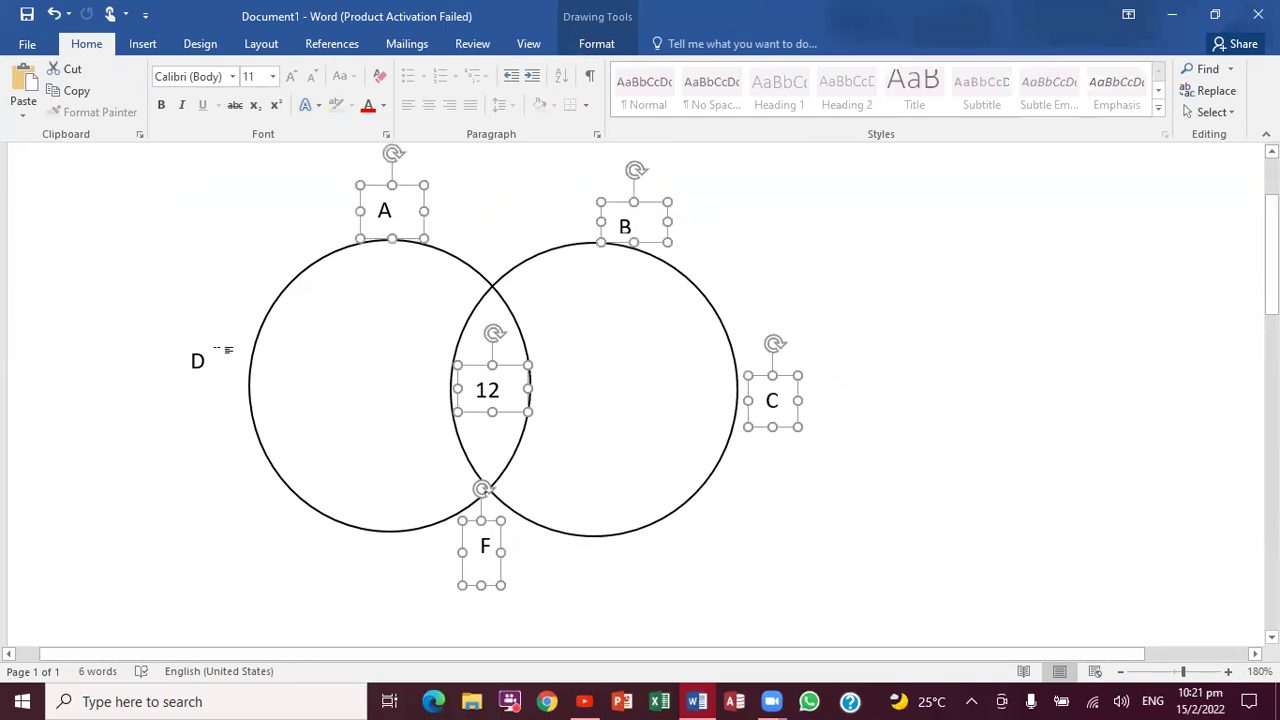
{"action": "left_click", "coordinate": [210, 358], "text": "shift"}
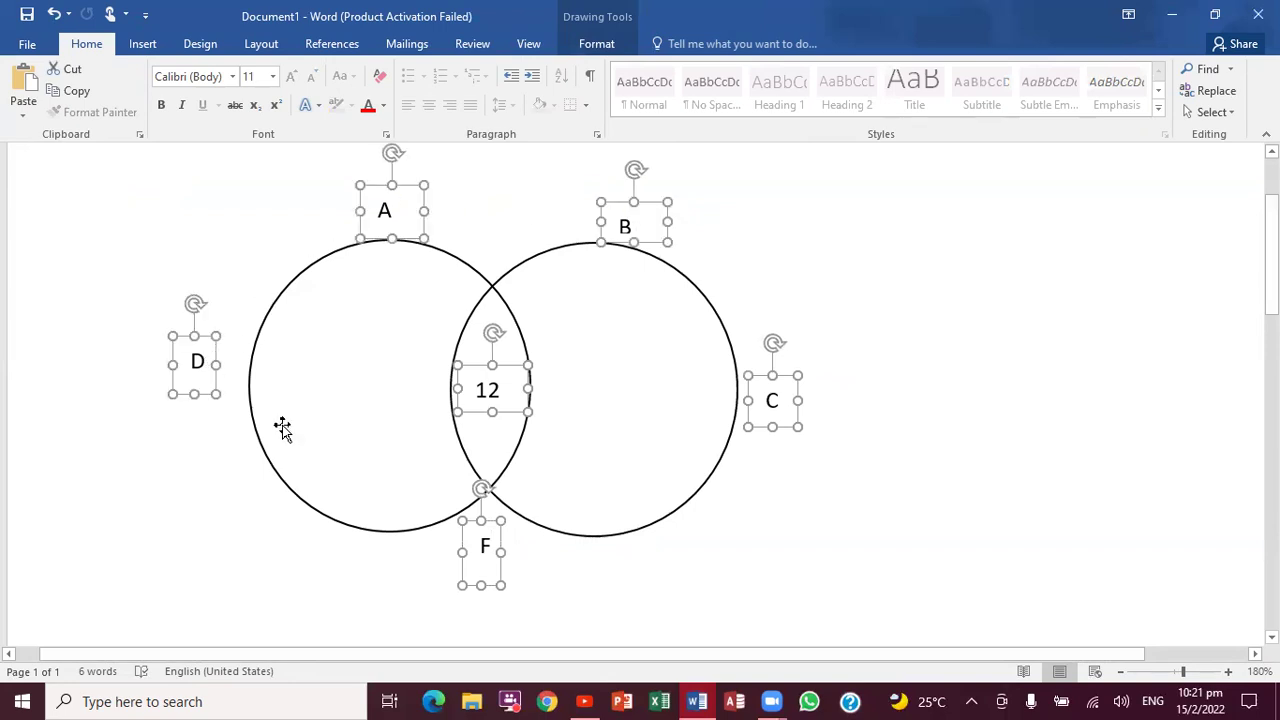
{"action": "left_click", "coordinate": [312, 492], "text": "shift"}
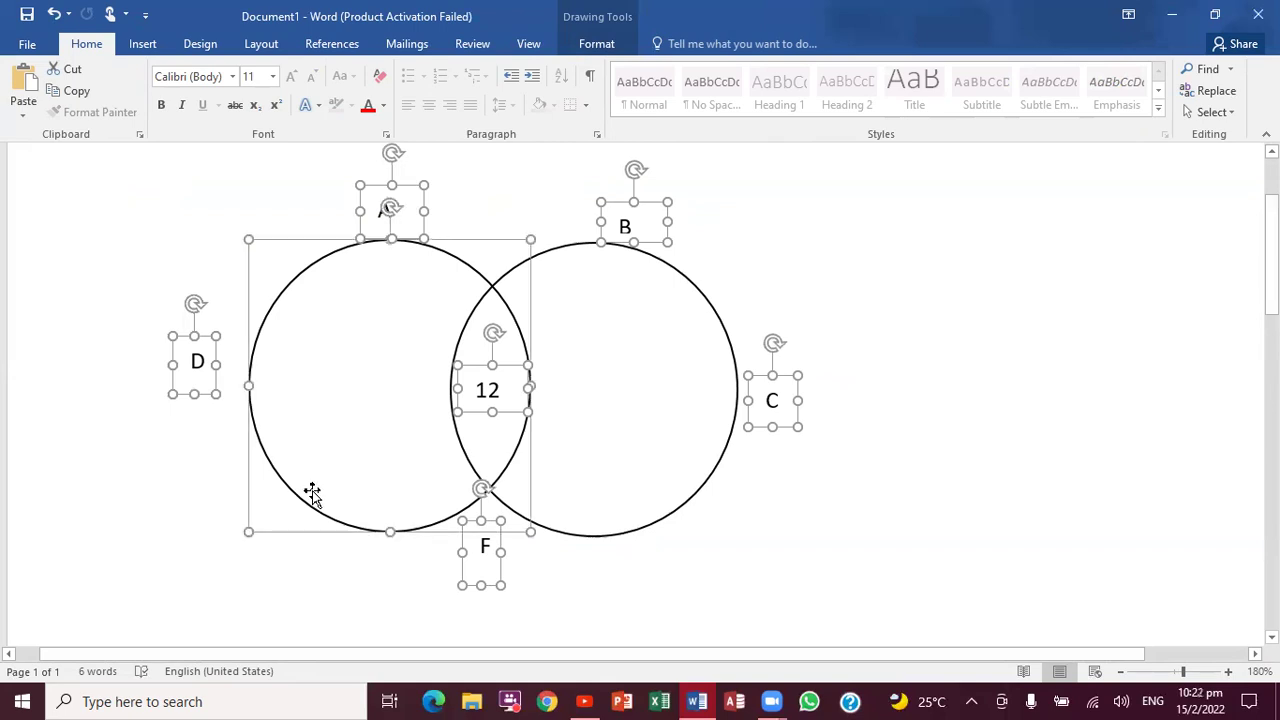
{"action": "left_click", "coordinate": [635, 531]}
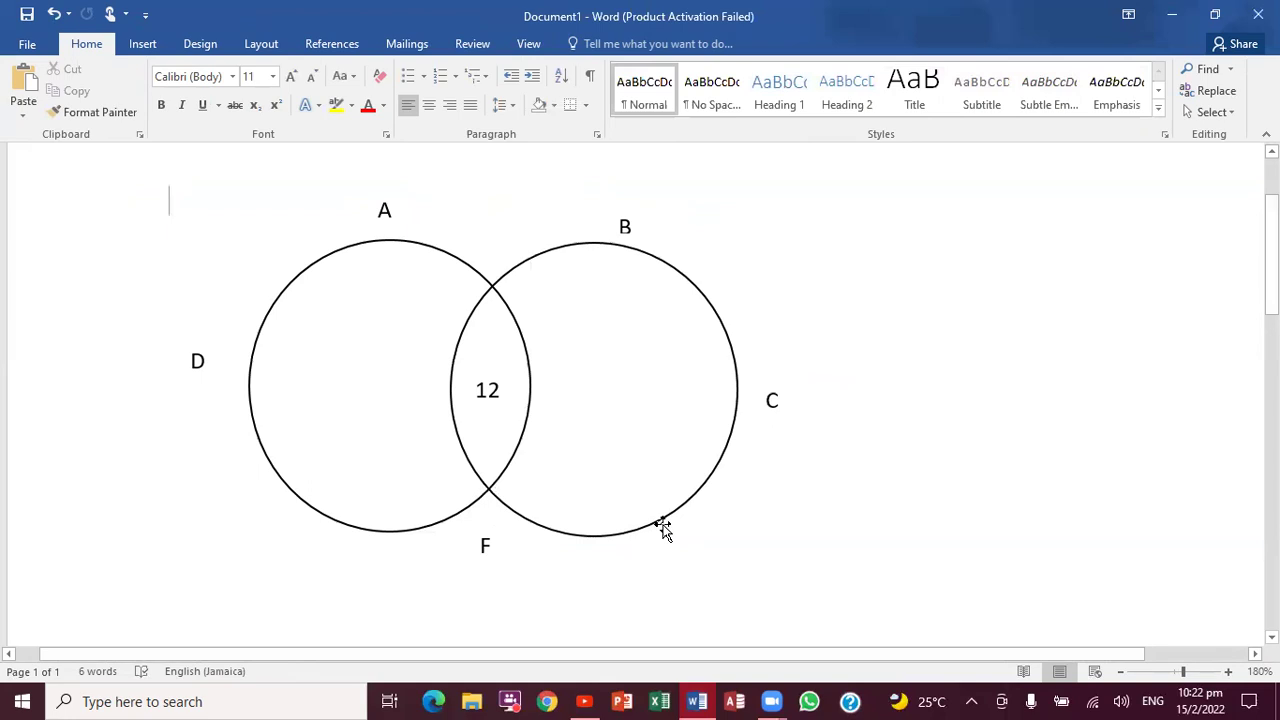
{"action": "left_click", "coordinate": [659, 526]}
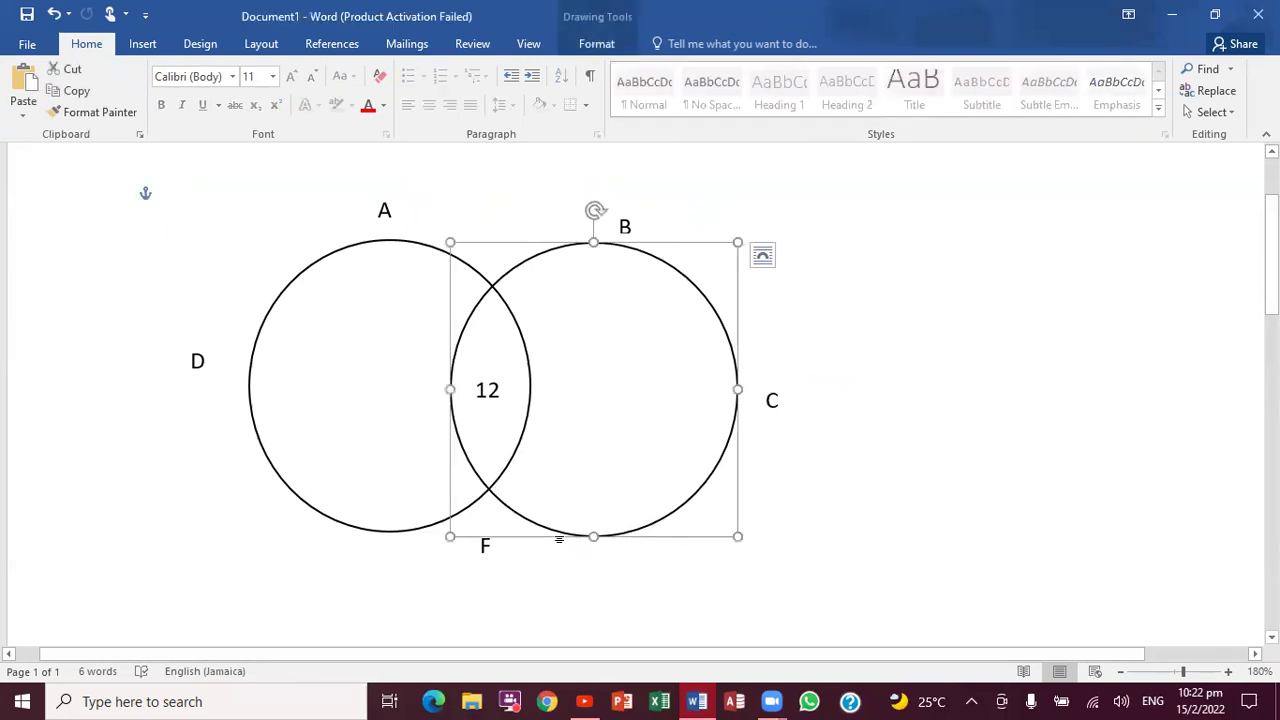
{"action": "type", "text": "F"}
{"action": "left_click", "coordinate": [489, 541]}
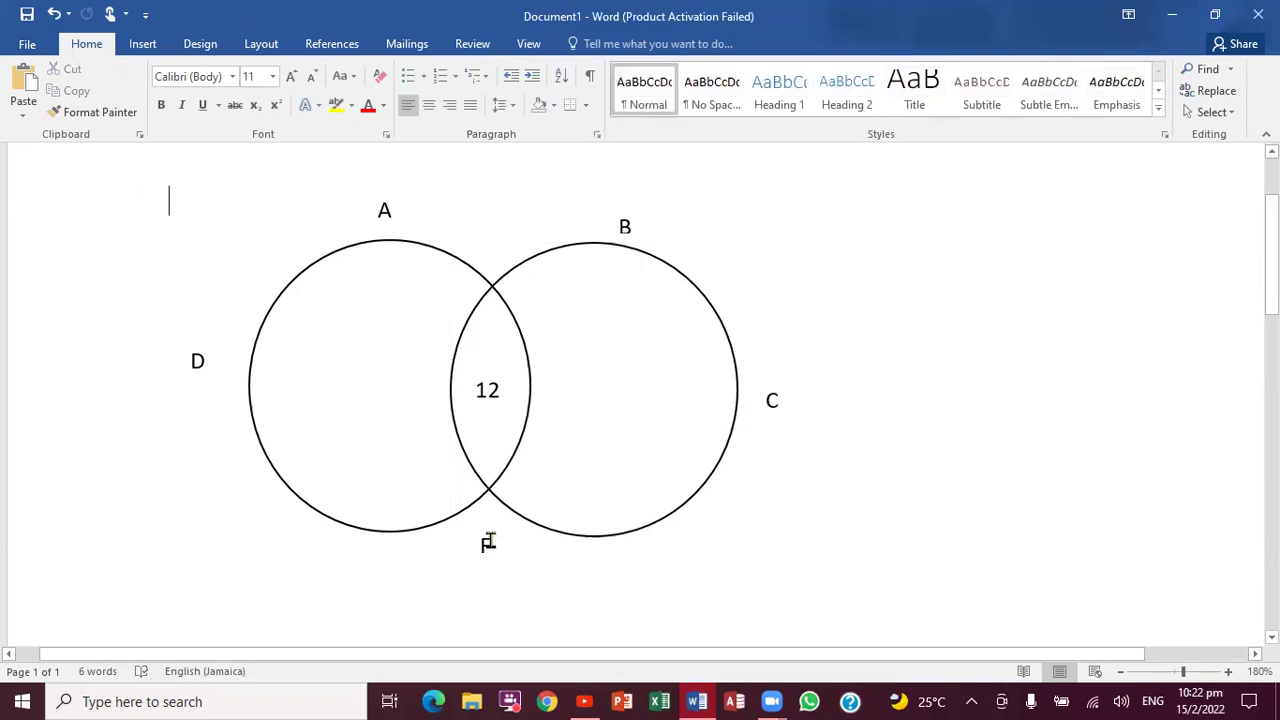
Select both circles together with the F, 12, C, B, A and D text boxes.
{"action": "left_click", "coordinate": [489, 541]}
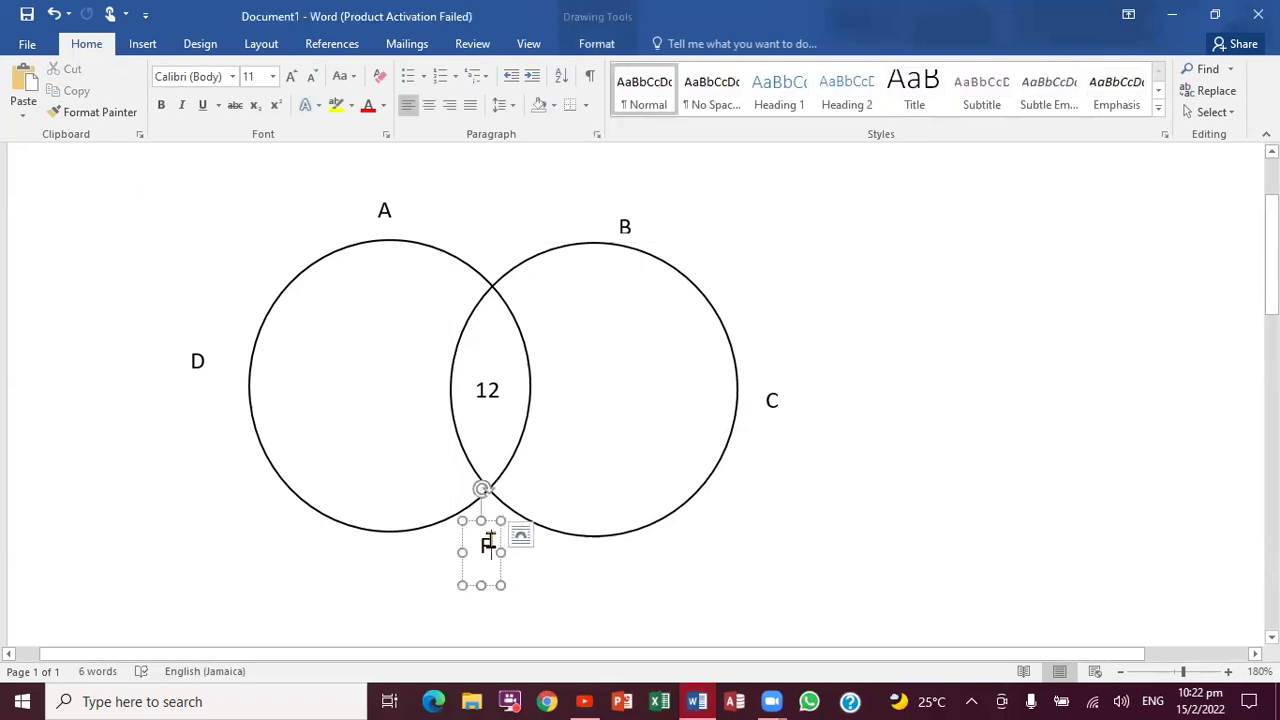
{"action": "left_click", "coordinate": [523, 429], "text": "shift"}
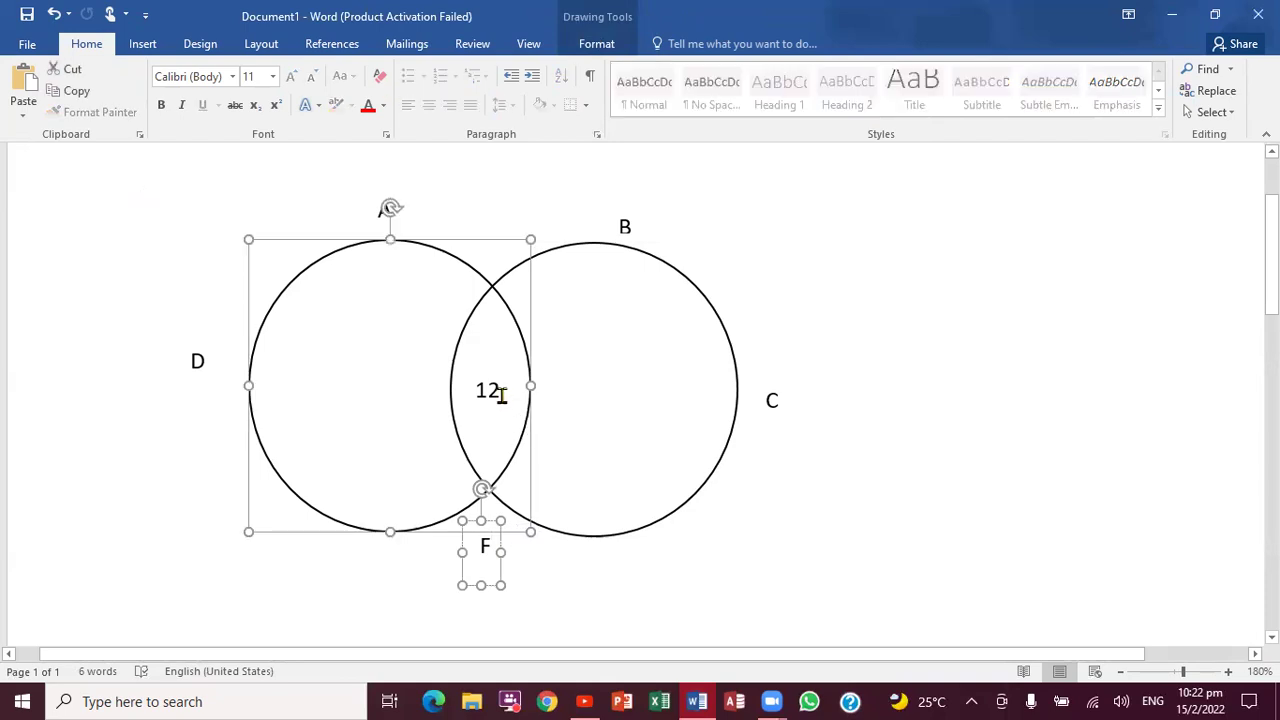
{"action": "left_click", "coordinate": [502, 395], "text": "shift"}
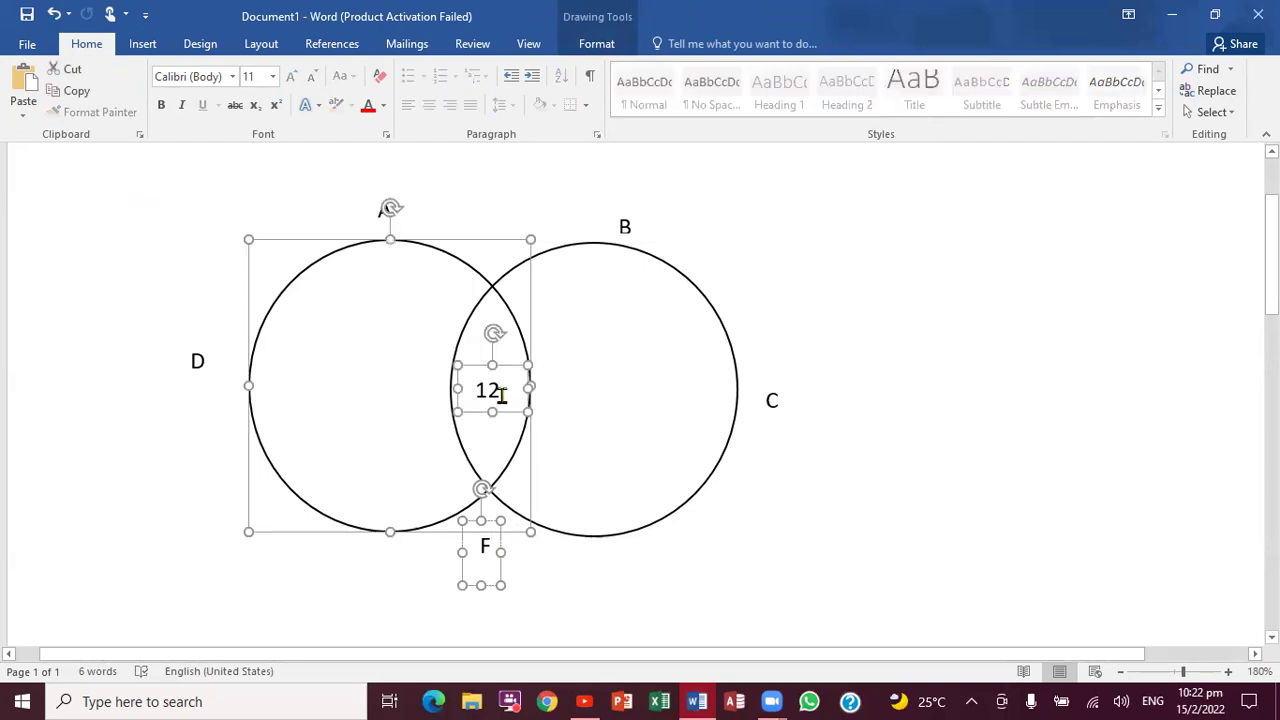
{"action": "left_click", "coordinate": [711, 470], "text": "shift"}
{"action": "left_click", "coordinate": [769, 399], "text": "shift"}
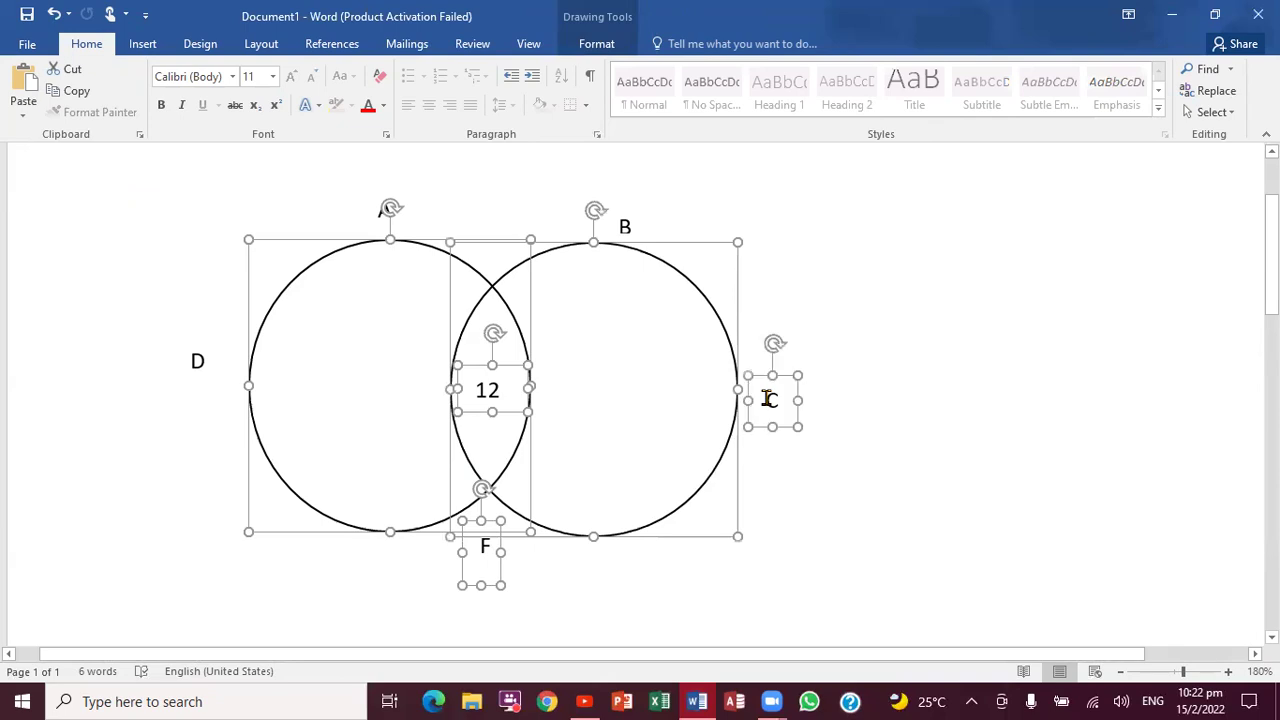
{"action": "left_click", "coordinate": [633, 226], "text": "shift"}
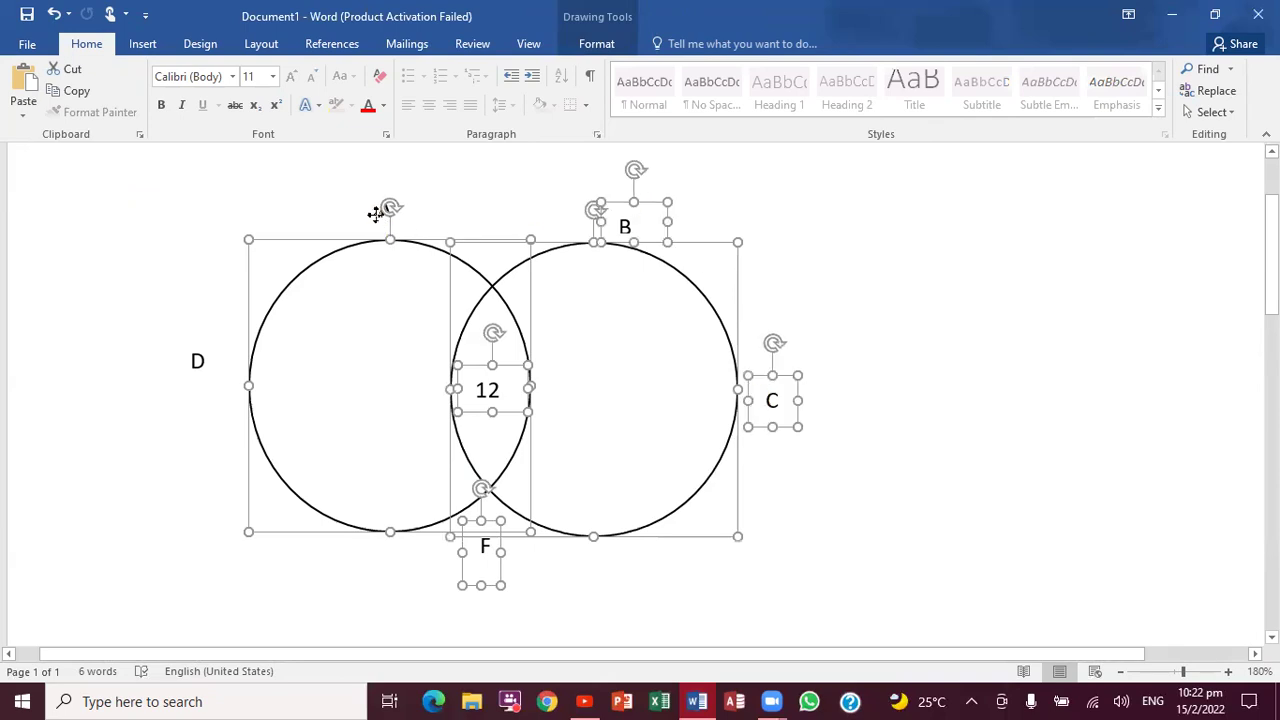
{"action": "left_click", "coordinate": [375, 214], "text": "shift"}
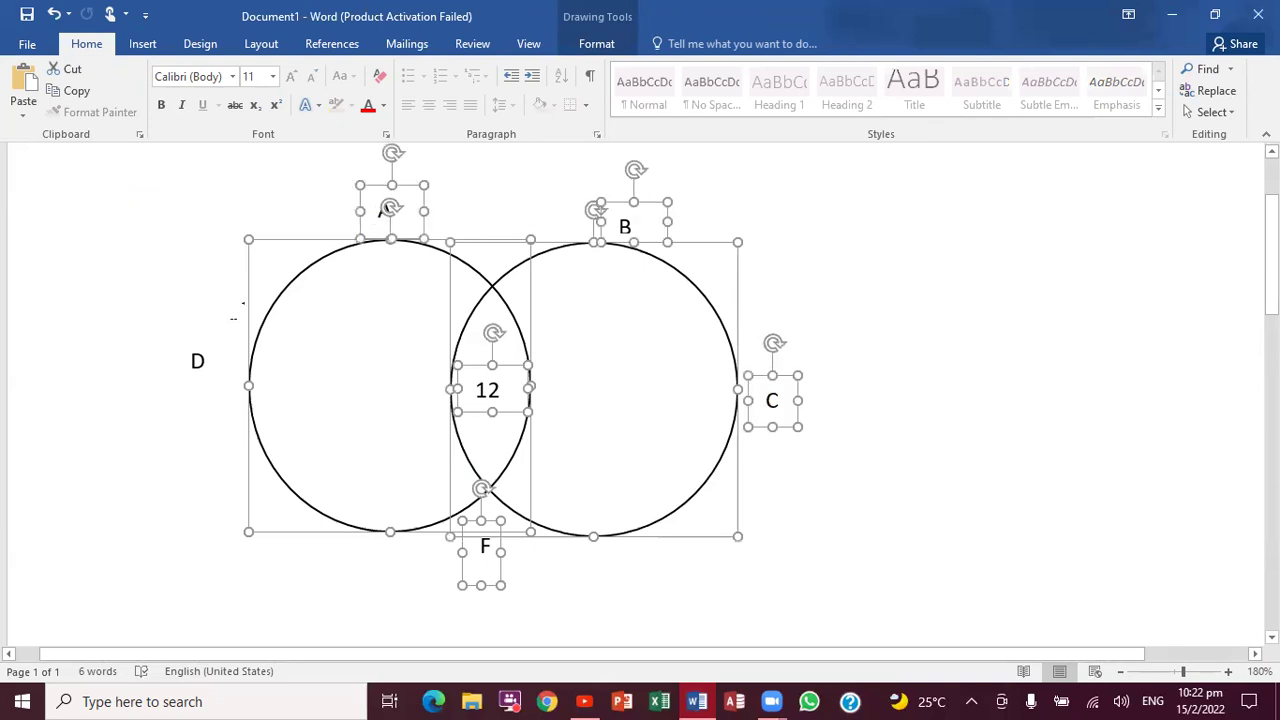
{"action": "left_click", "coordinate": [208, 358], "text": "shift"}
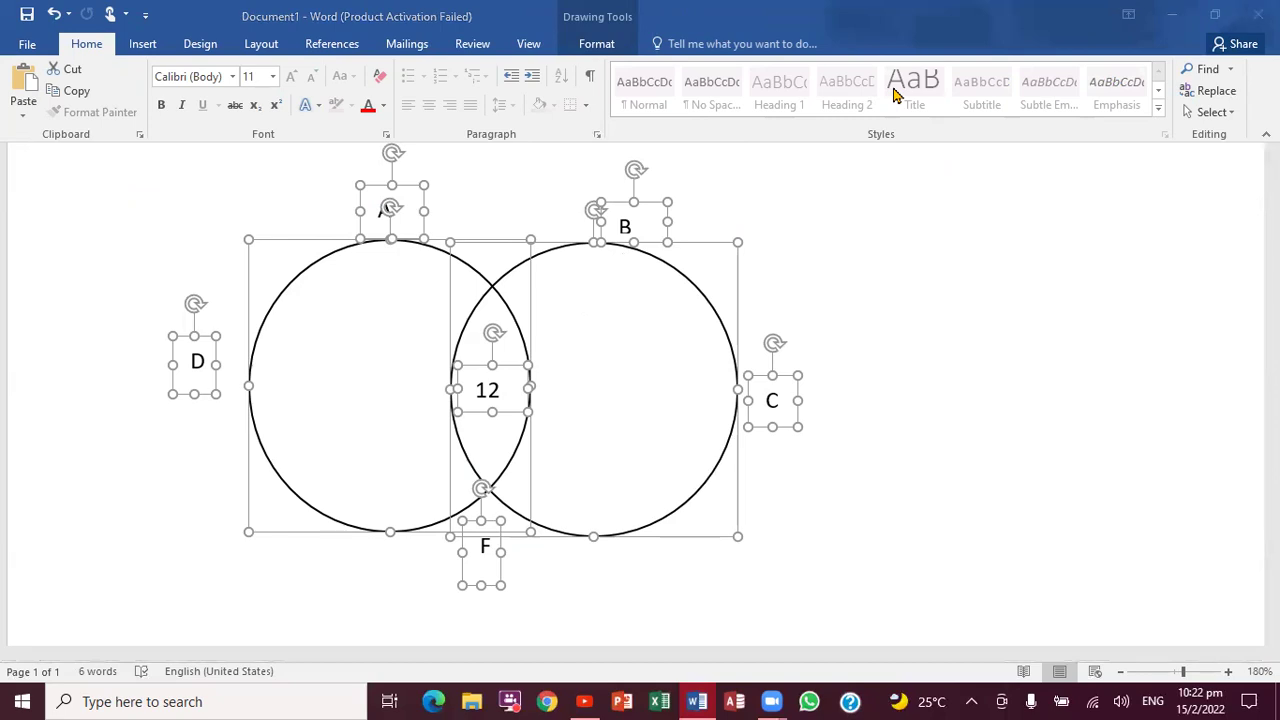
Group the selected circles and text boxes into one object and shift the grouped diagram slightly to the right on the page.
{"action": "left_click", "coordinate": [597, 46]}
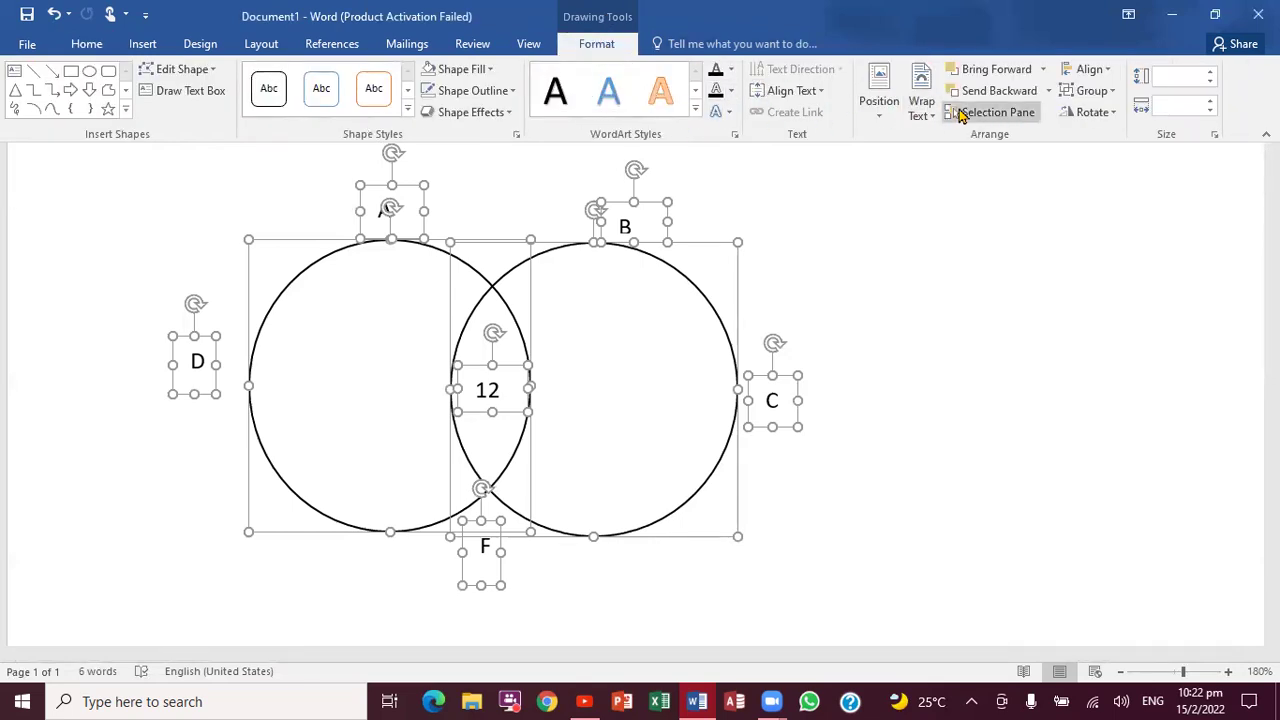
{"action": "left_click", "coordinate": [1112, 94]}
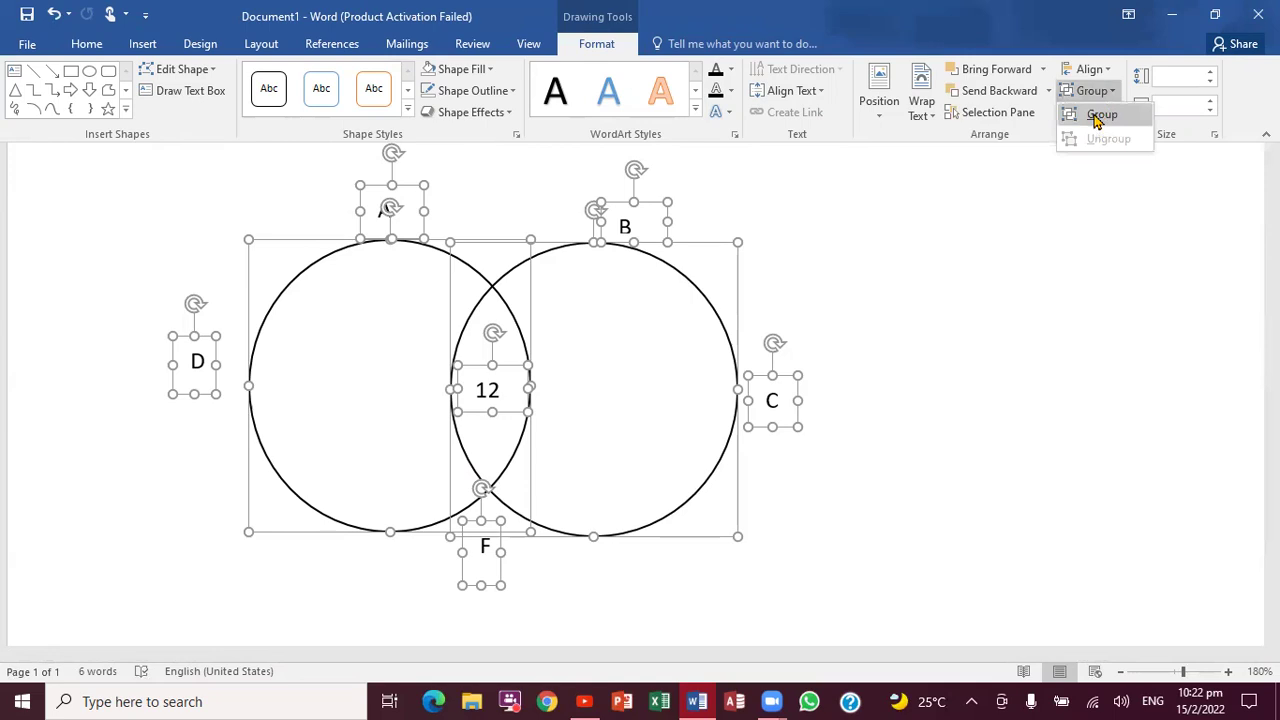
{"action": "left_click", "coordinate": [1098, 118]}
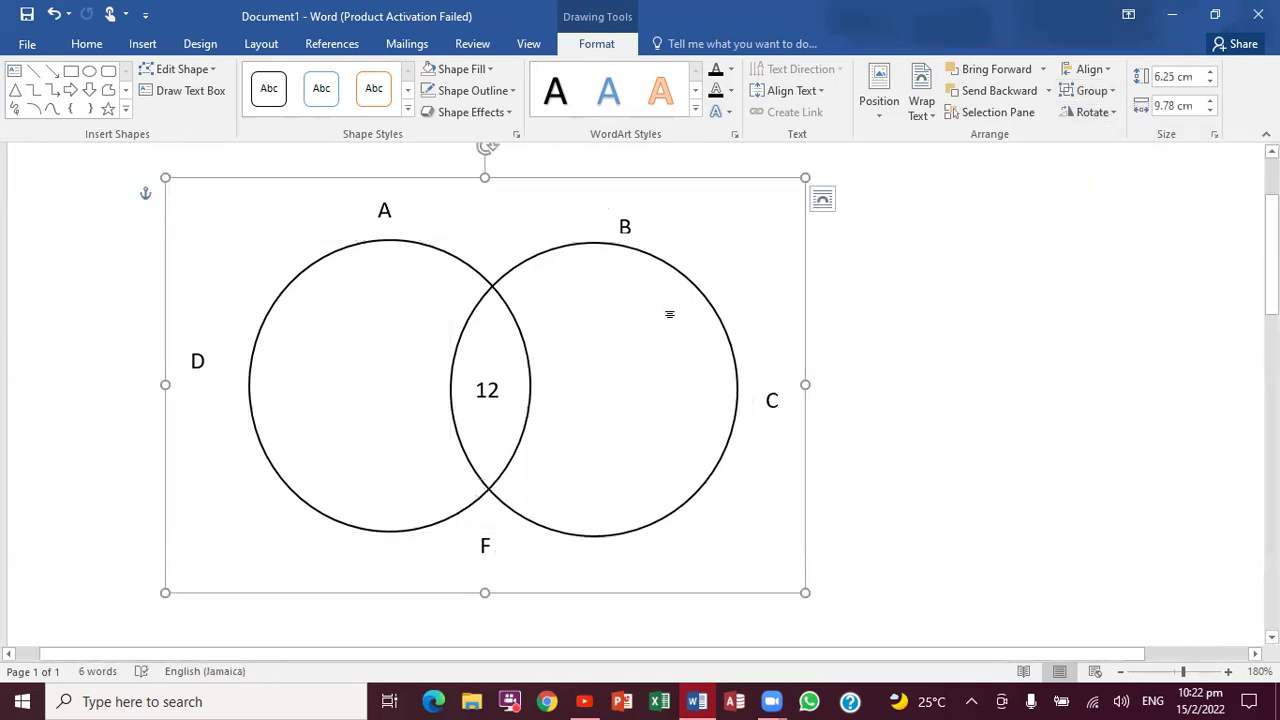
{"action": "left_click", "coordinate": [877, 280]}
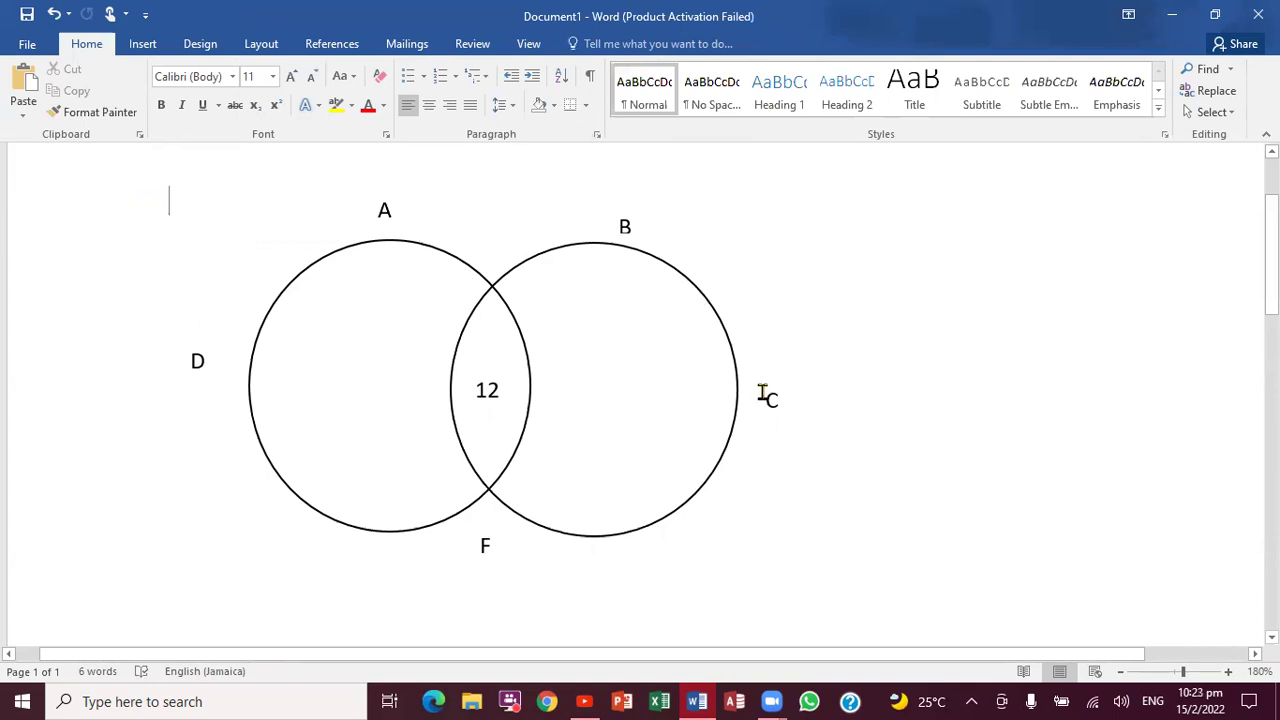
{"action": "mouse_move", "coordinate": [743, 397]}
{"action": "left_mouse_down"}
{"action": "mouse_move", "coordinate": [926, 374]}
{"action": "mouse_move", "coordinate": [734, 386]}
{"action": "mouse_move", "coordinate": [860, 380]}
{"action": "mouse_move", "coordinate": [737, 387]}
{"action": "mouse_move", "coordinate": [791, 397]}
{"action": "left_mouse_up"}
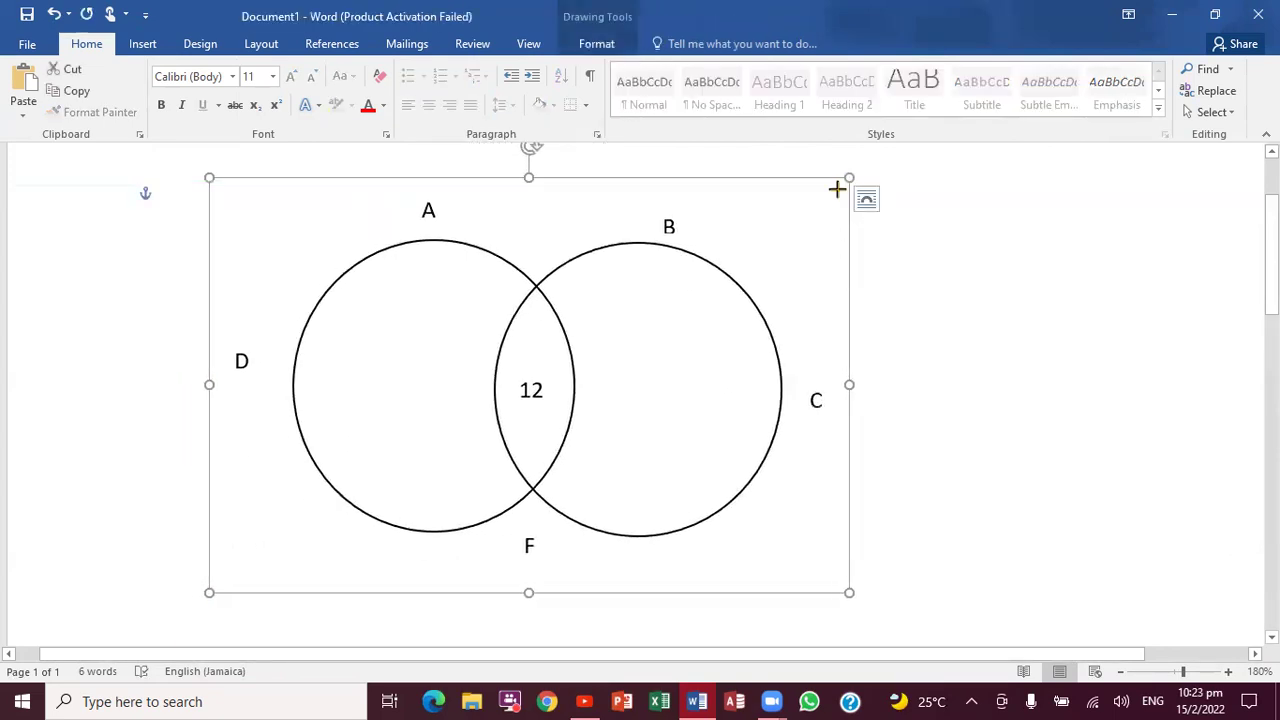